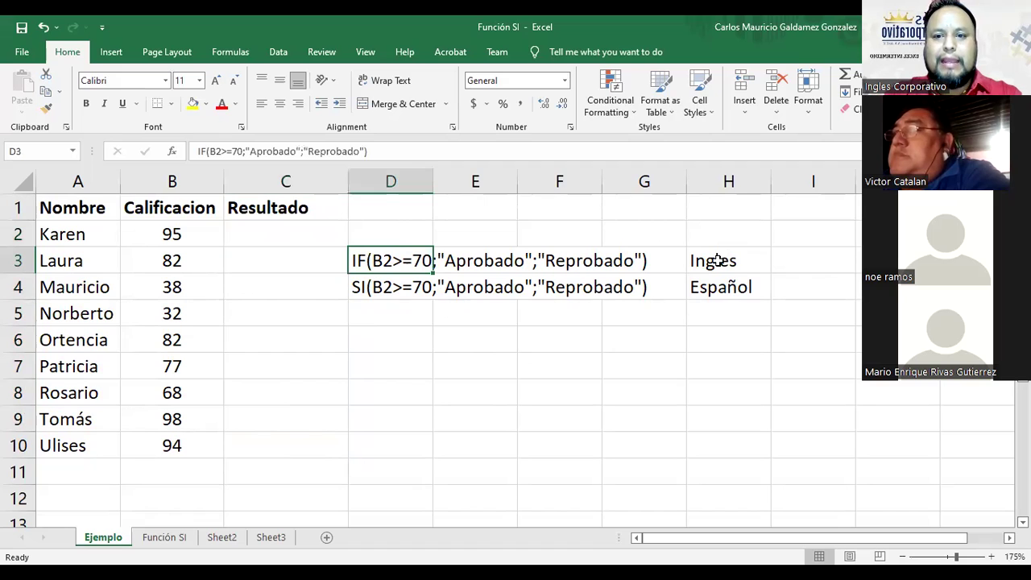
left_click(716, 259)
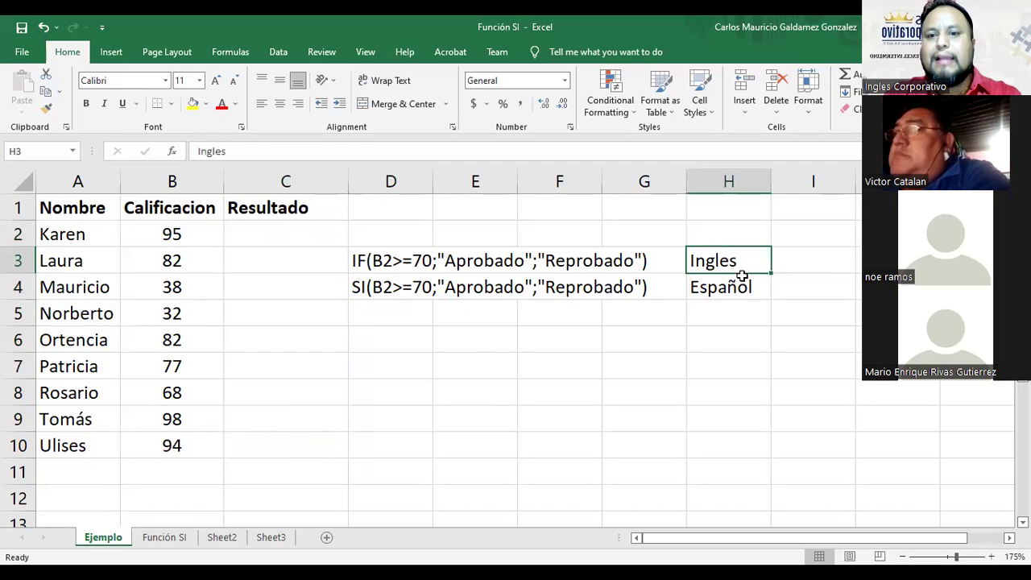
left_click(358, 263)
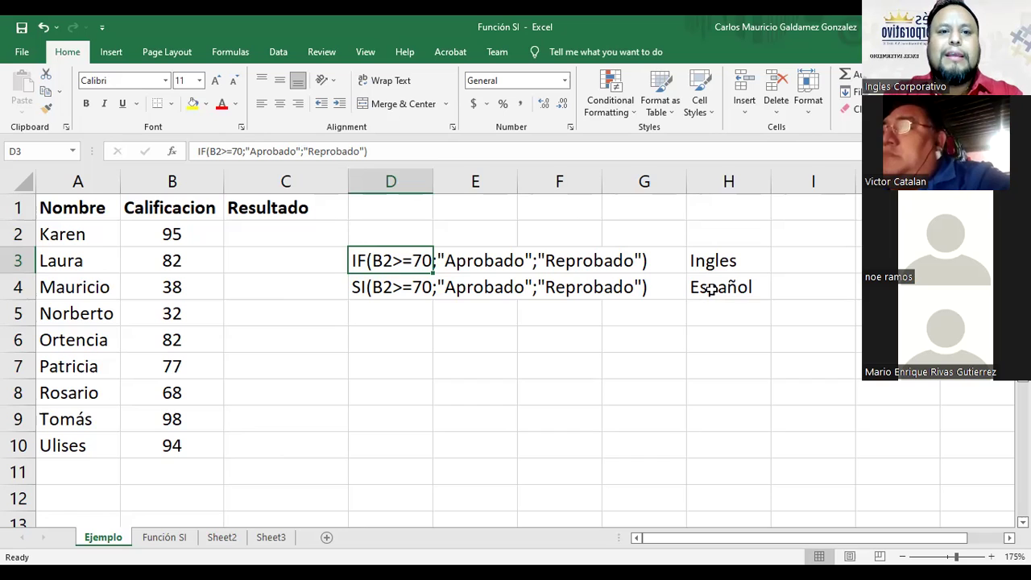
left_click(299, 230)
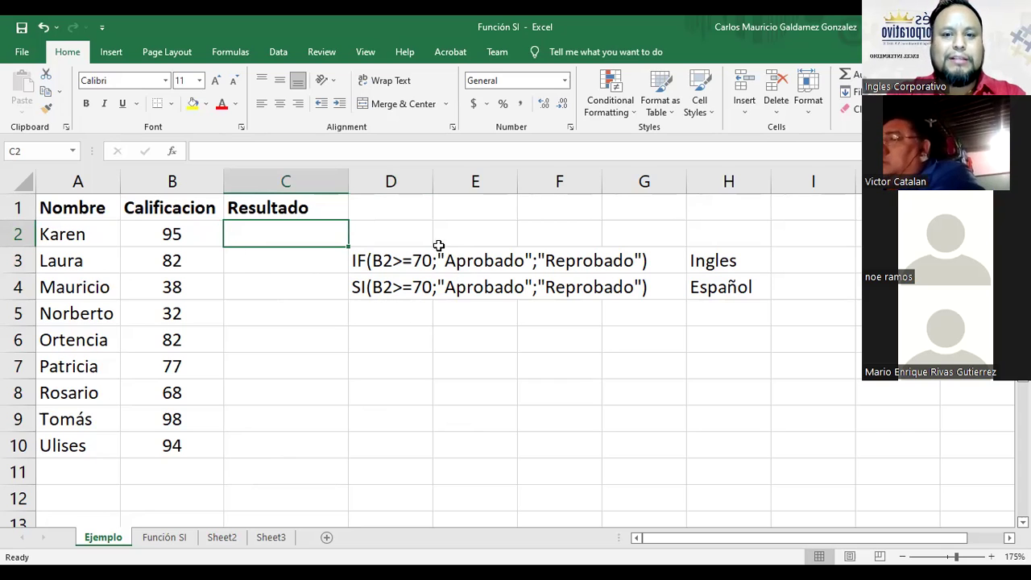
left_click_drag(359, 261, 362, 288)
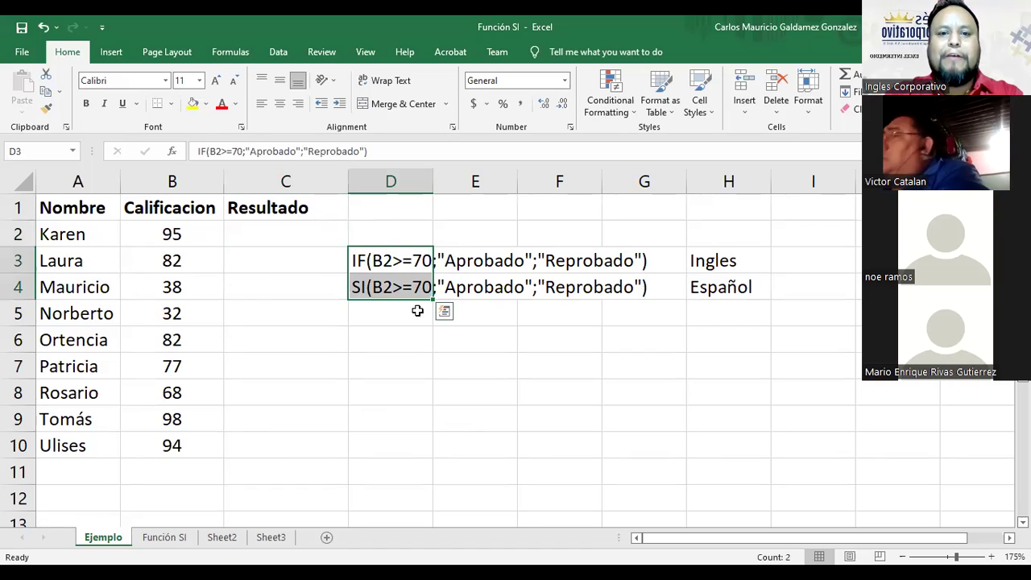
left_click(372, 324)
- Begin a formula in cell C2, the first result cell under Resultado
left_click(240, 234)
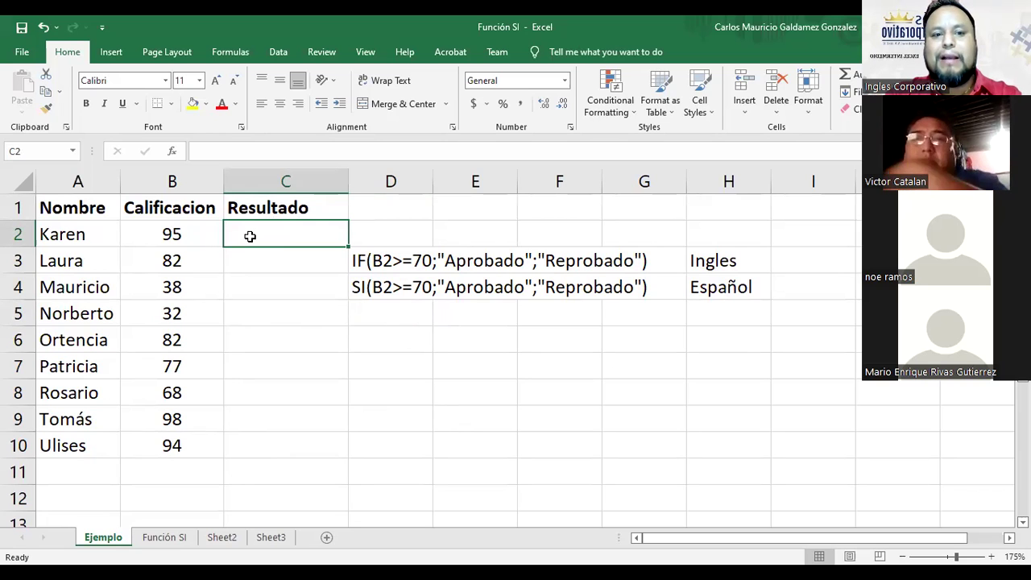
key("BackSpace")
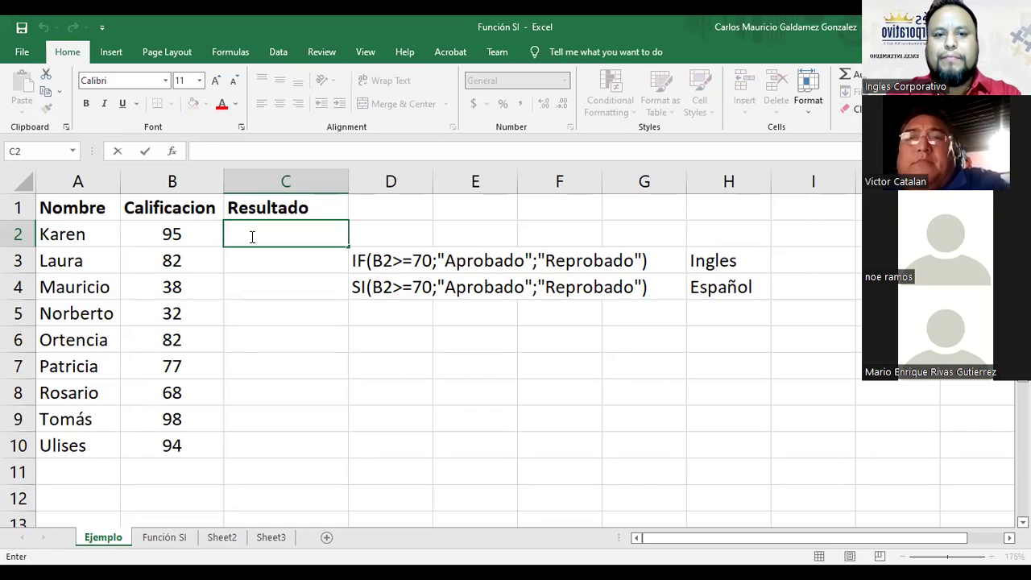
type("=")
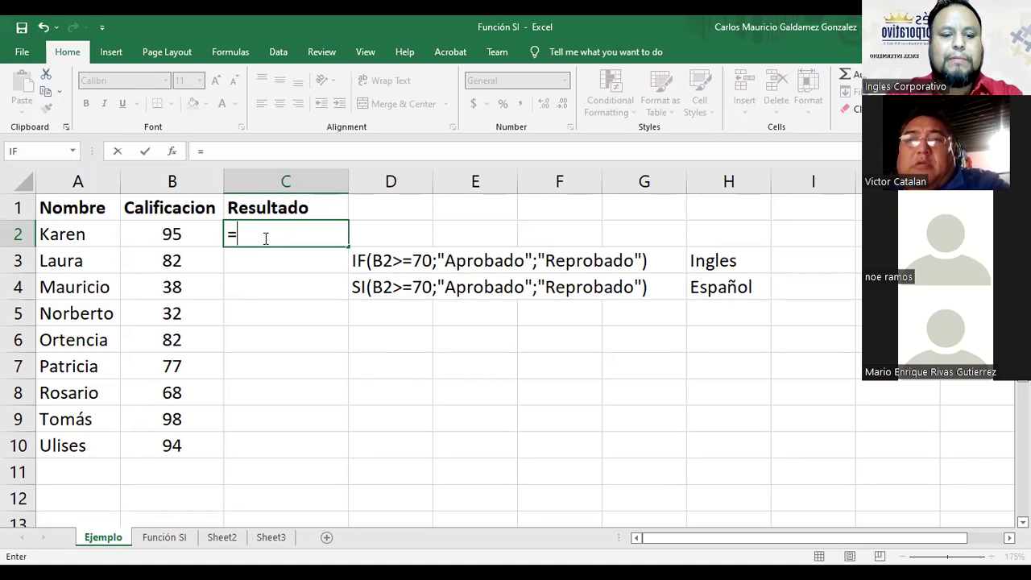
type("si")
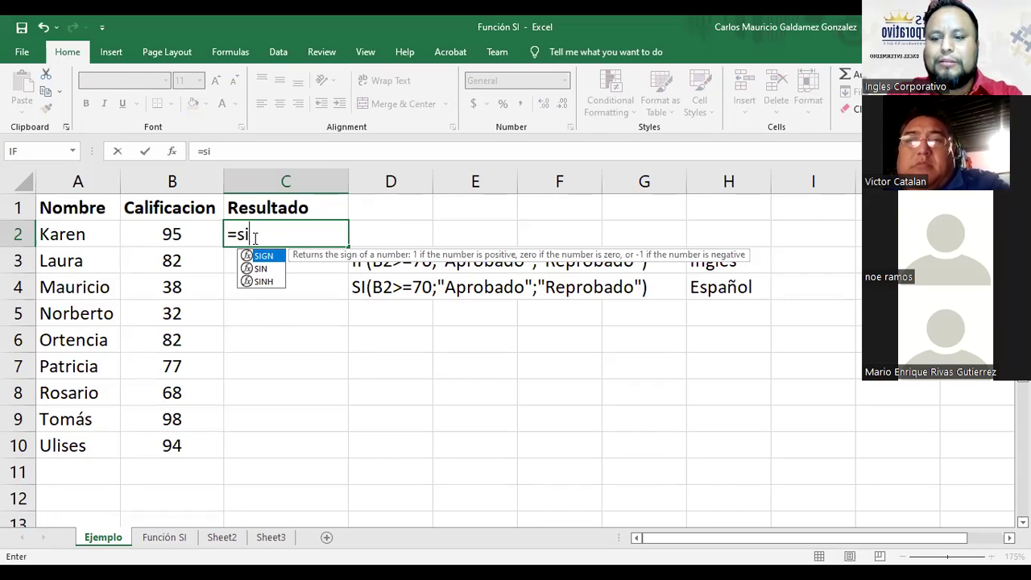
key("BackSpace")
key("BackSpace")
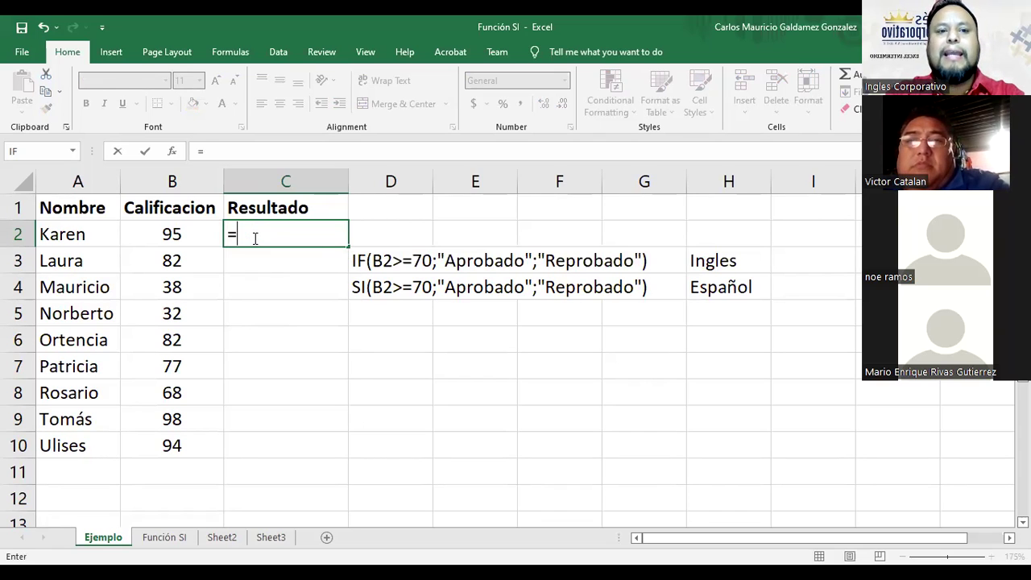
- Add the IF function to the C2 formula with the logical test B2>=70
type("if")
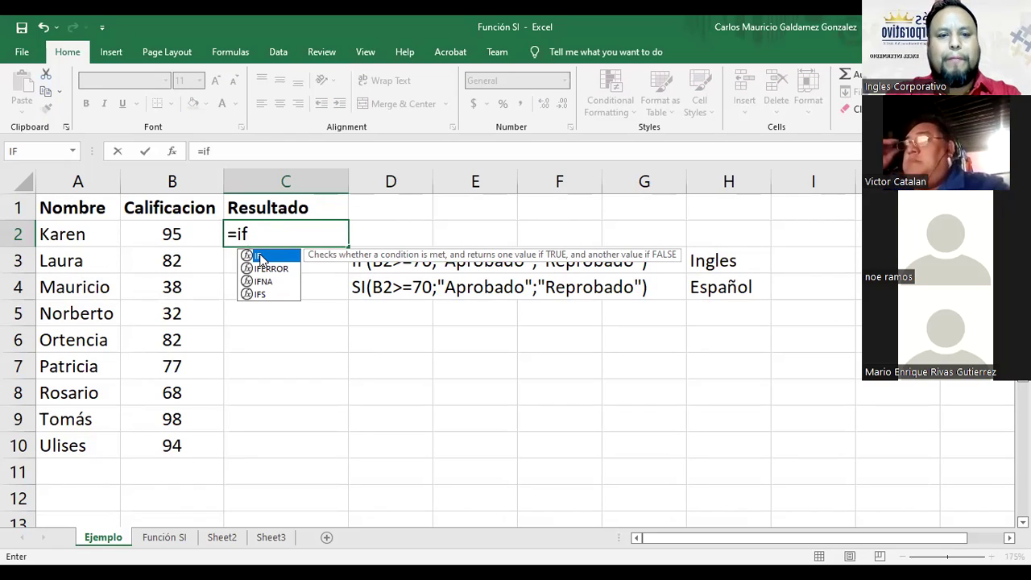
type("(")
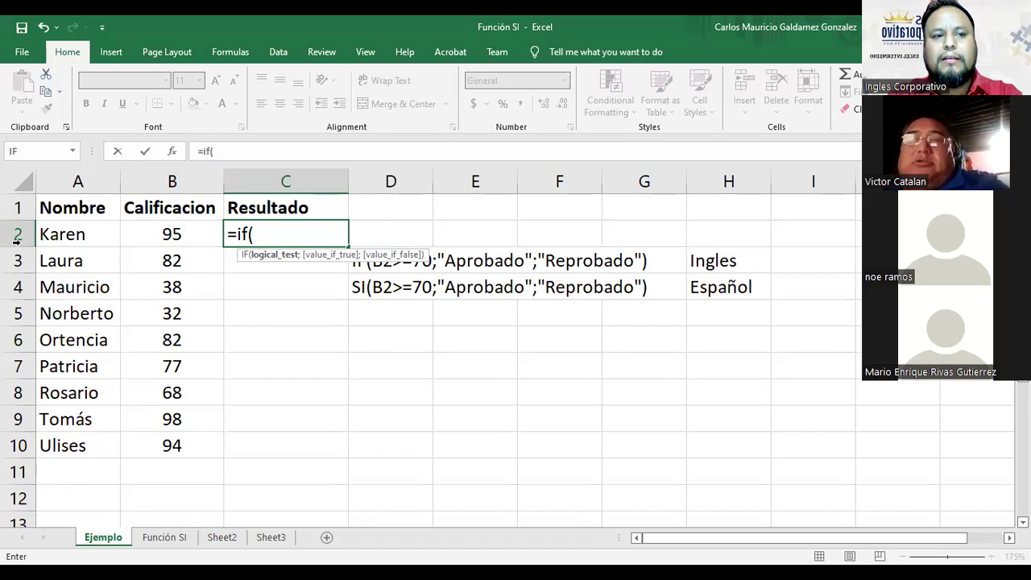
left_click(147, 236)
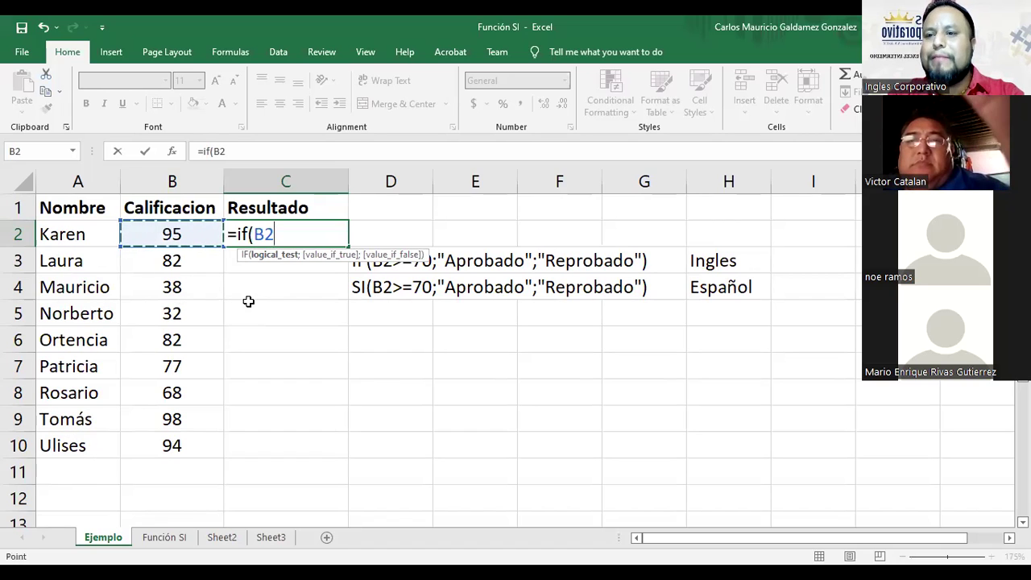
left_click(285, 238)
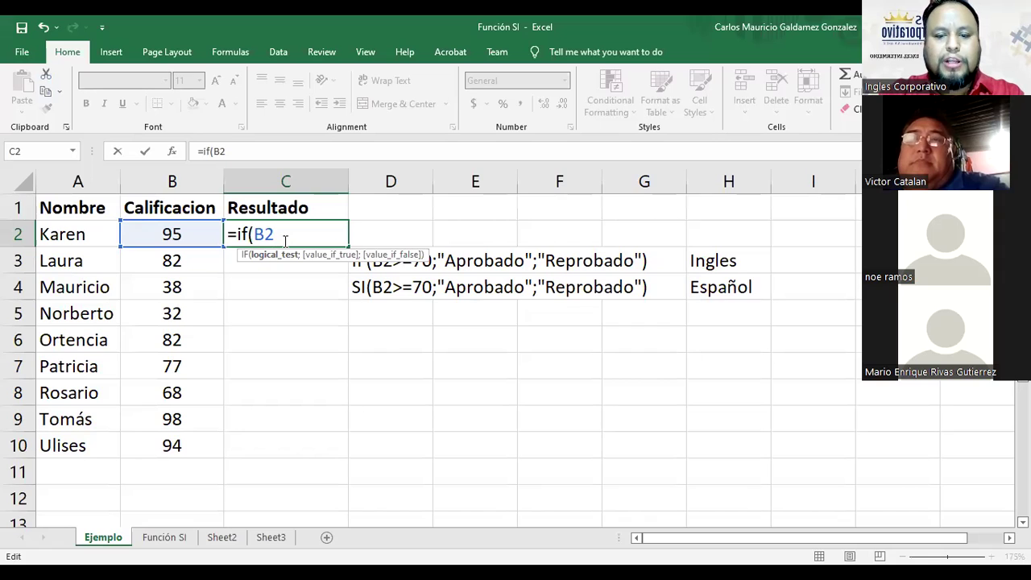
type("<")
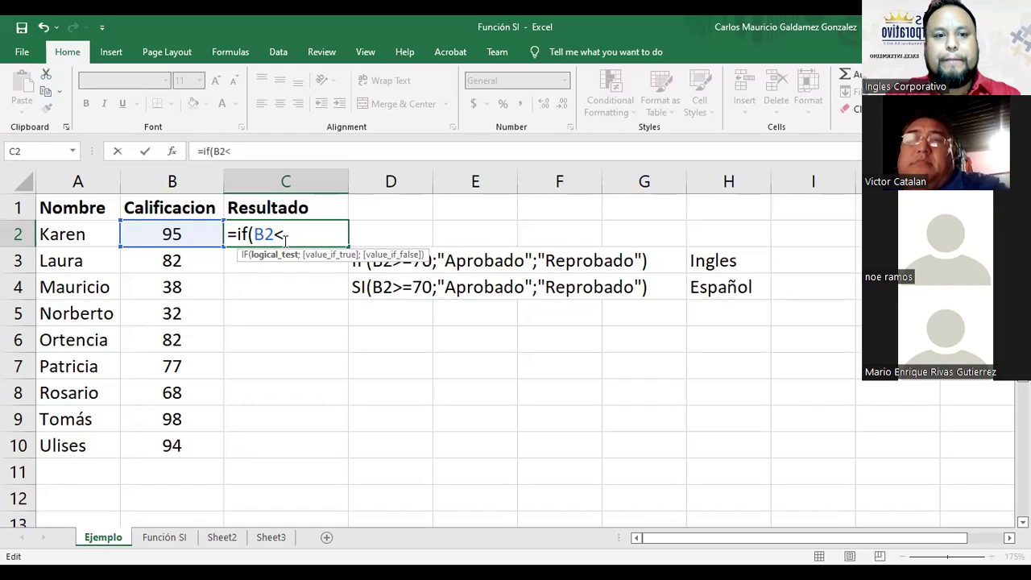
key("BackSpace")
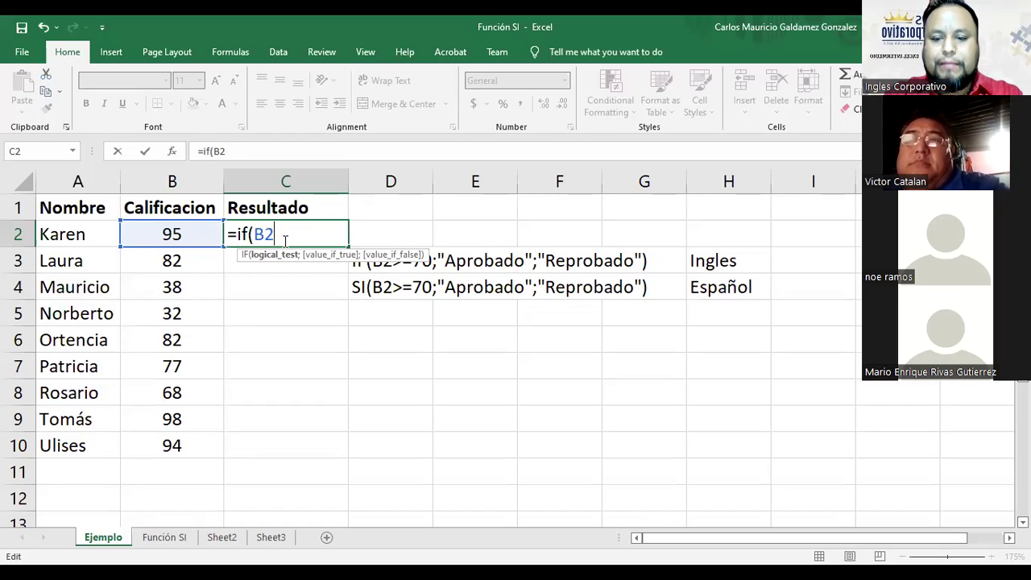
type(">=")
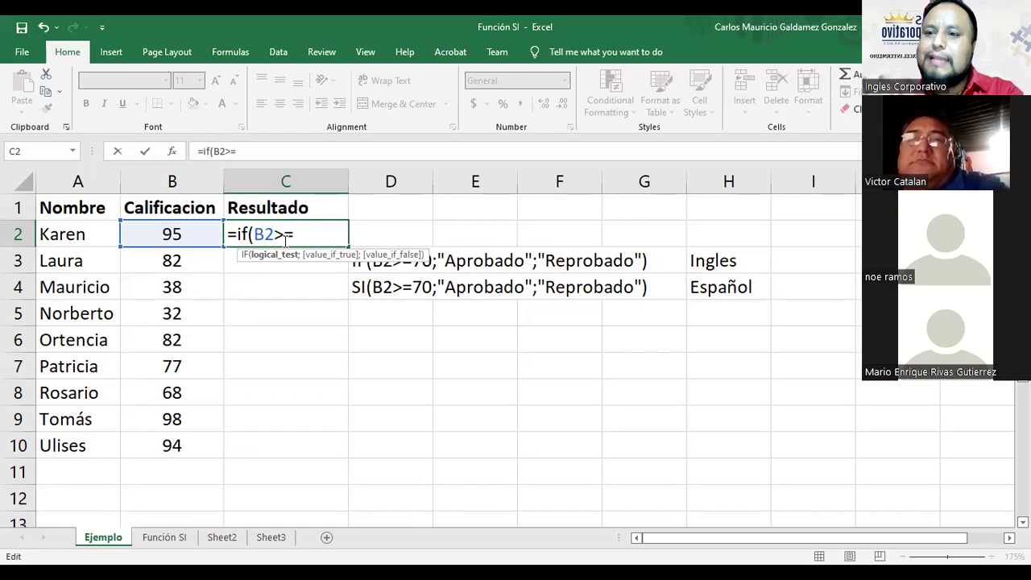
type("70")
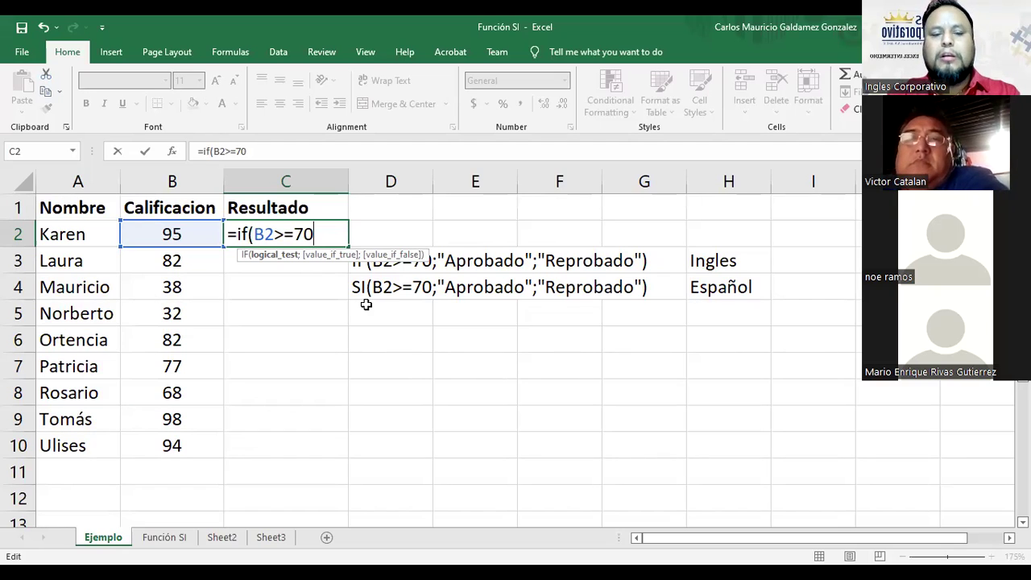
- Complete the IF arguments in C2 with "Aprobado" if true and "Reprobado" if false, separated by semicolons, and close the parenthesis
type(";")
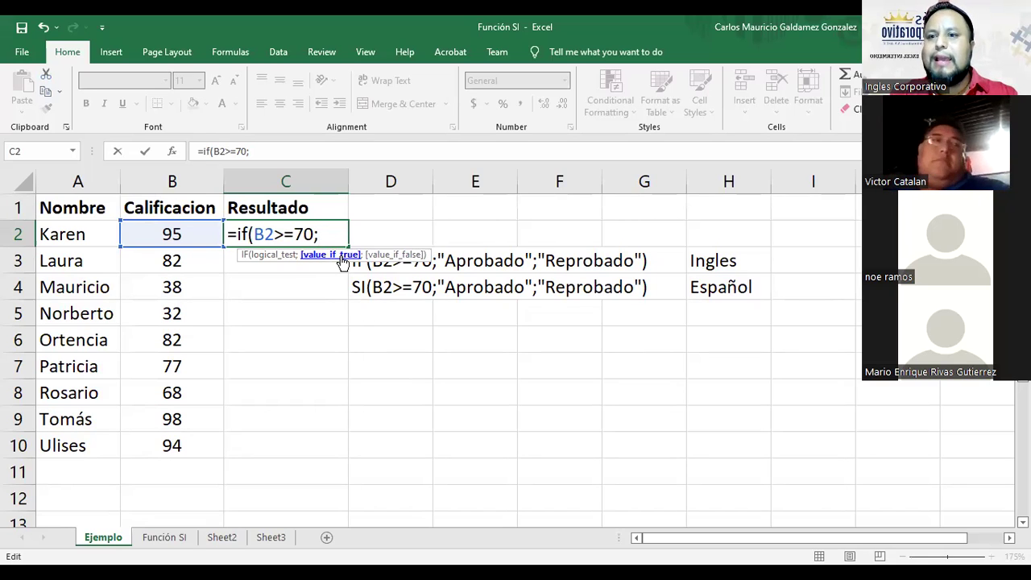
type("\"")
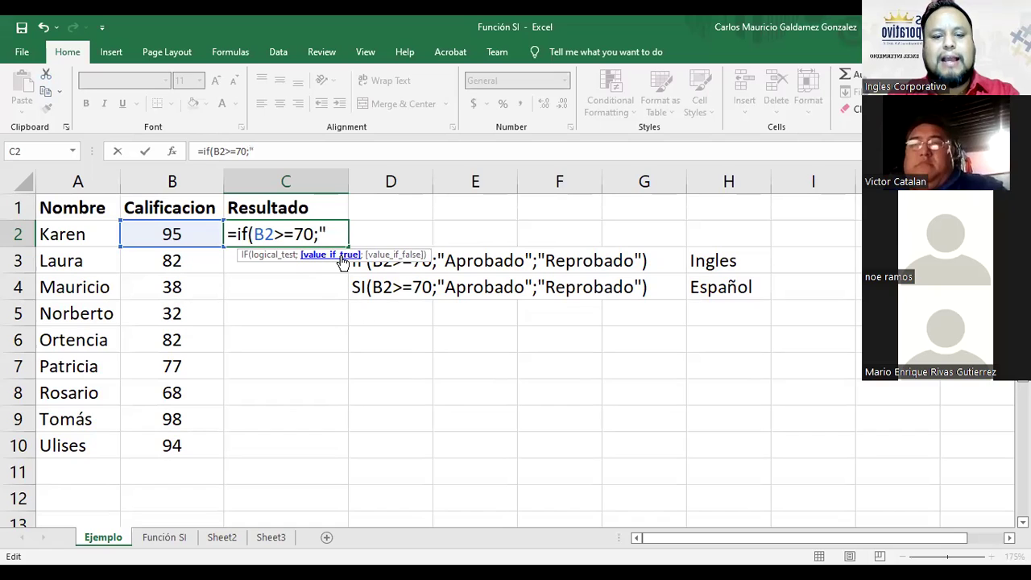
type("Aprobado\"")
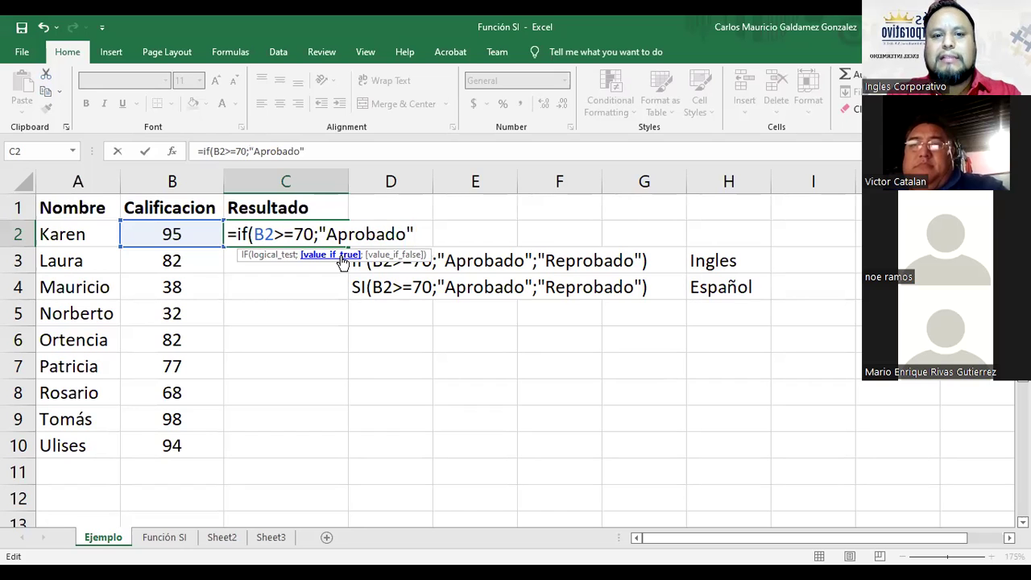
type(";")
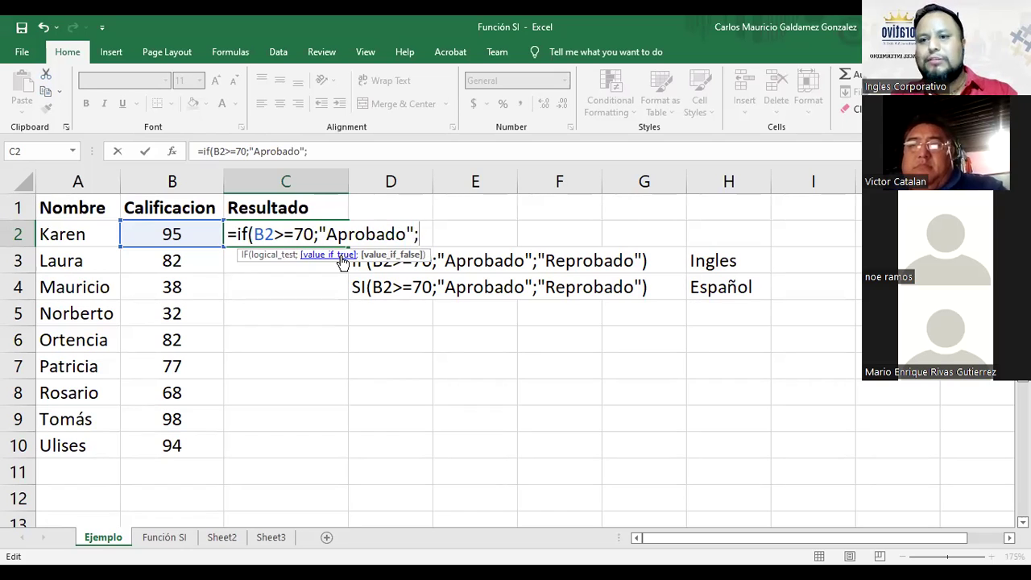
type("\"")
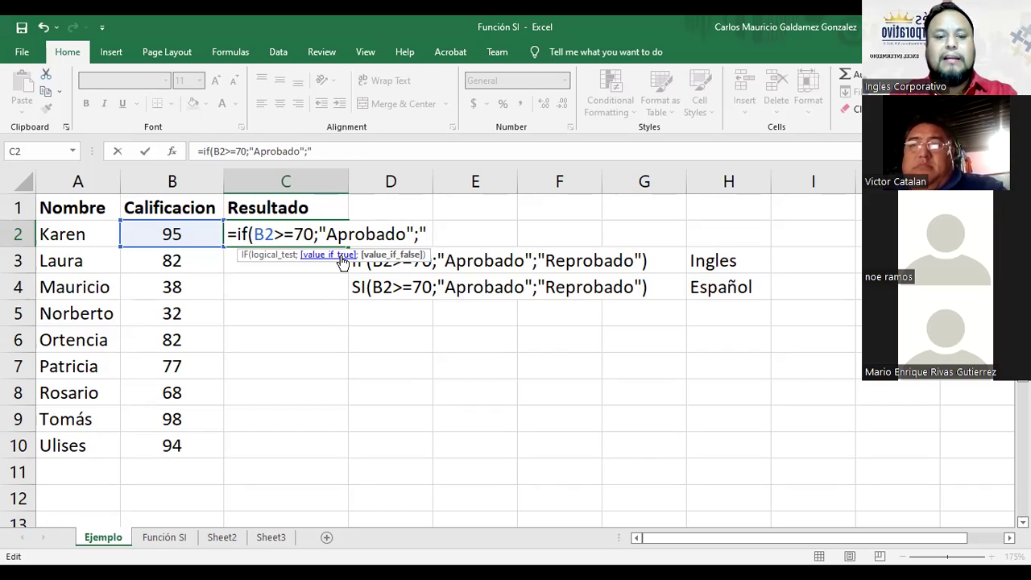
type("Reprobado\"")
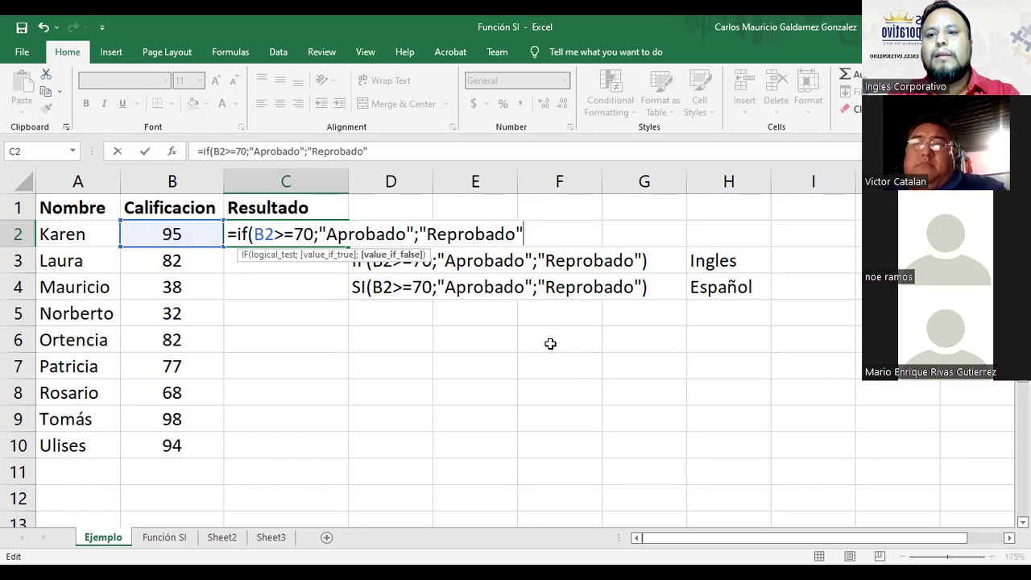
type(")")
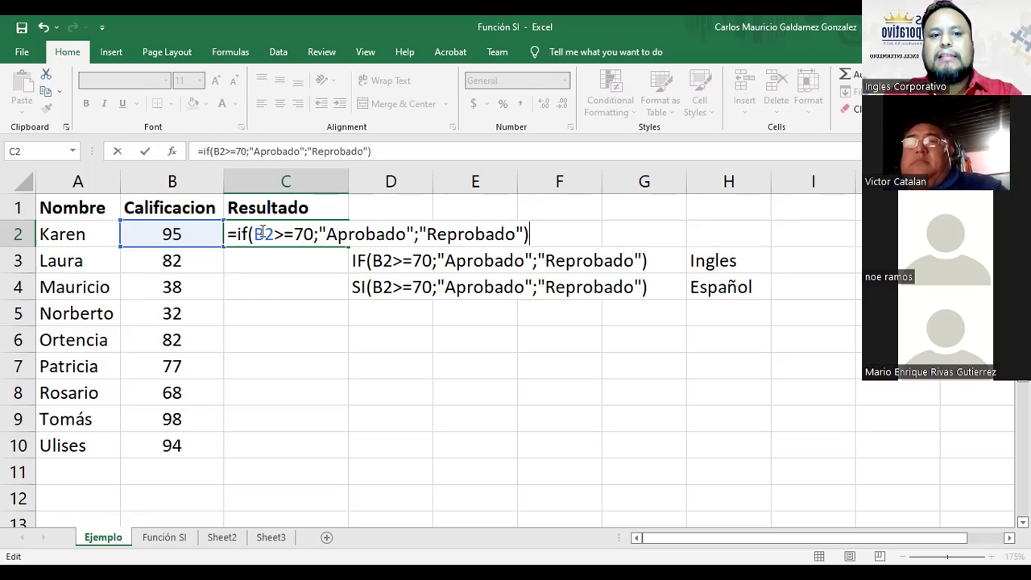
- Examine the logical test, the value if true and the value if false within the C2 formula
left_click_drag(256, 234, 310, 233)
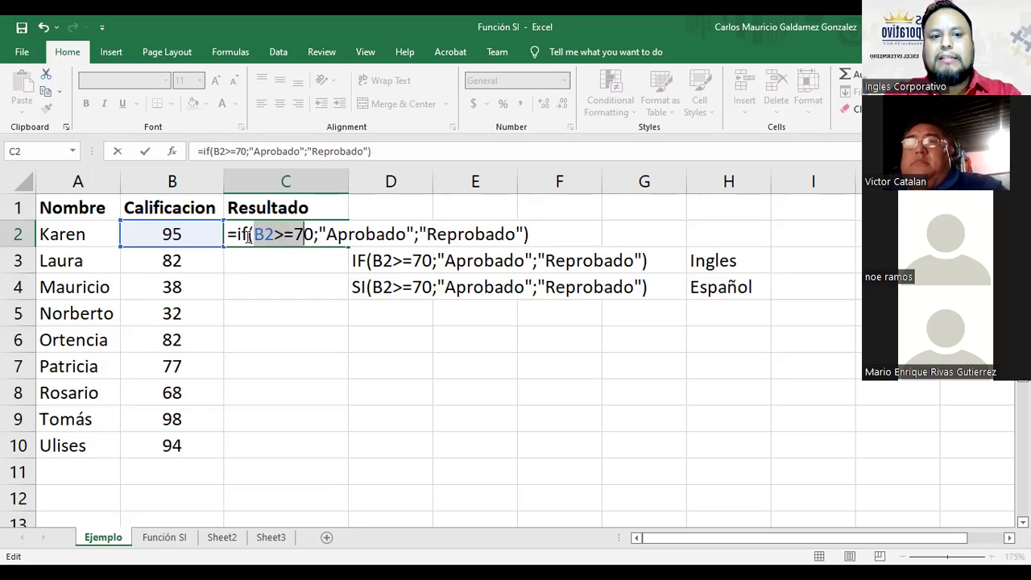
left_click(251, 235)
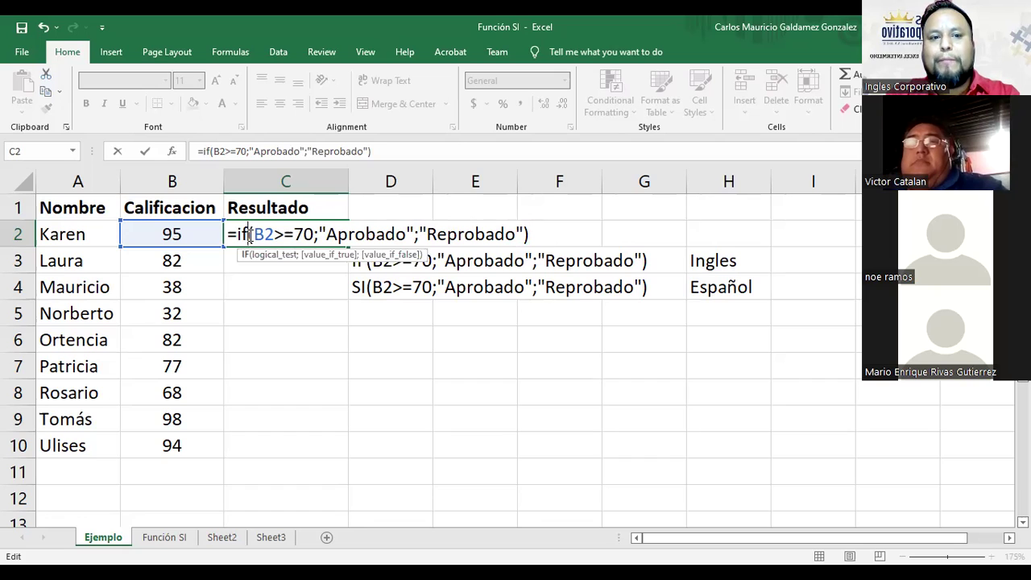
key("End")
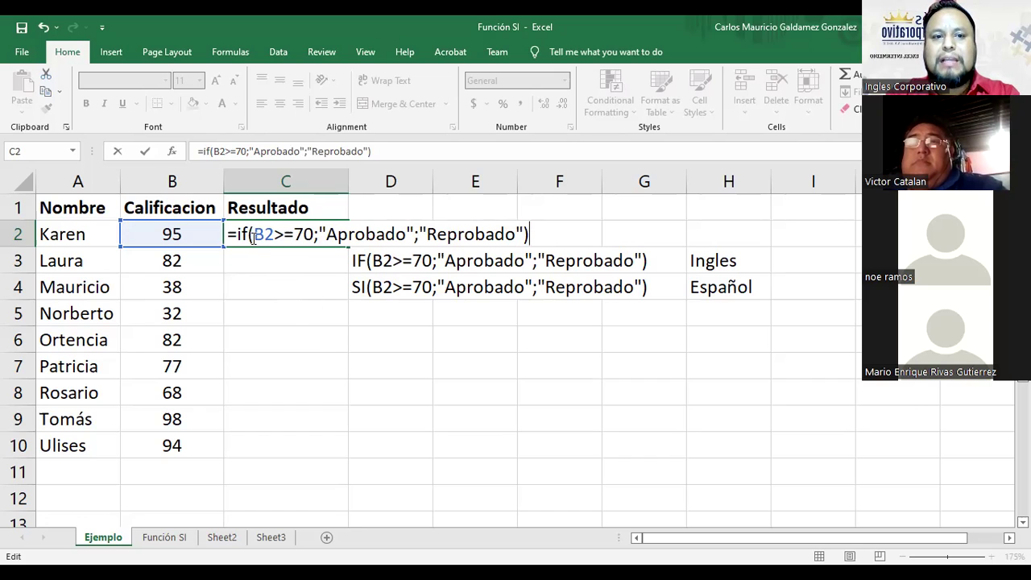
left_click_drag(254, 234, 521, 233)
left_click_drag(250, 235, 310, 234)
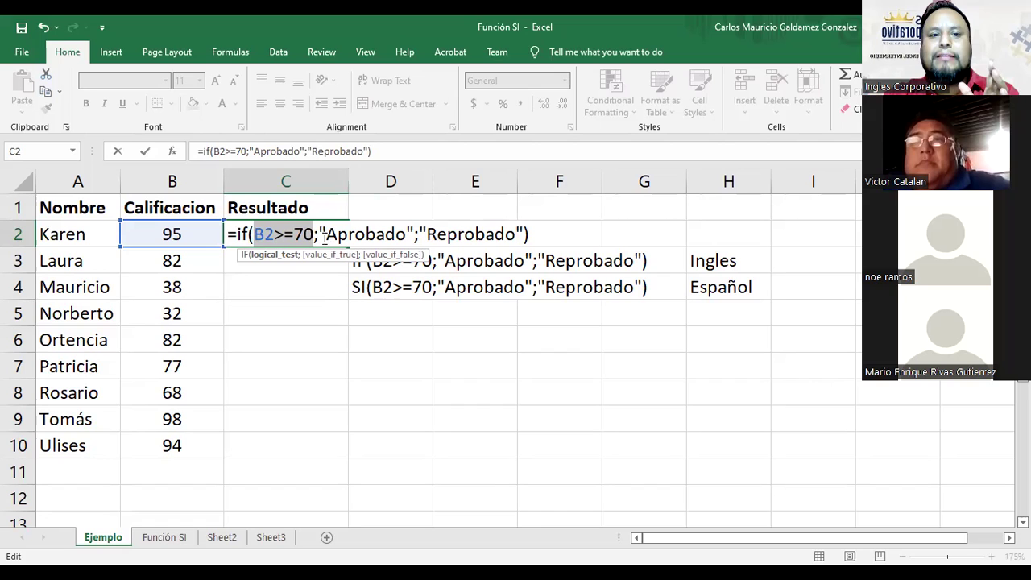
left_click_drag(413, 233, 320, 235)
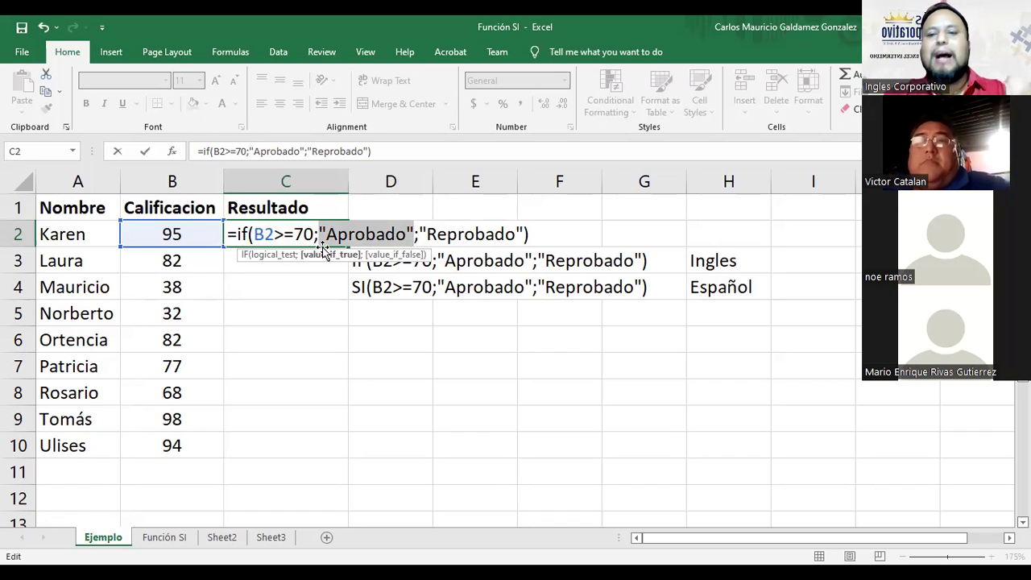
left_click_drag(418, 234, 523, 232)
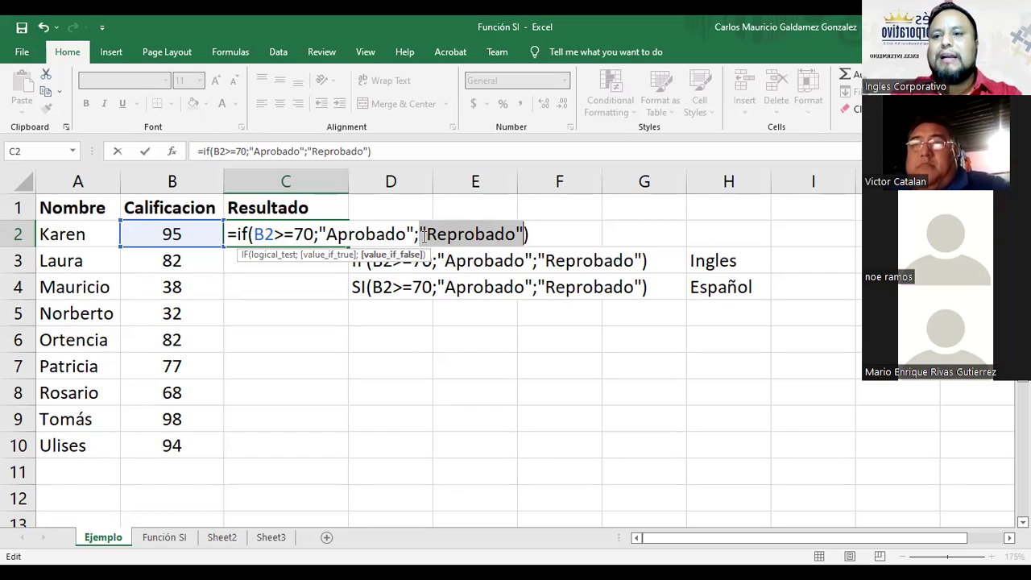
left_click(422, 234)
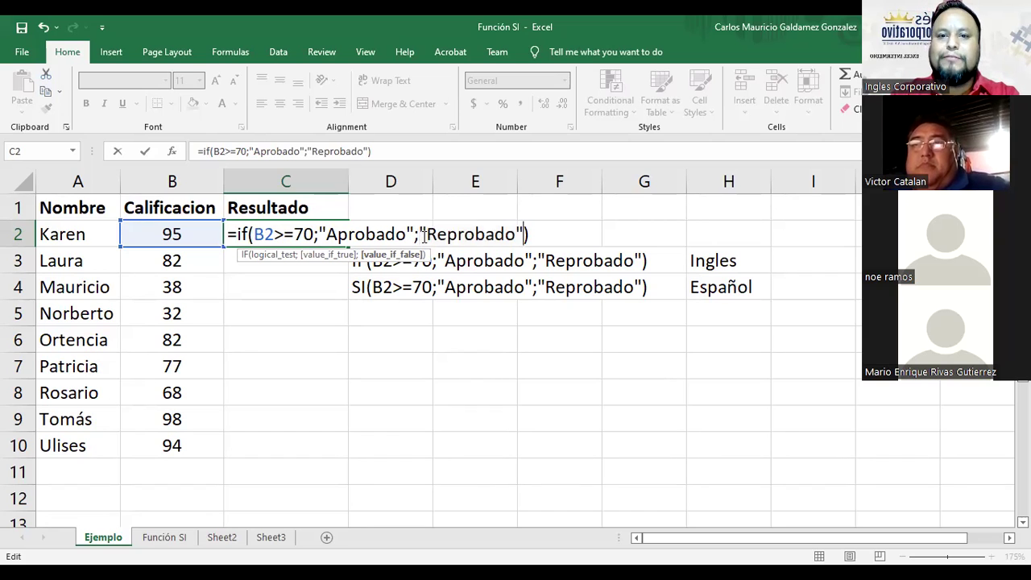
key("Right")
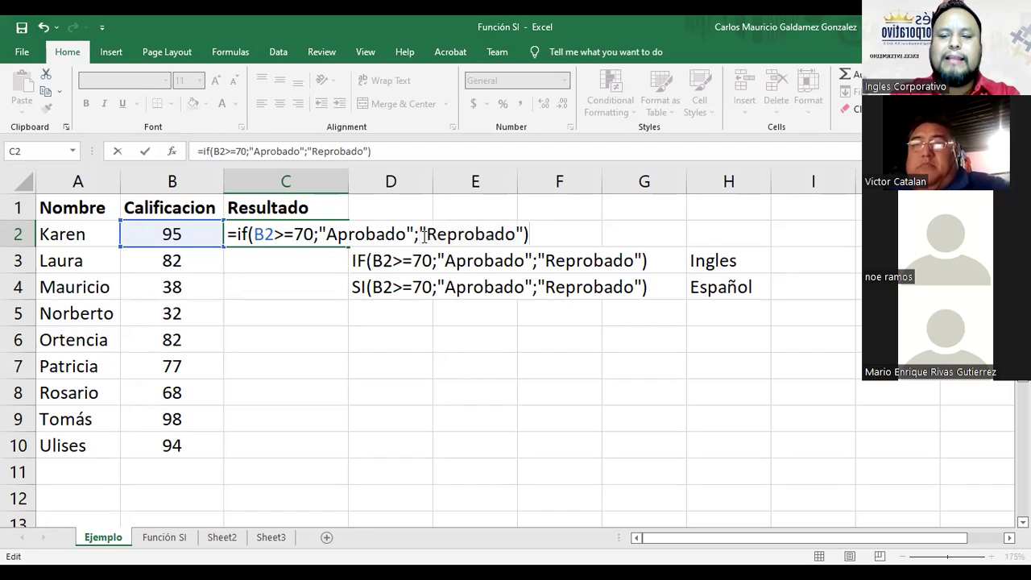
- Commit the IF formula in C2 and select that cell again
key("Return")
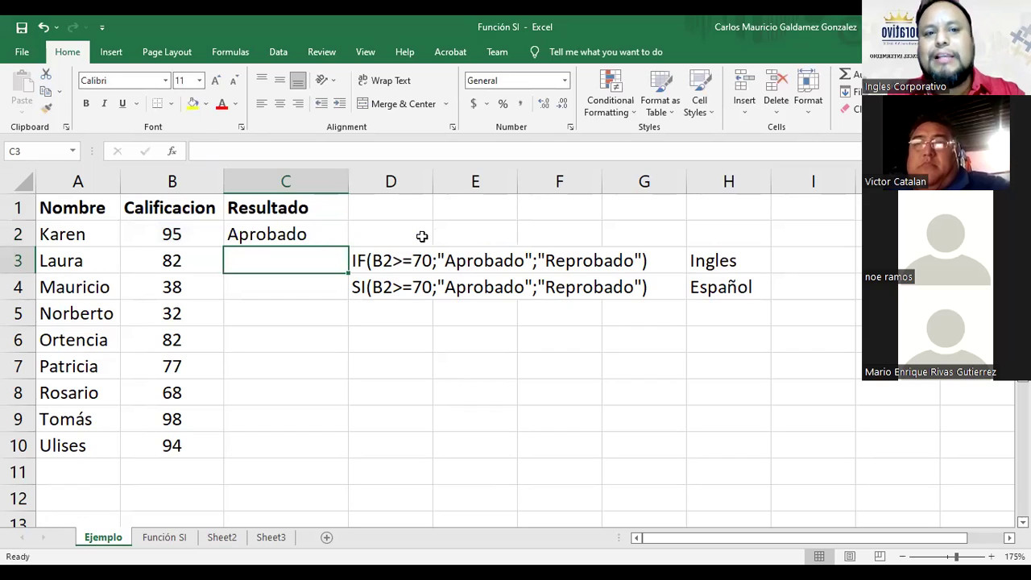
key("Up")
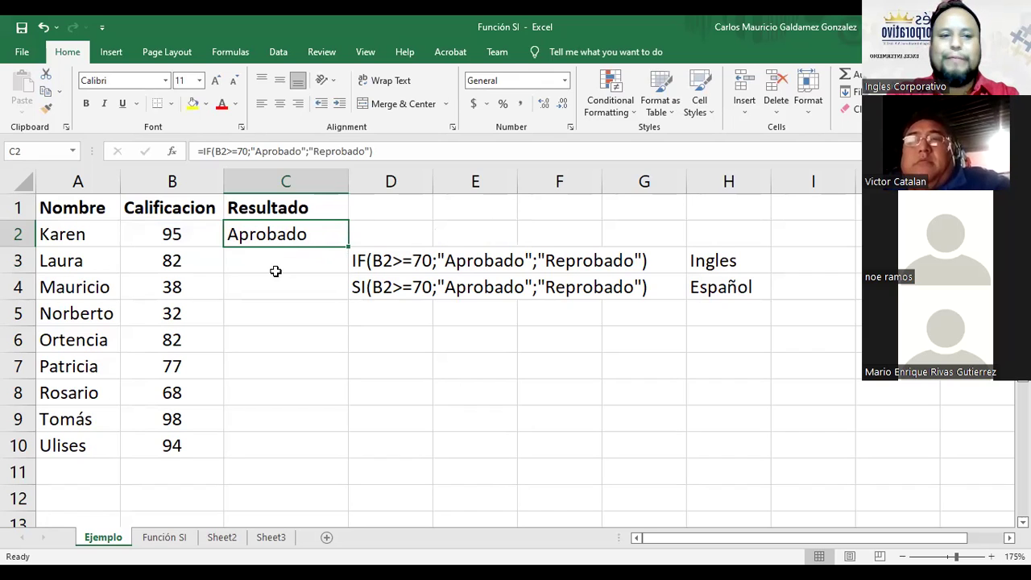
left_click(355, 261)
left_click(241, 236)
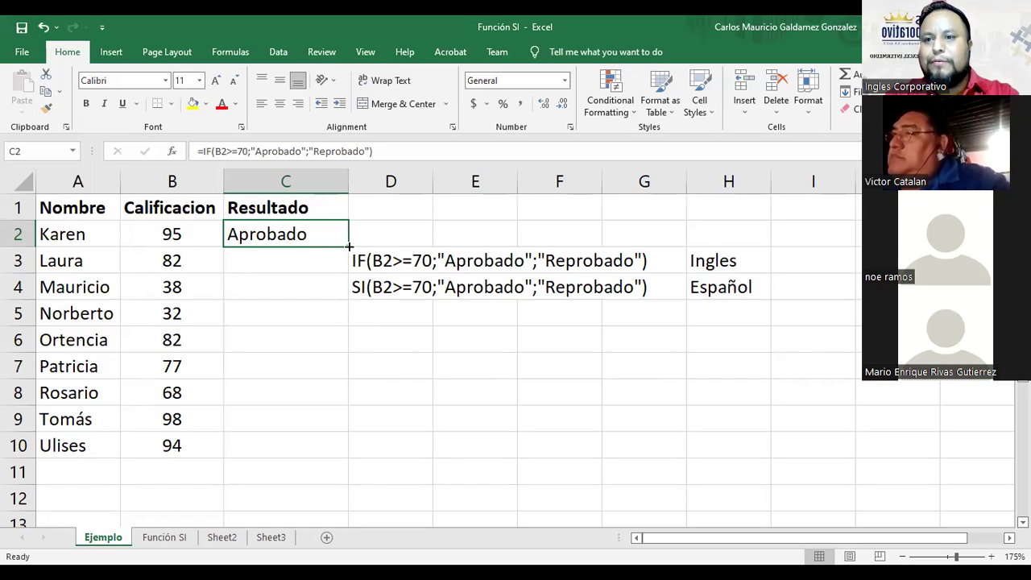
- Fill the IF formula from C2 down through C10 so every student gets a result
left_click_drag(349, 245, 342, 445)
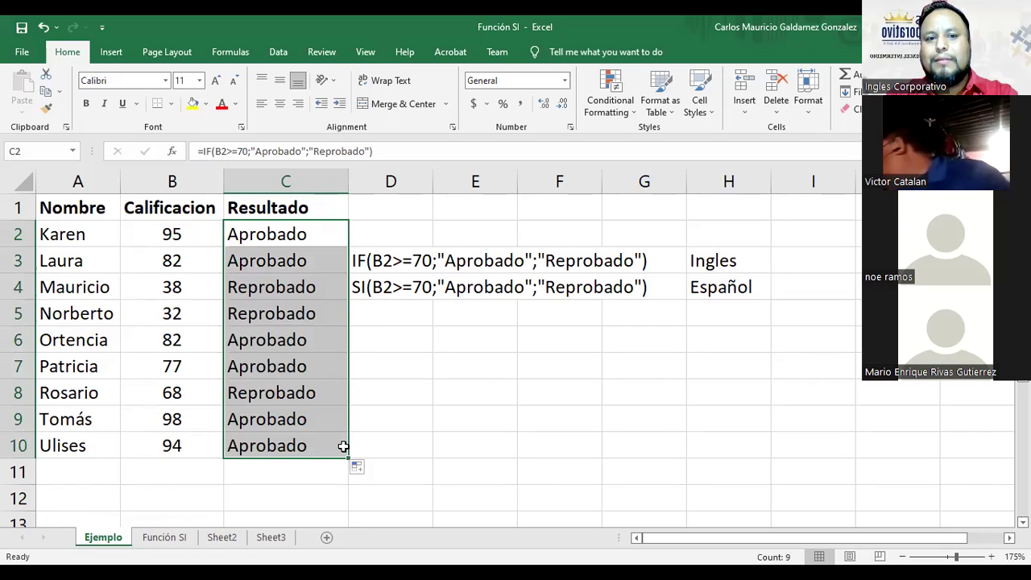
left_click(343, 446)
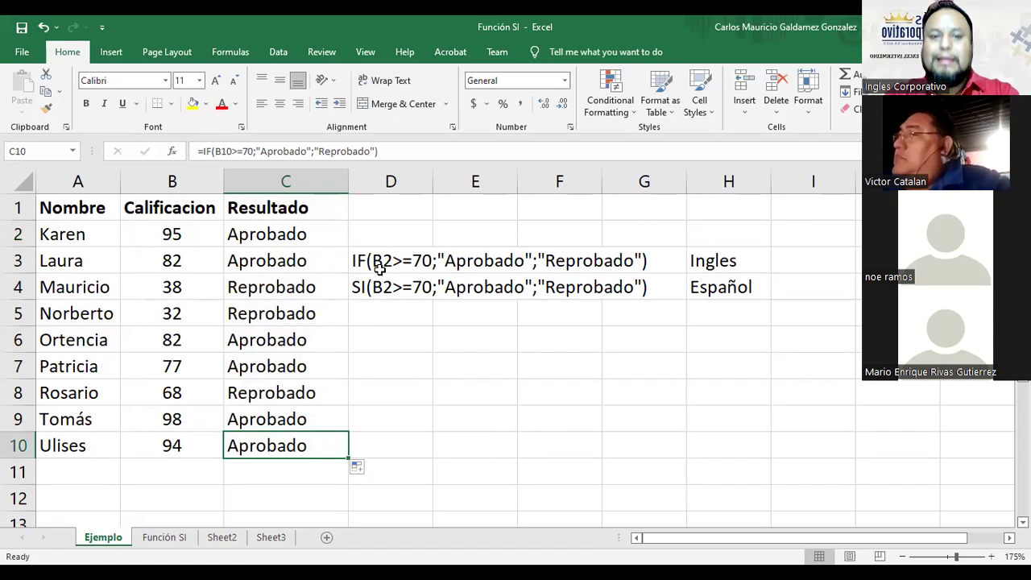
- Examine the IF formulas in C2 and C3 to compare the grade cell each logical test refers to
left_click(274, 235)
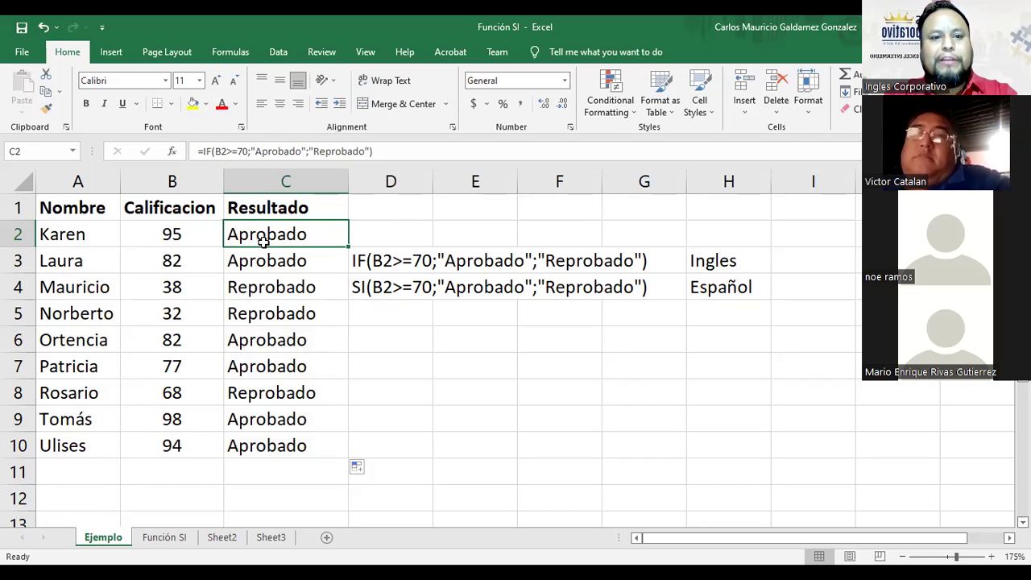
double_click(263, 242)
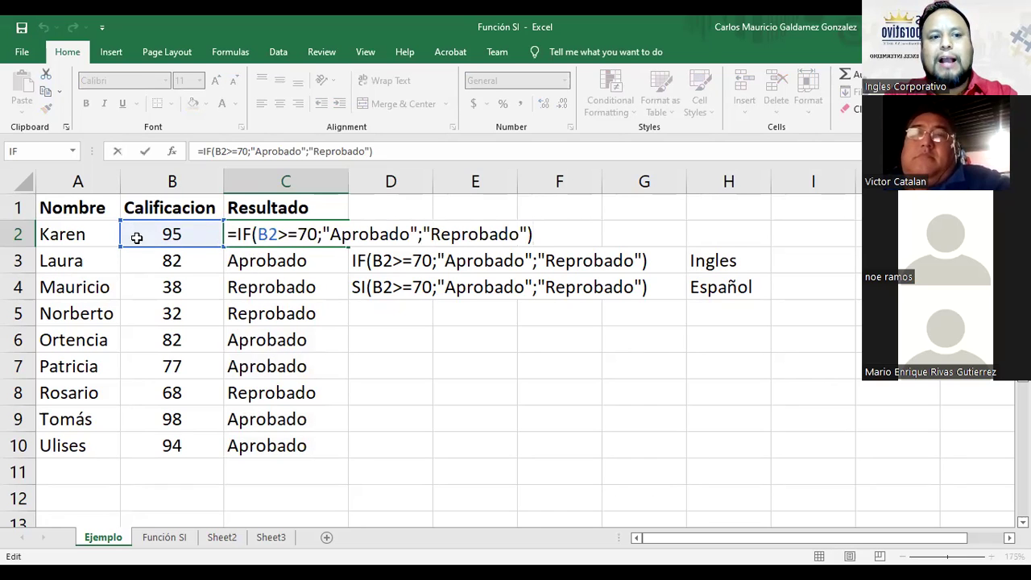
key("ctrl+Return")
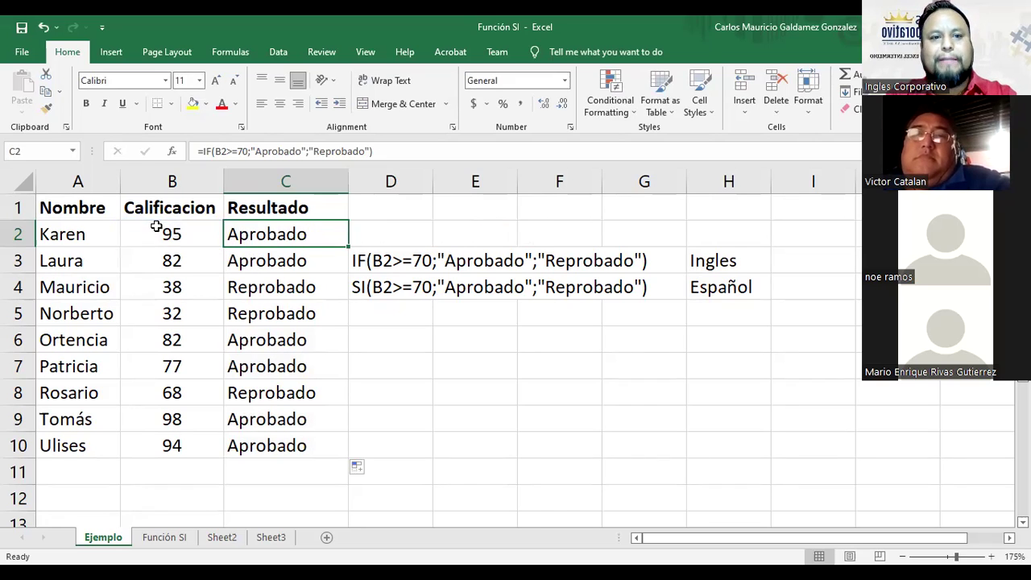
left_click(250, 260)
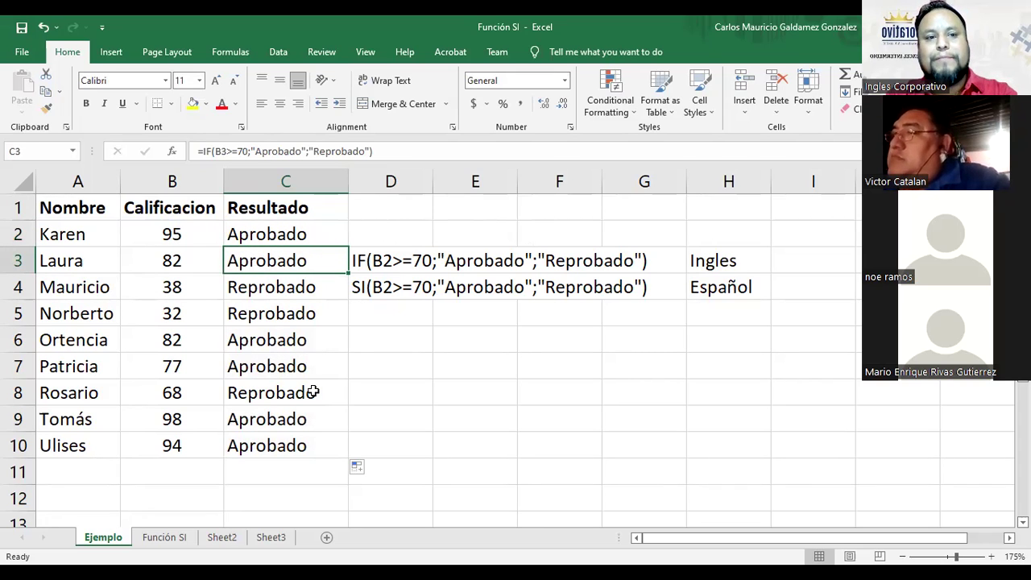
key("F2")
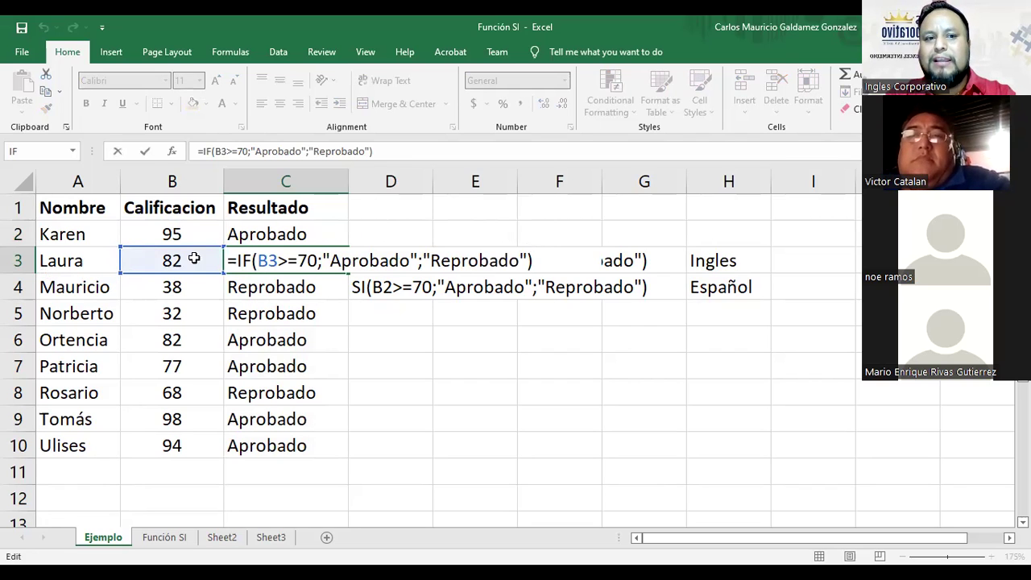
double_click(268, 260)
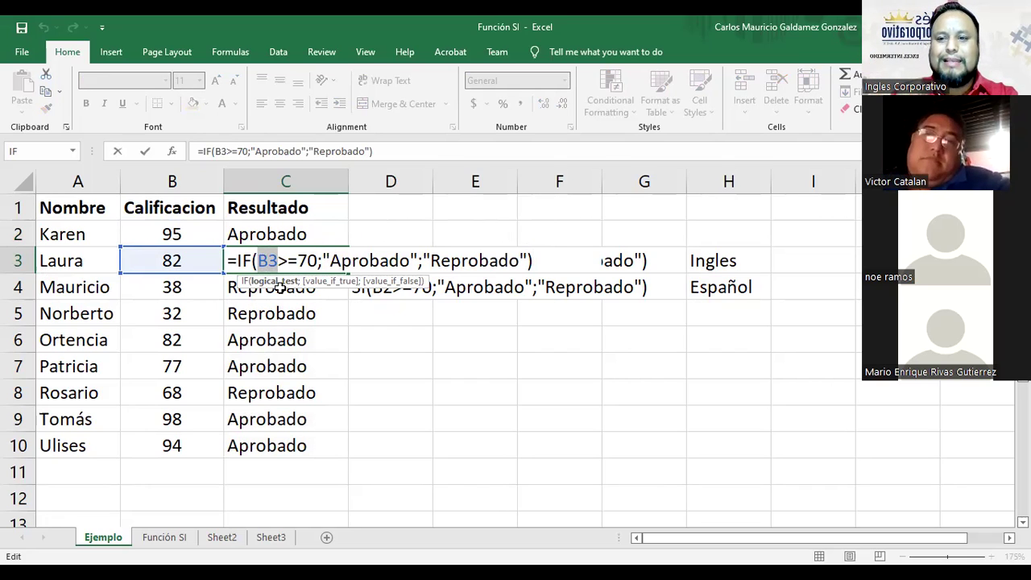
left_click(231, 260)
left_click(231, 260)
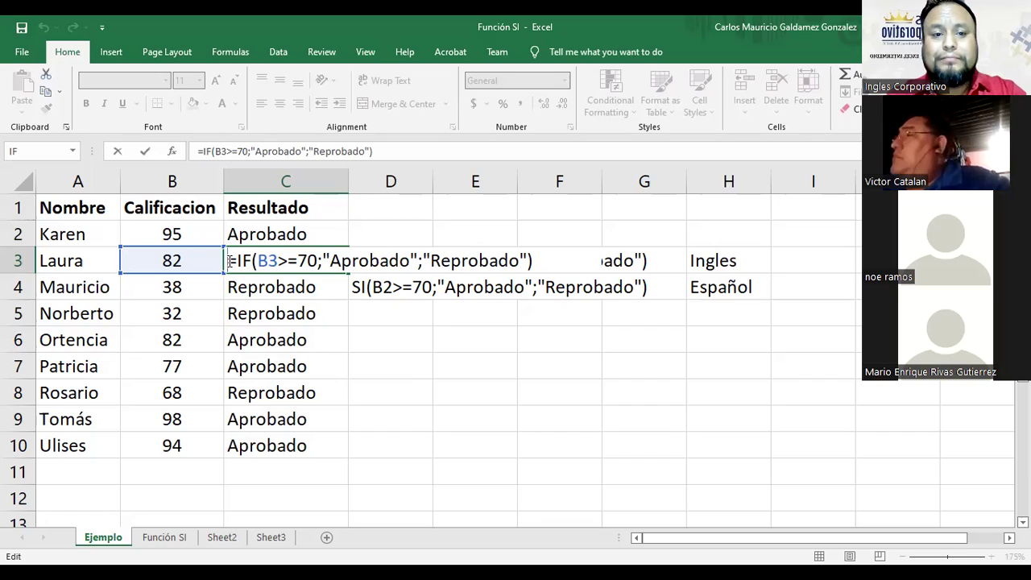
type("=")
left_click(245, 235)
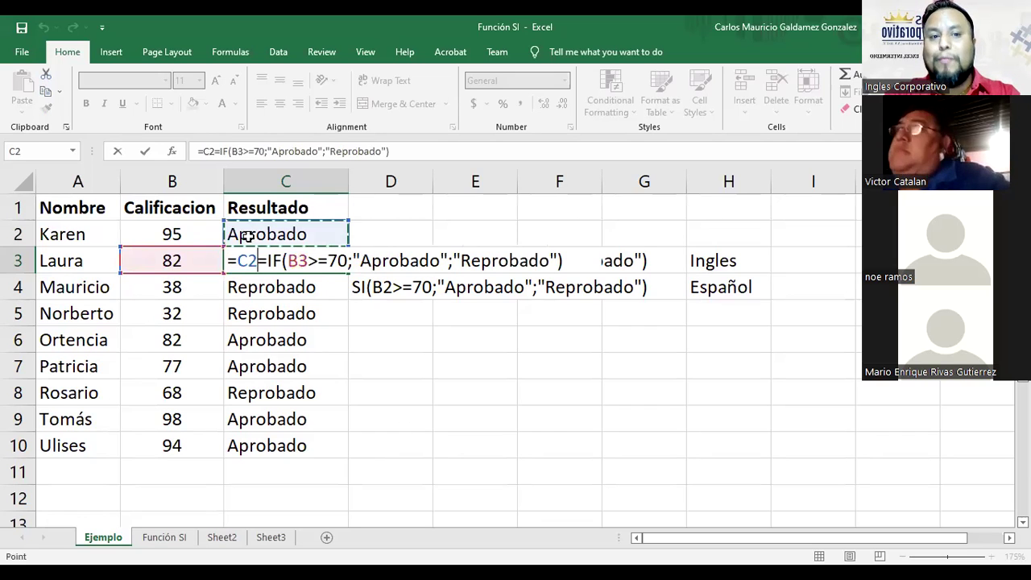
key("Escape")
- Check the formula in each Resultado cell from C2 to C10 for its row's grade reference
left_click(245, 235)
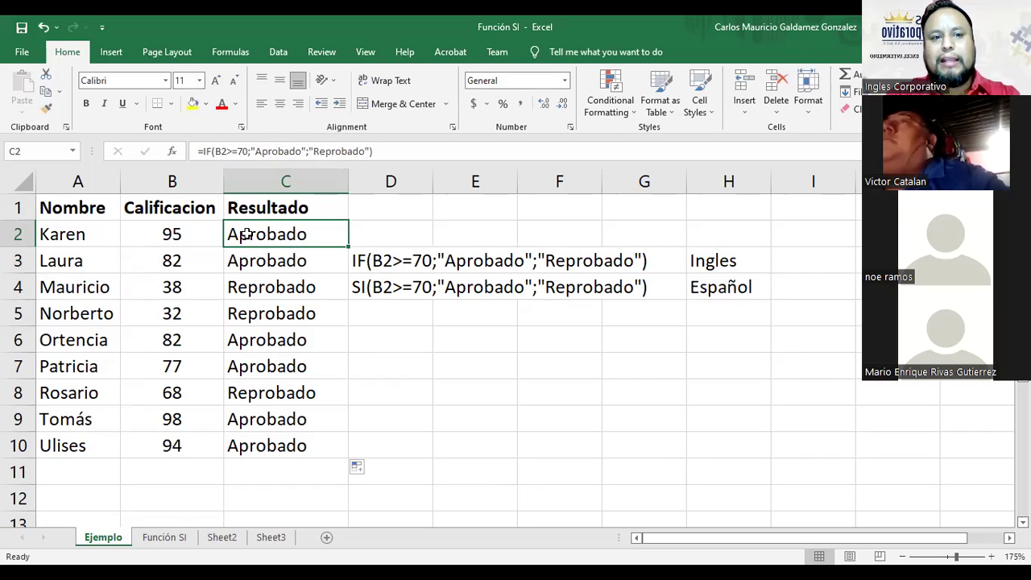
left_click(267, 265)
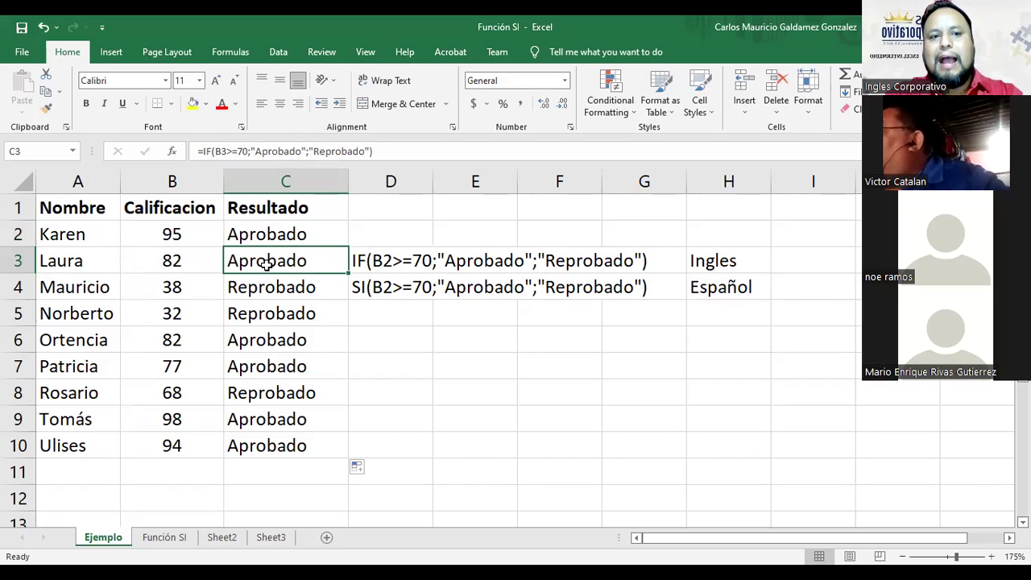
left_click(272, 291)
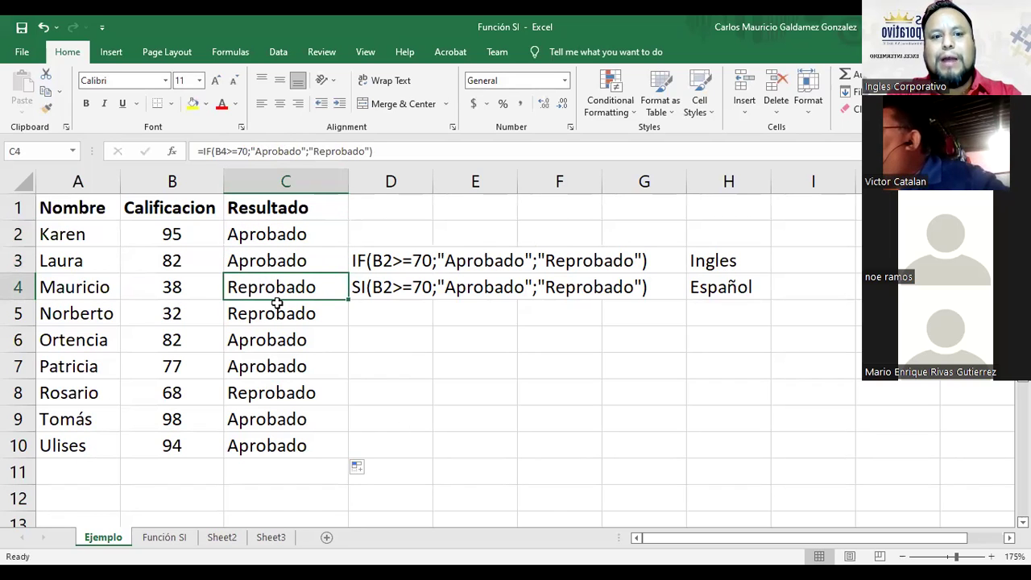
left_click(278, 315)
left_click(256, 342)
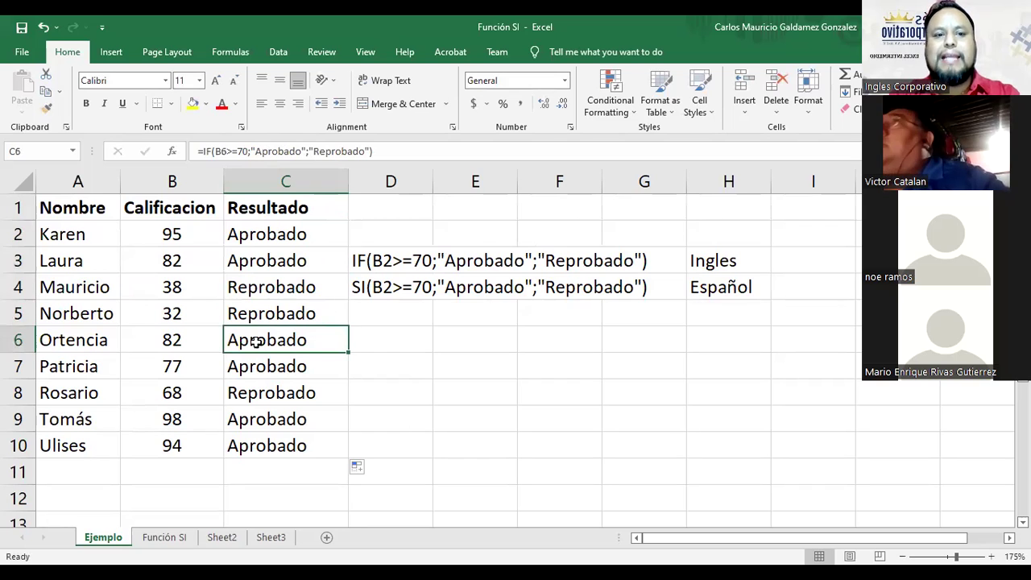
left_click(256, 374)
left_click(263, 395)
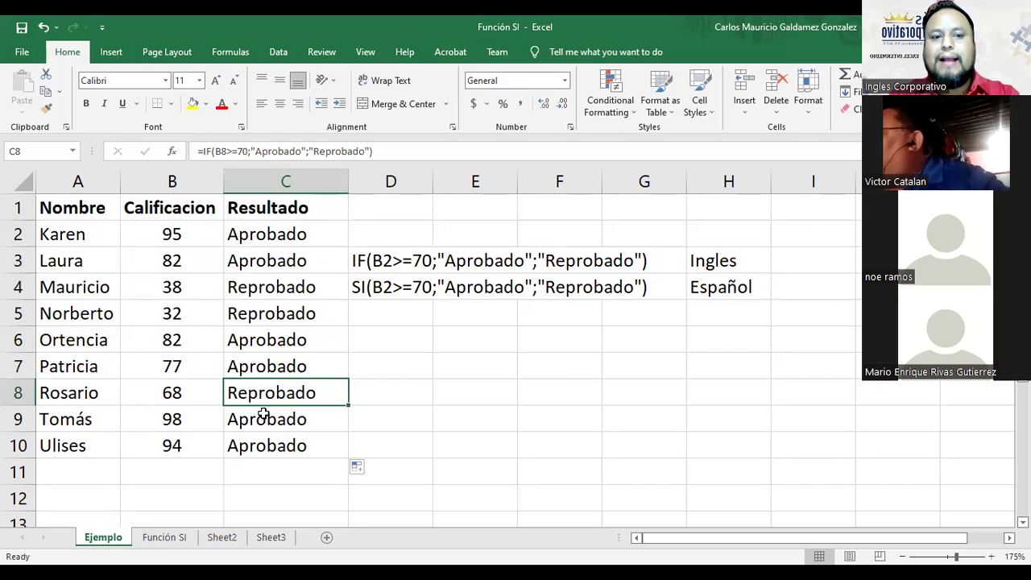
left_click(263, 414)
left_click(264, 453)
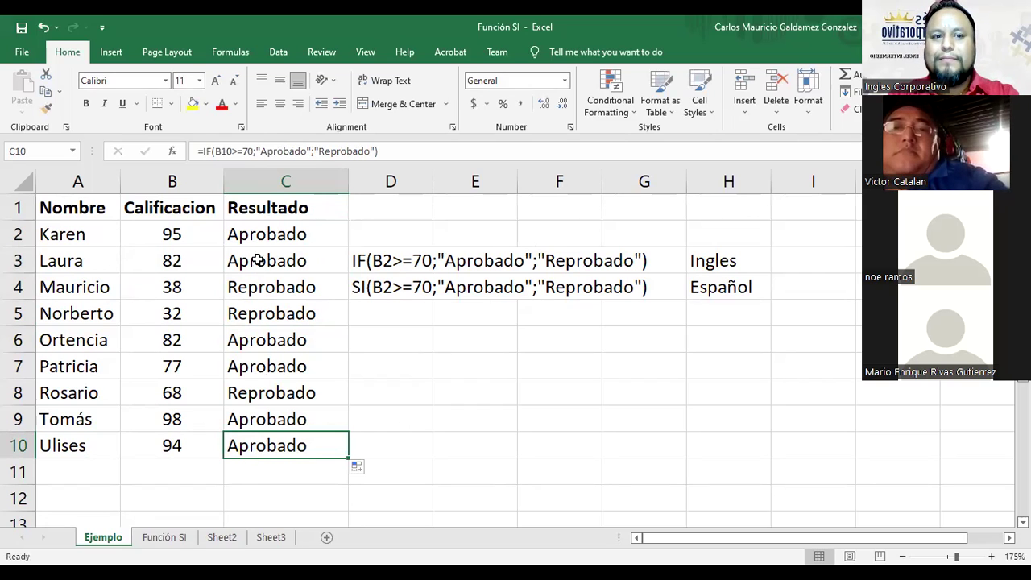
left_click(252, 235)
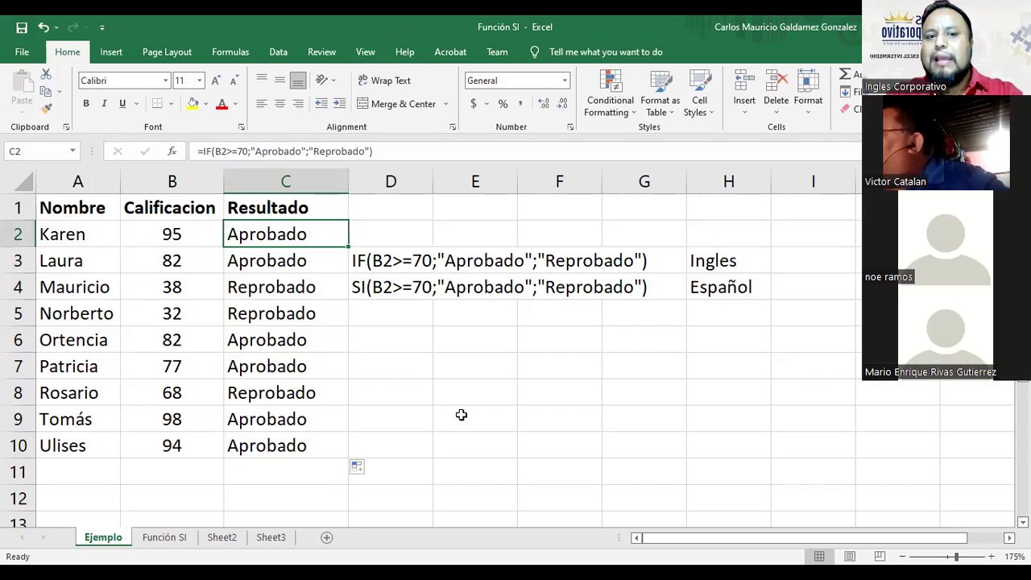
- Compare the English IF and Spanish SI versions of the formula noted in D3 and D4 with their language labels
left_click(596, 345)
left_click_drag(355, 261, 364, 287)
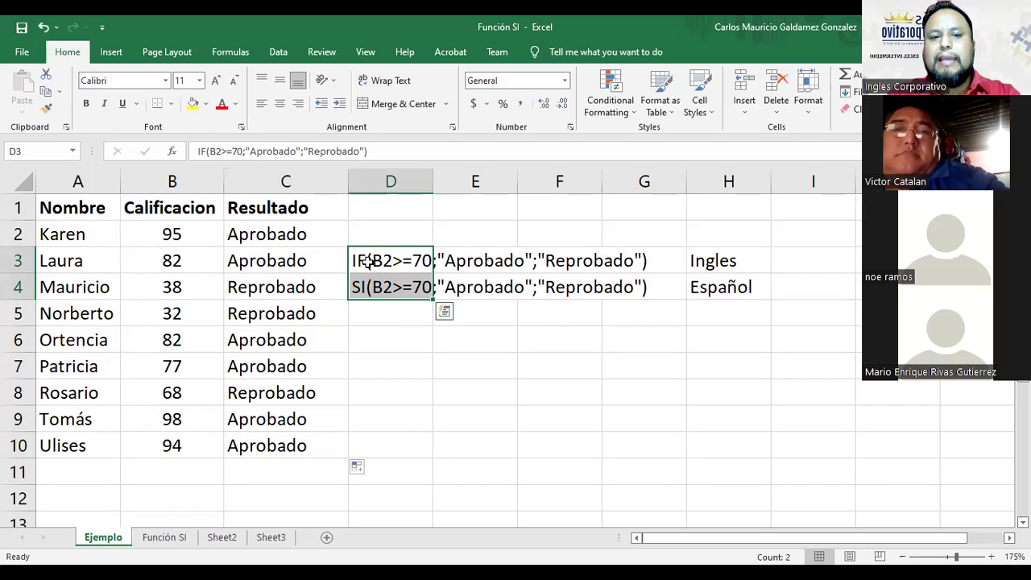
left_click(697, 262)
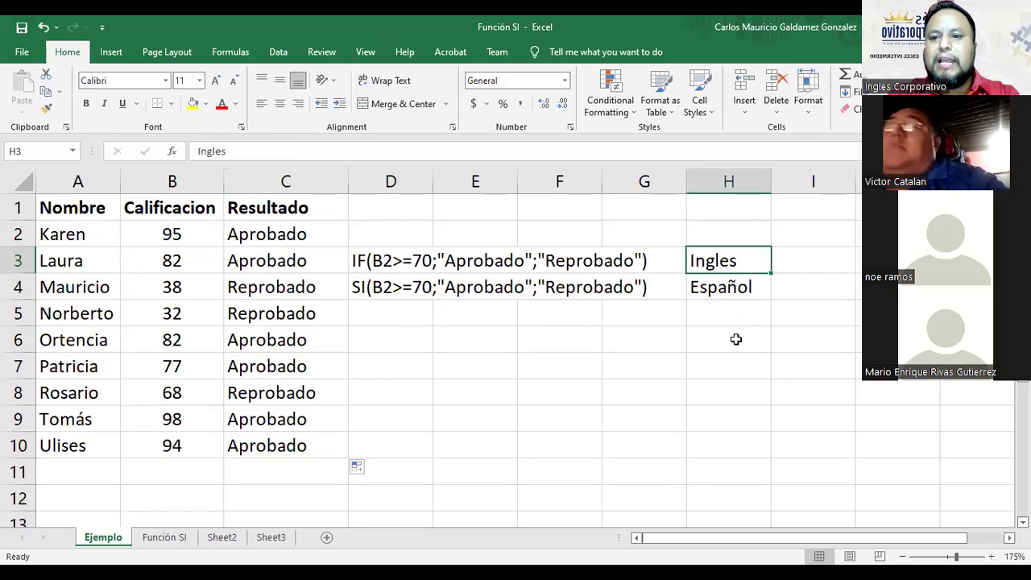
left_click(359, 262)
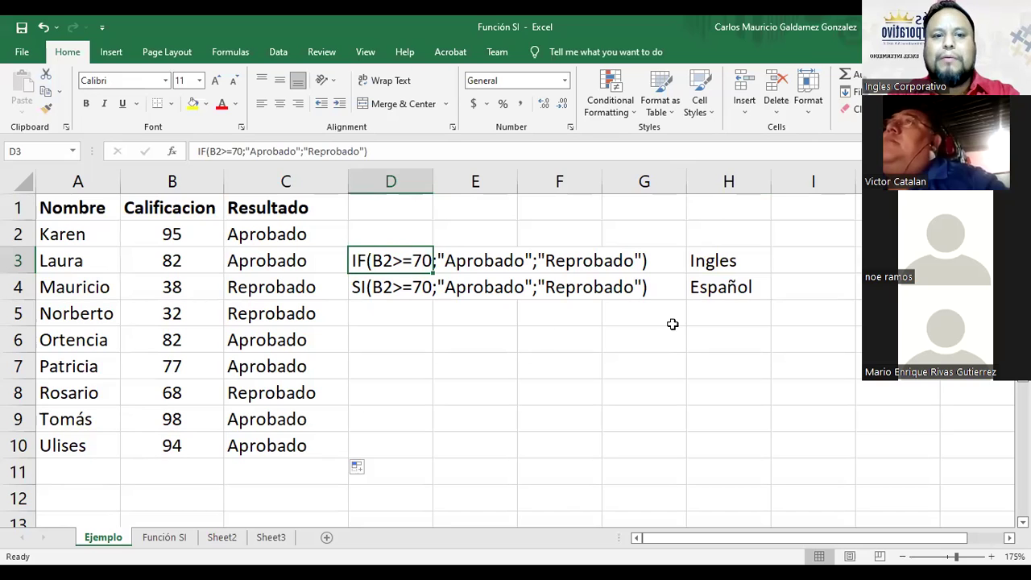
left_click(729, 290)
left_click(359, 291)
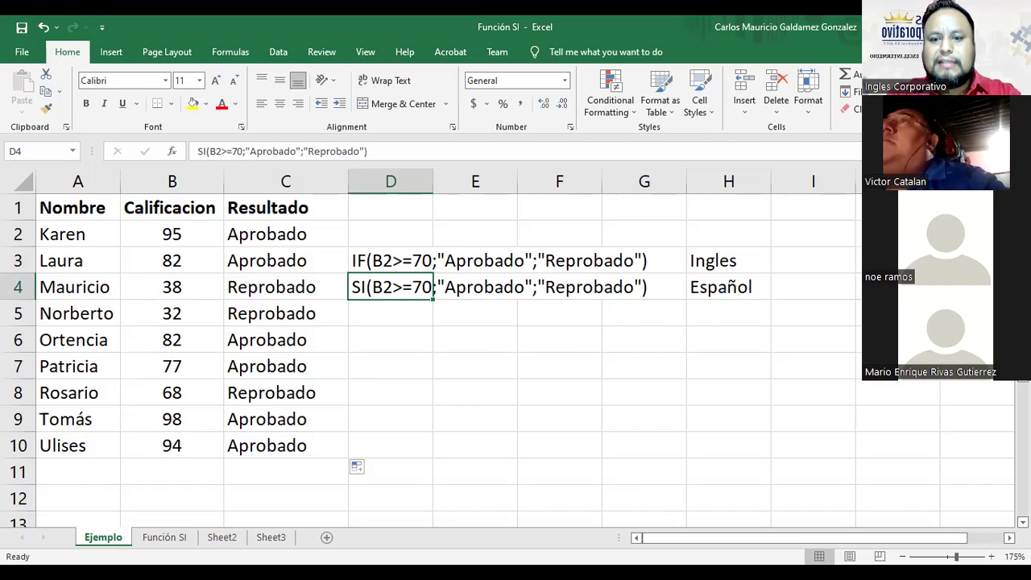
left_click(366, 262)
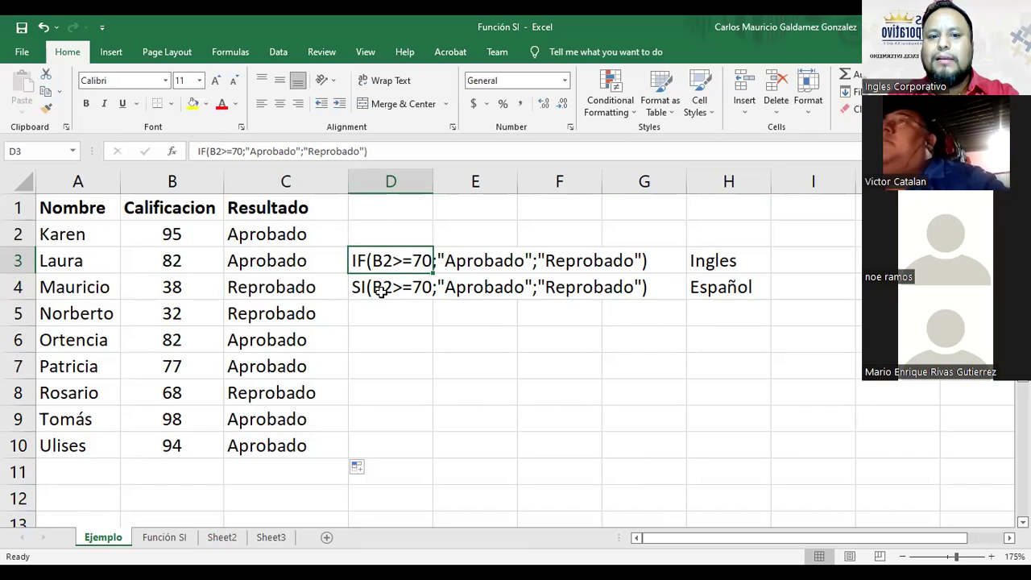
left_click(382, 291)
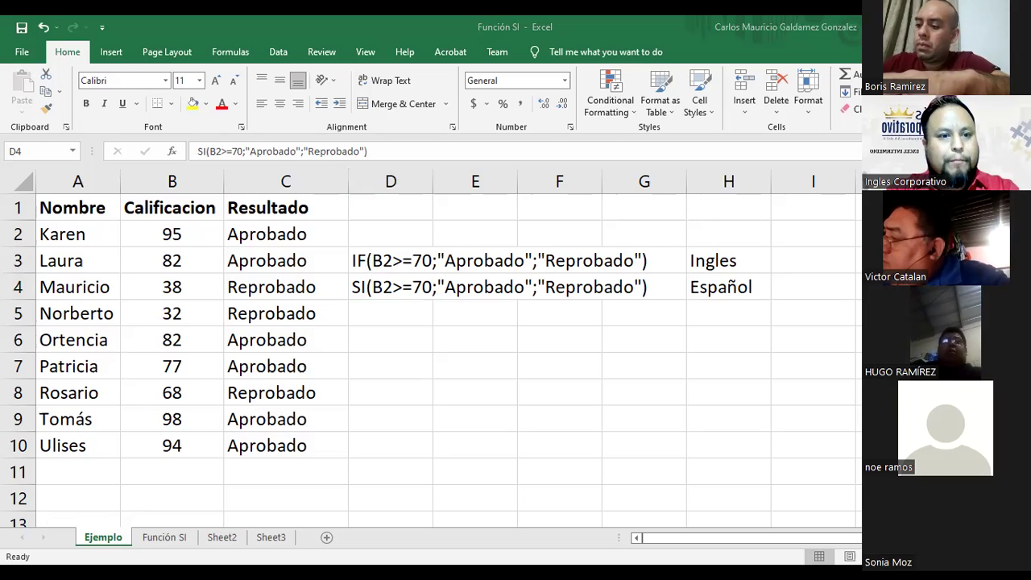
- Switch to the browser and review the course lesson on the SI function, covering its objective, arguments and worked example
key("alt+Tab")
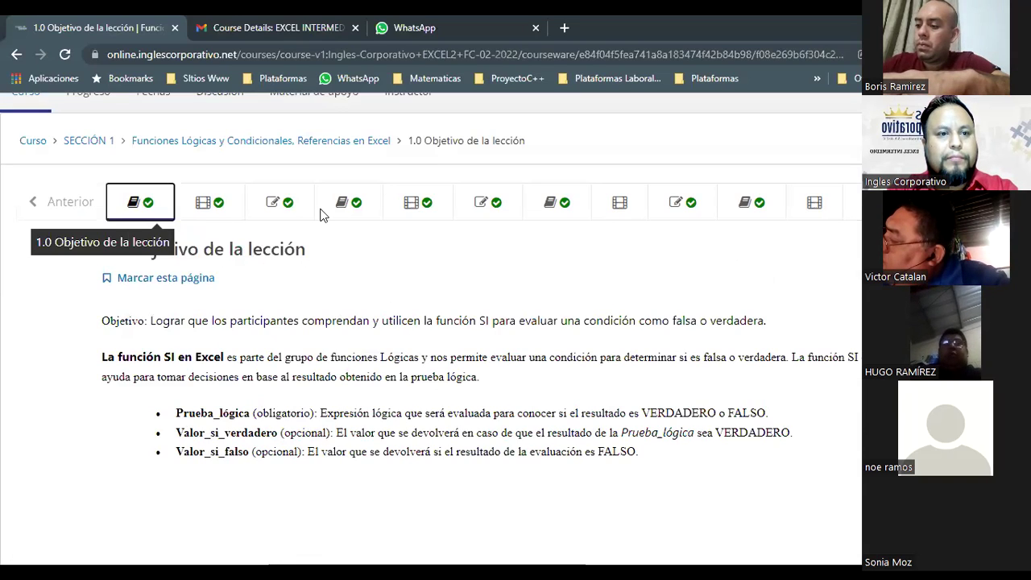
scroll(320, 214, "down", 1)
left_click_drag(100, 173, 649, 302)
scroll(339, 282, "down", 1)
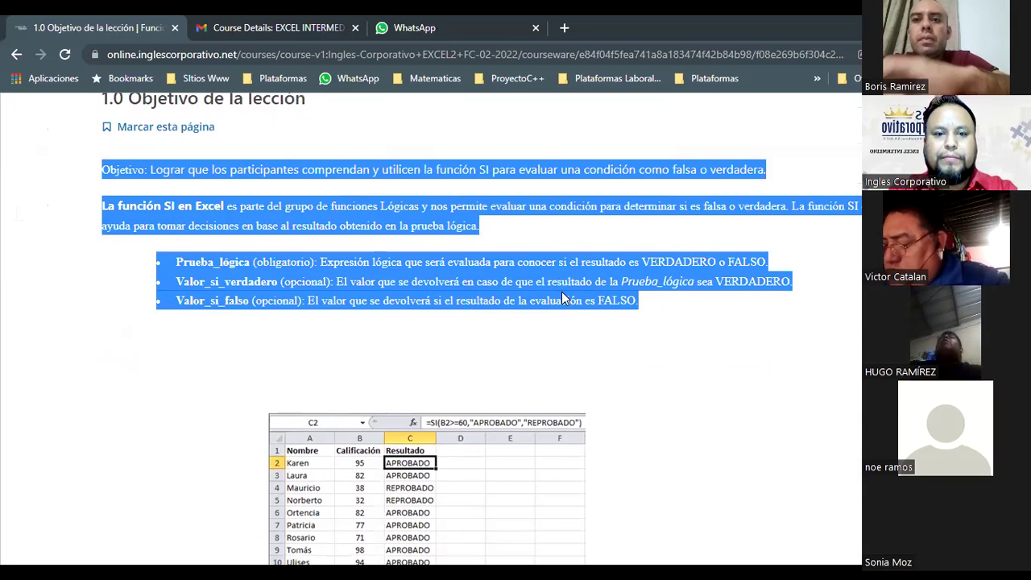
scroll(561, 298, "down", 3)
scroll(561, 296, "down", 1)
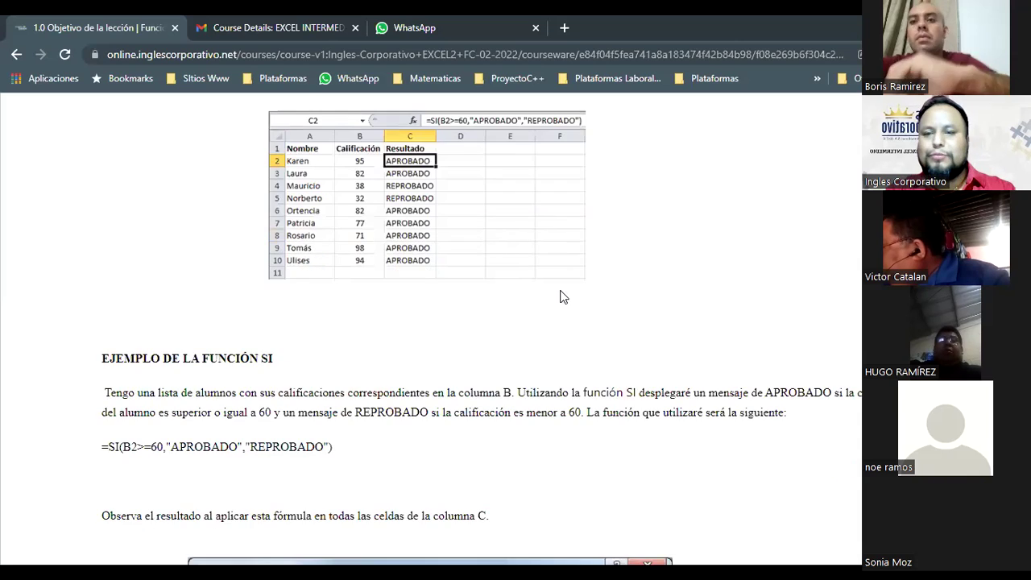
scroll(561, 296, "down", 2)
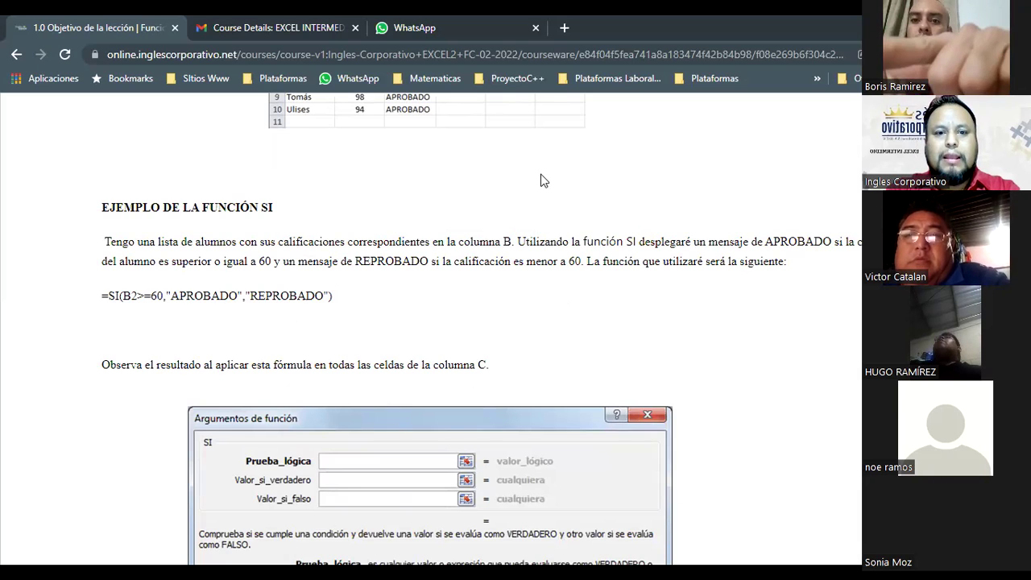
scroll(587, 165, "down", 1)
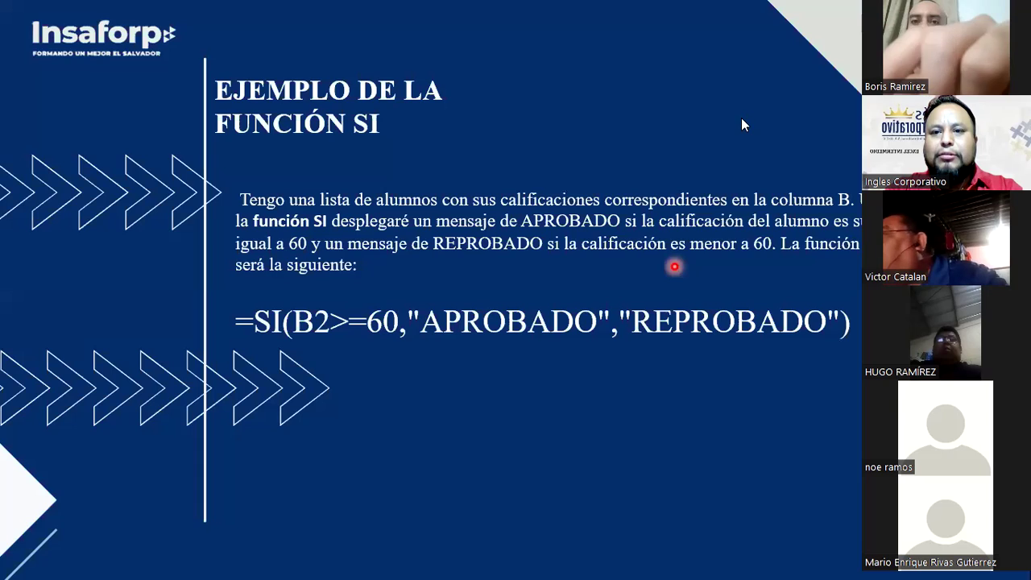
left_click(738, 114)
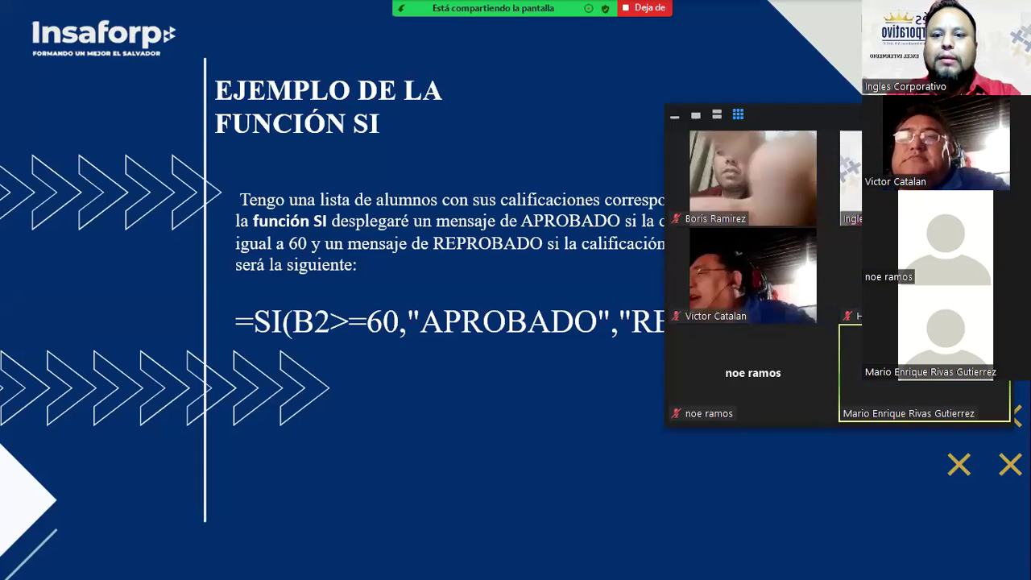
left_click(795, 486)
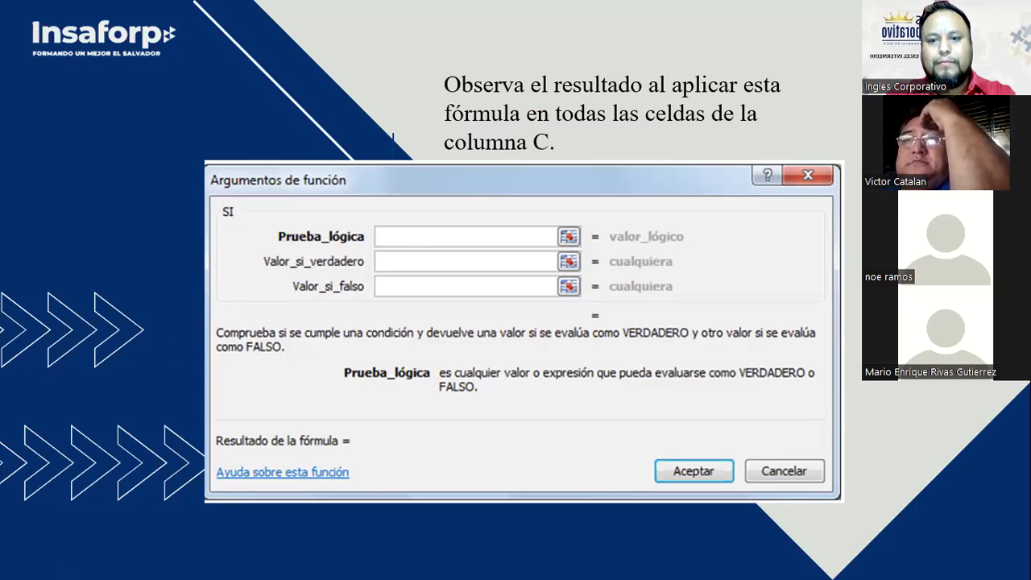
- Switch back to the Excel workbook and clear the Resultado formulas in C2:C10
key("alt+Tab")
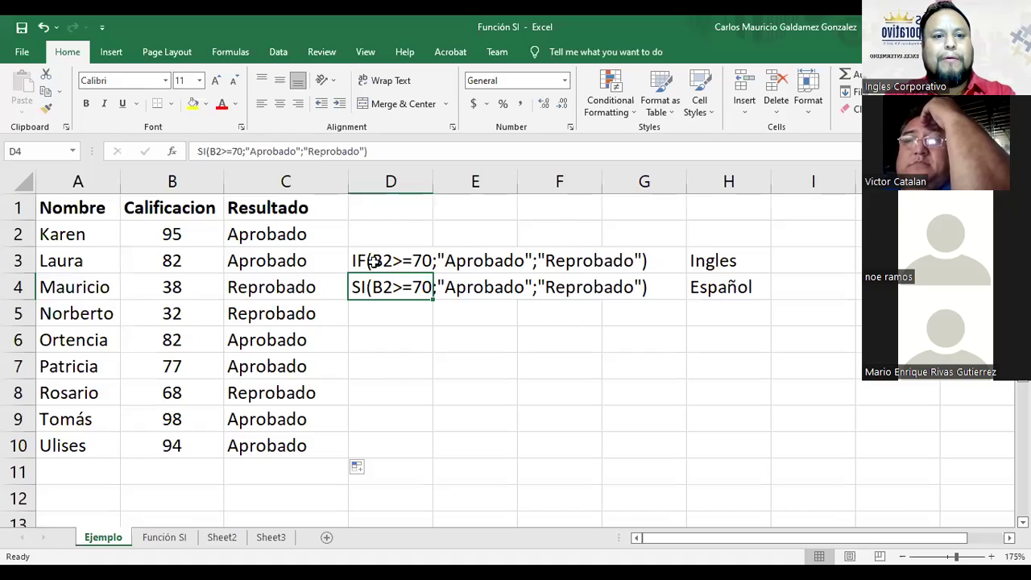
left_click_drag(266, 234, 312, 455)
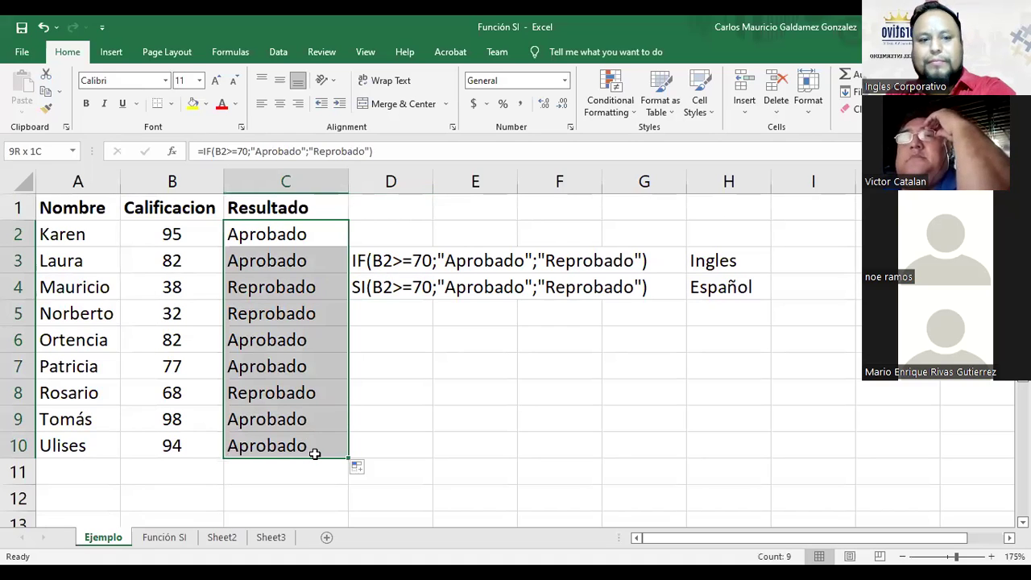
key("Delete")
left_click(403, 346)
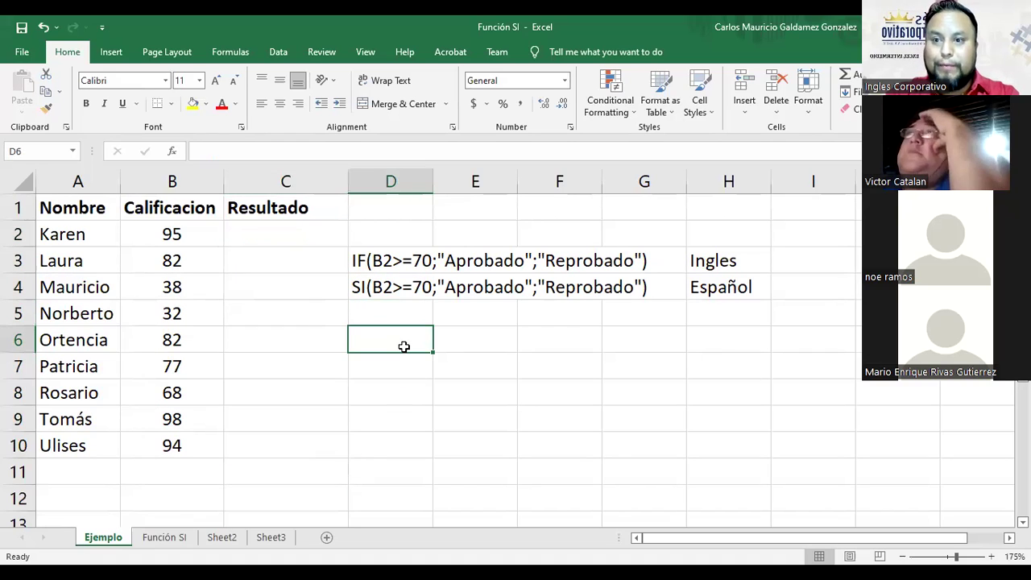
- Start an IF function from the Logical category in cell C2 with Insert Function
left_click(271, 239)
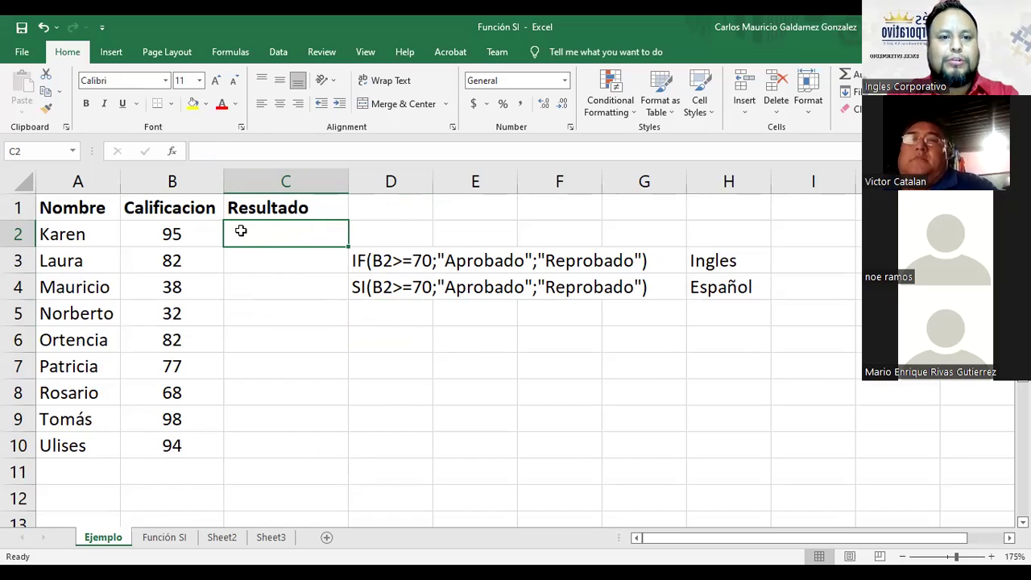
left_click(172, 153)
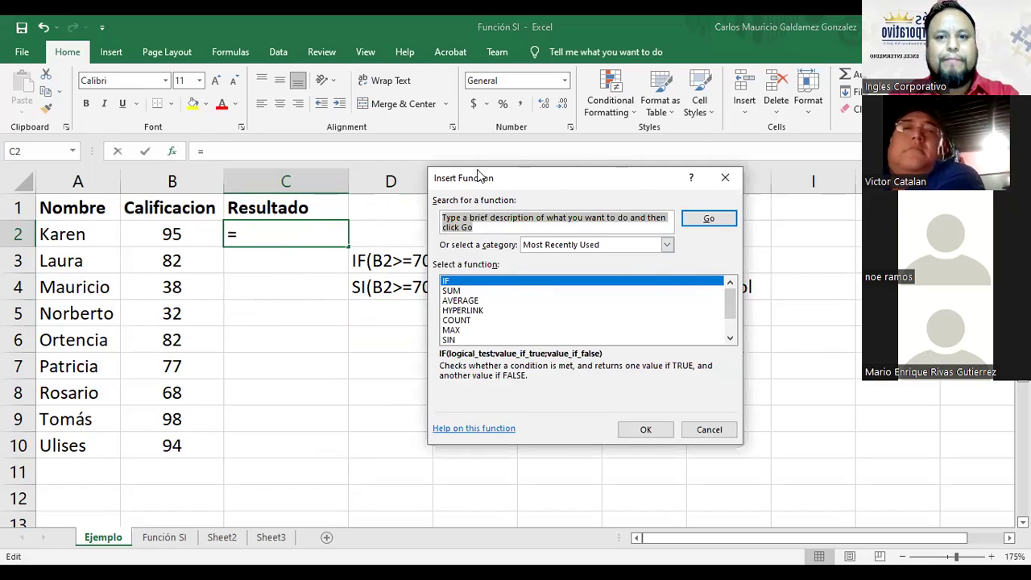
left_click_drag(550, 190, 487, 135)
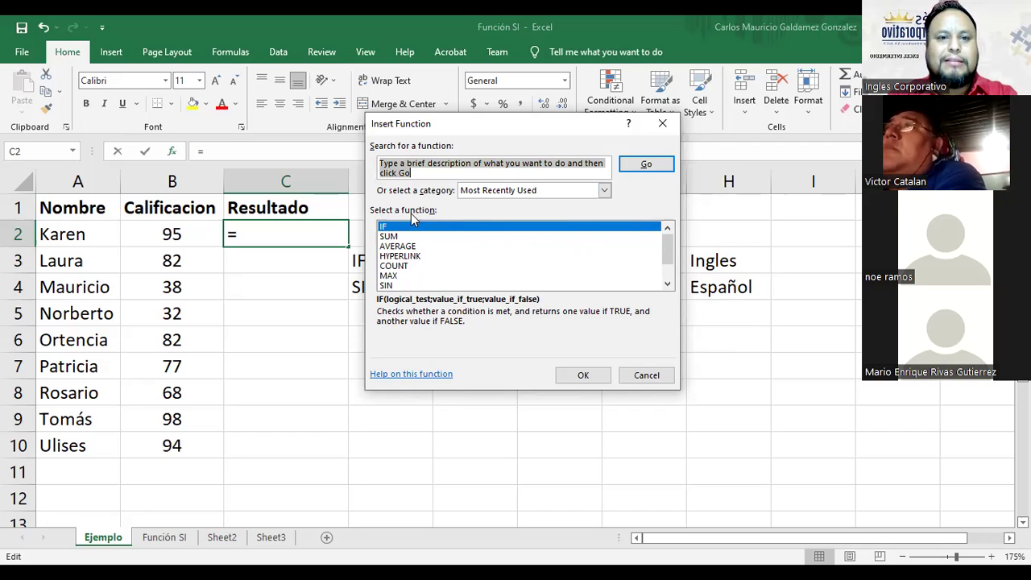
mouse_move(667, 256)
left_mouse_down()
mouse_move(667, 281)
mouse_move(667, 240)
left_mouse_up()
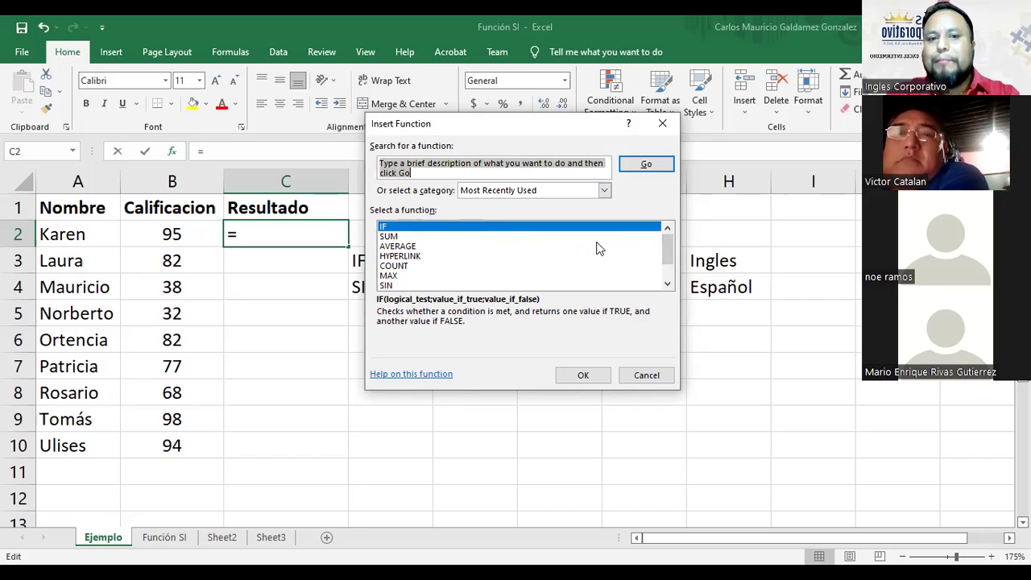
left_click(602, 191)
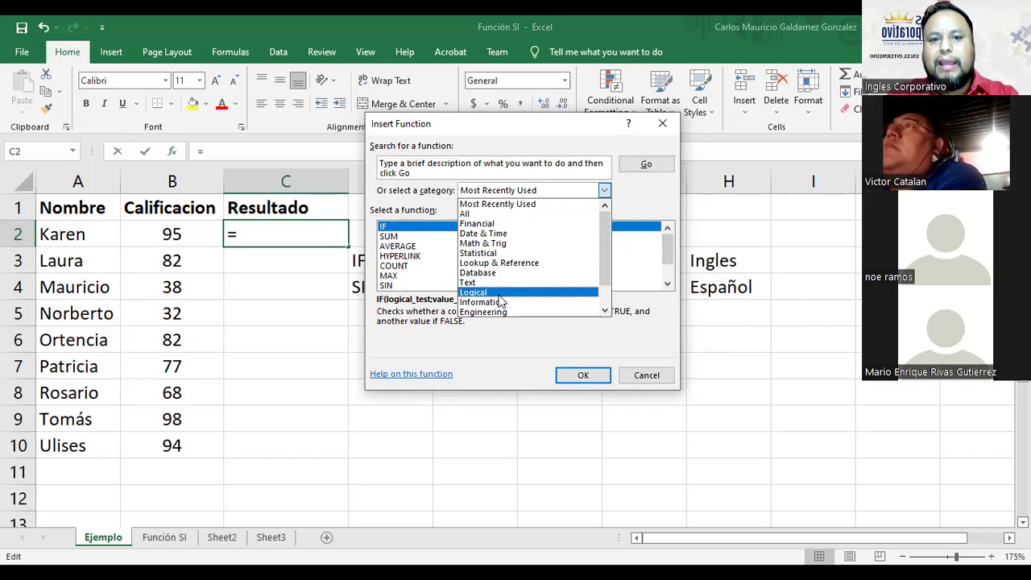
left_click(473, 292)
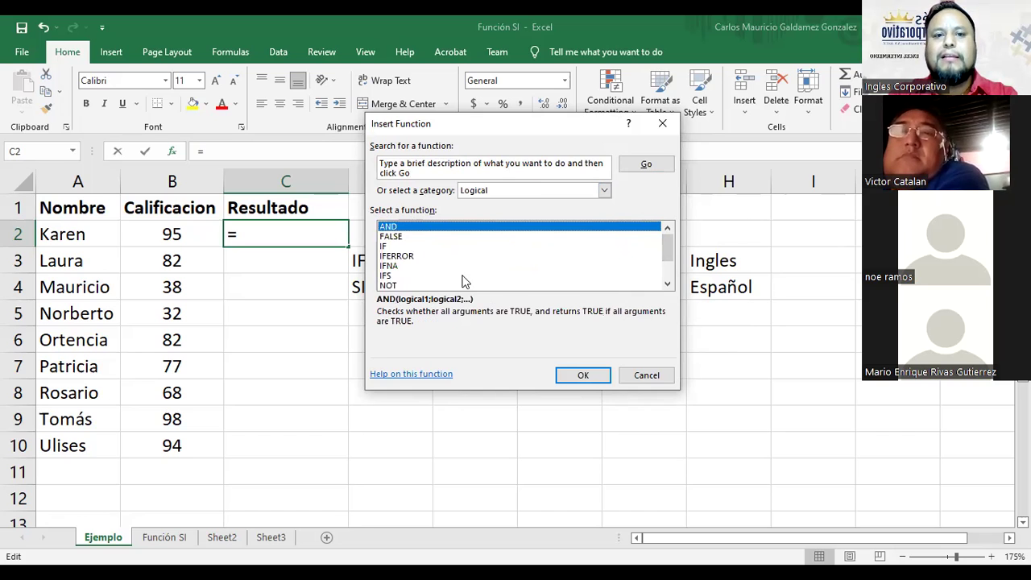
left_click(387, 246)
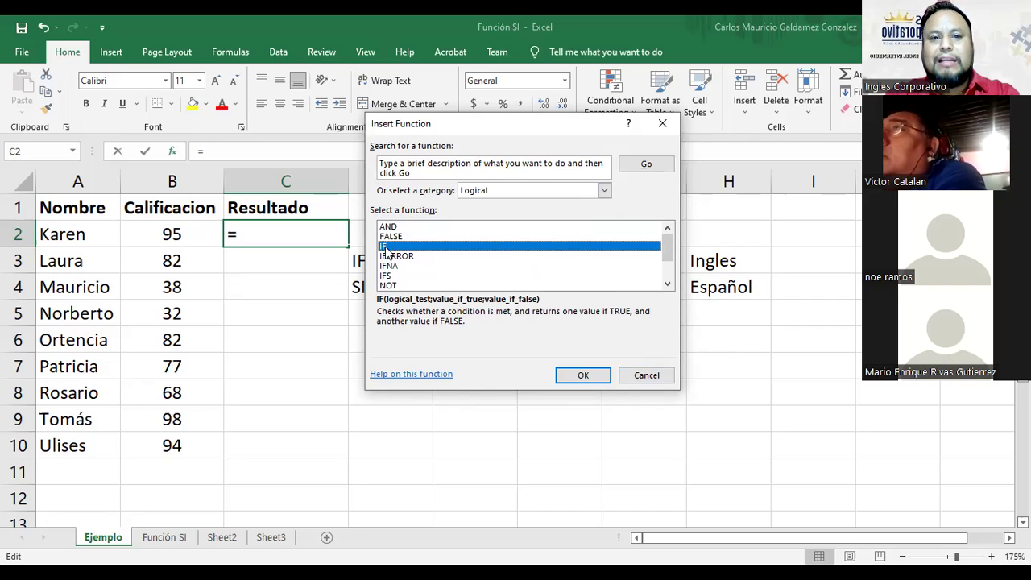
left_click(578, 376)
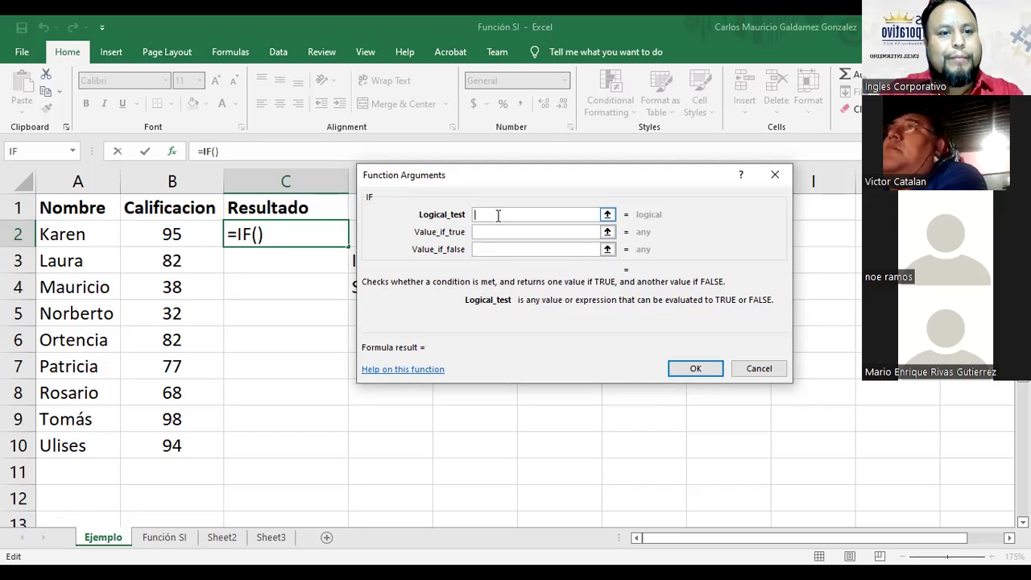
- Set the IF function's logical test to B2>60
type("B2")
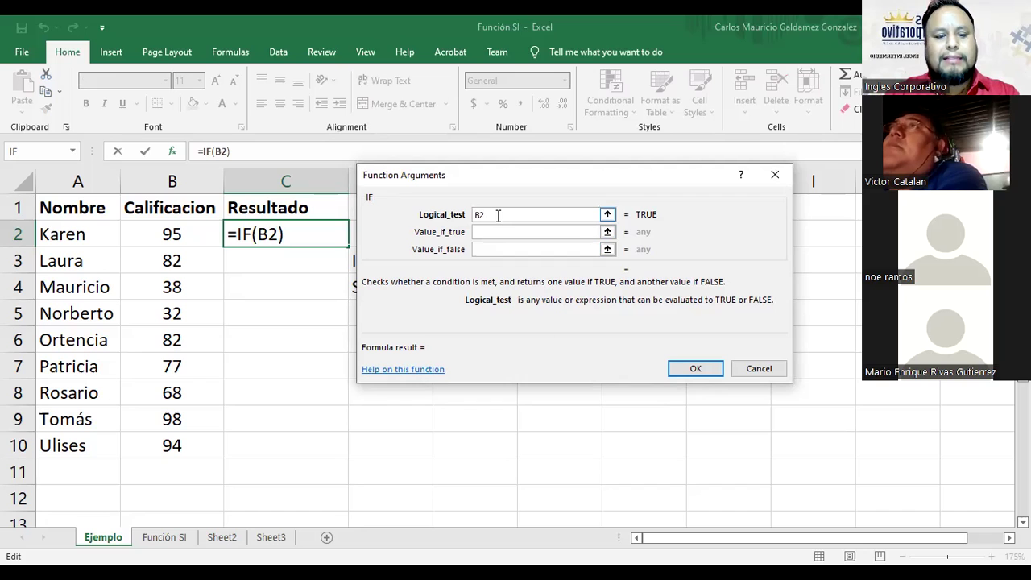
type(">")
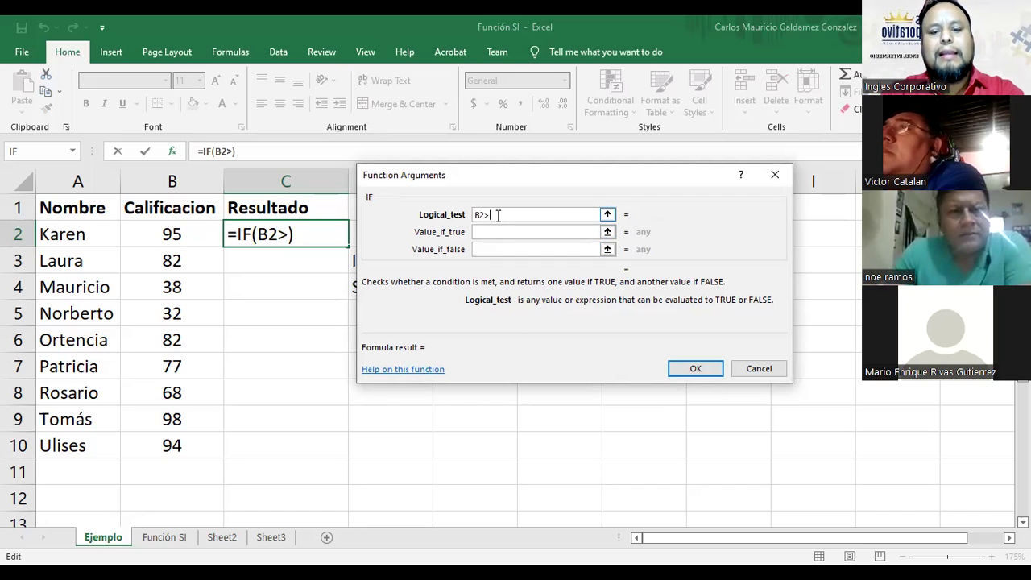
type("60")
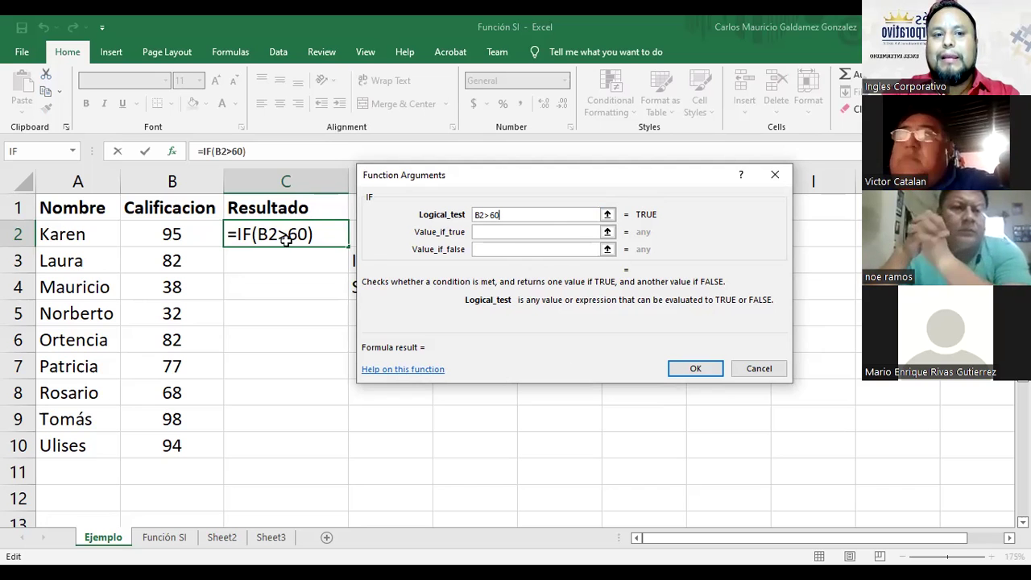
- Set the IF function's value if true to "Estudiante Aprobado", enclosed in quotation marks
left_click(482, 231)
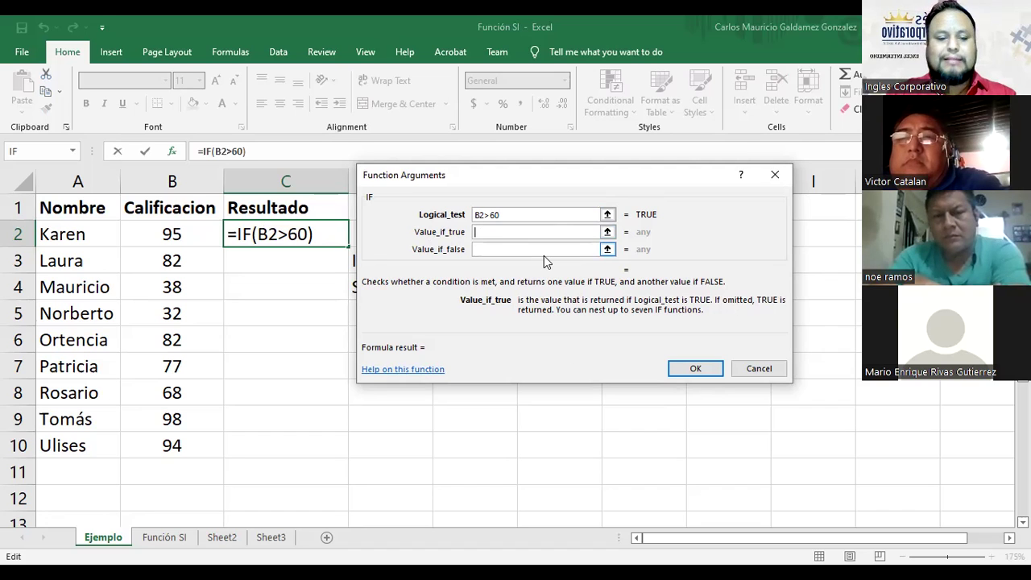
type("\"")
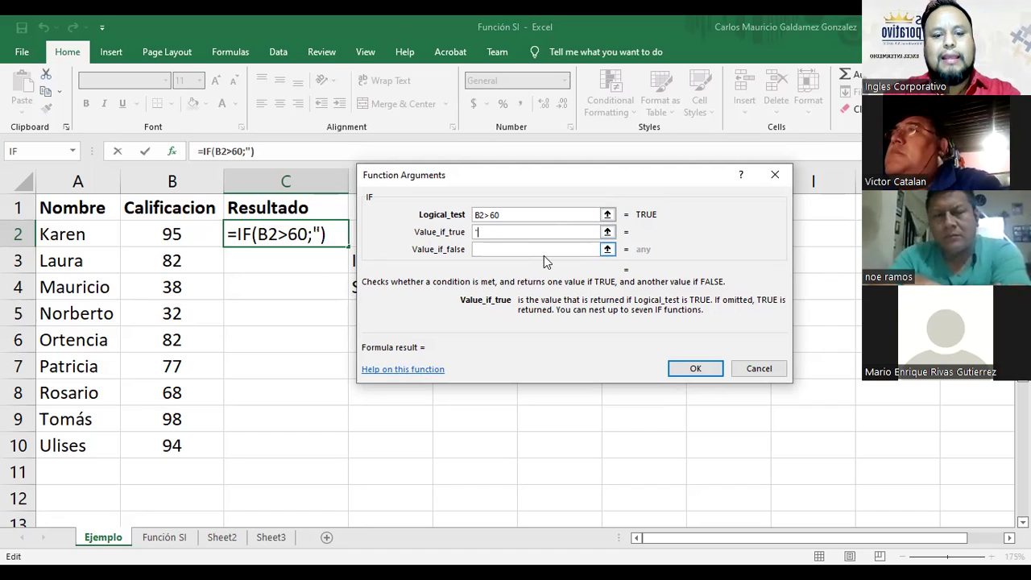
type("Estudiante ")
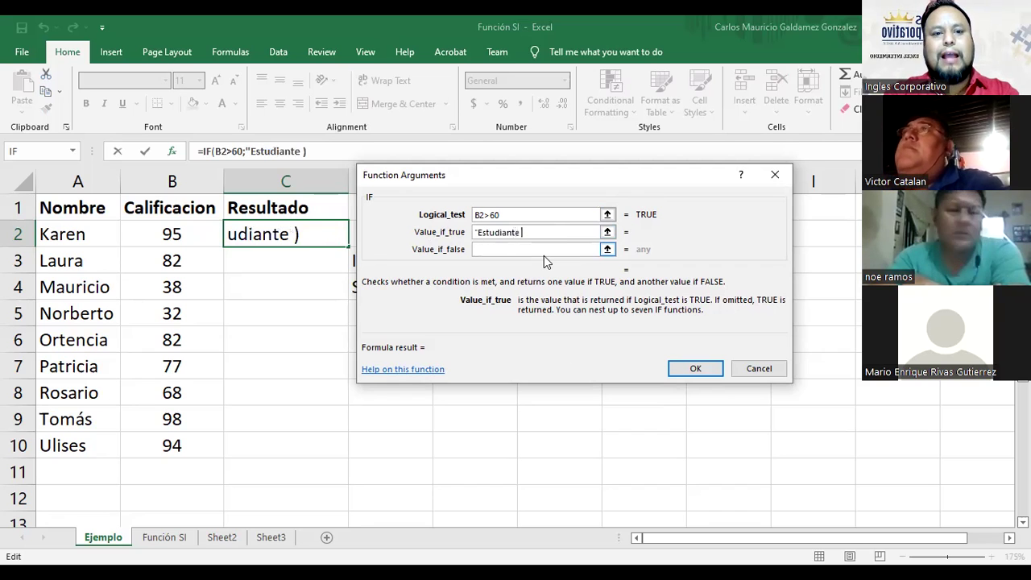
type("Aprobado")
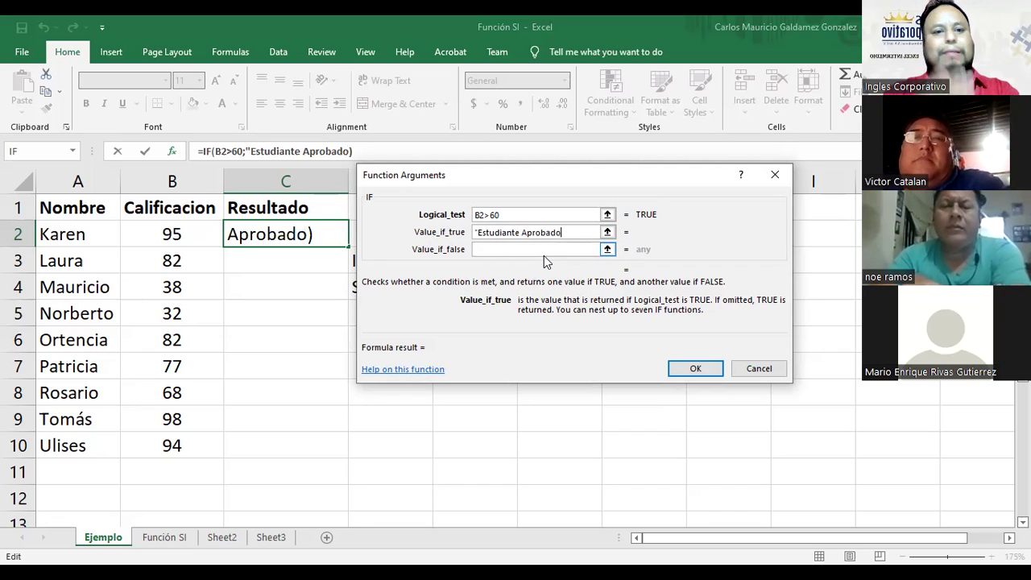
type("\"")
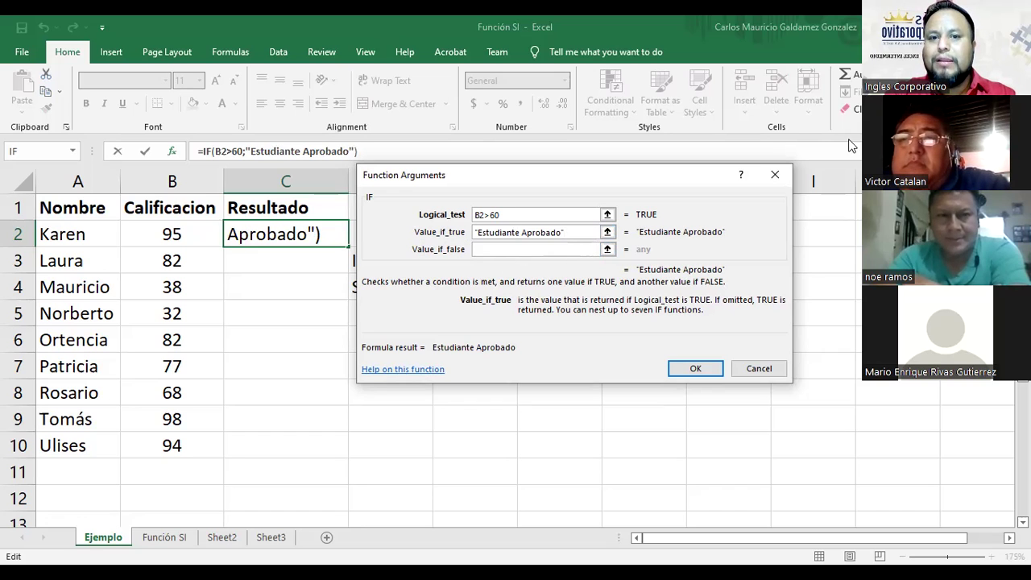
- Remove the opening quotation mark from the value-if-true text
left_click_drag(574, 234, 443, 239)
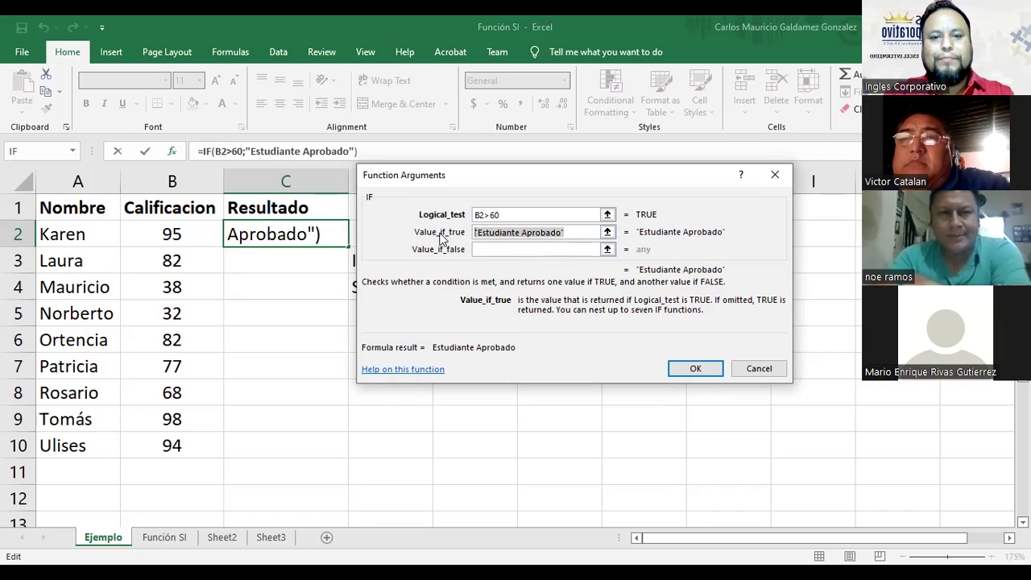
left_click(476, 232)
key("Delete")
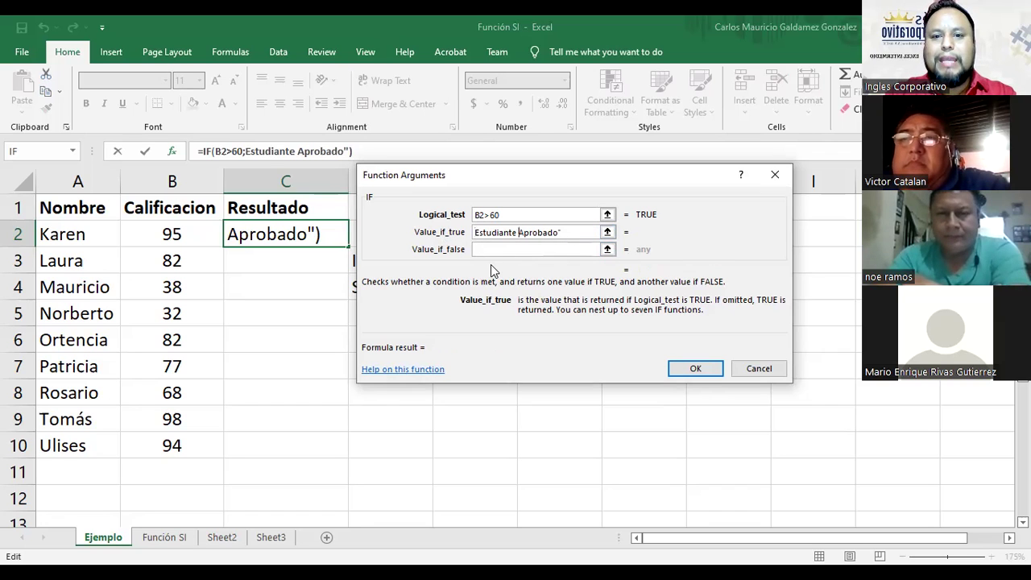
key("ctrl+Right")
key("ctrl+Page_Down")
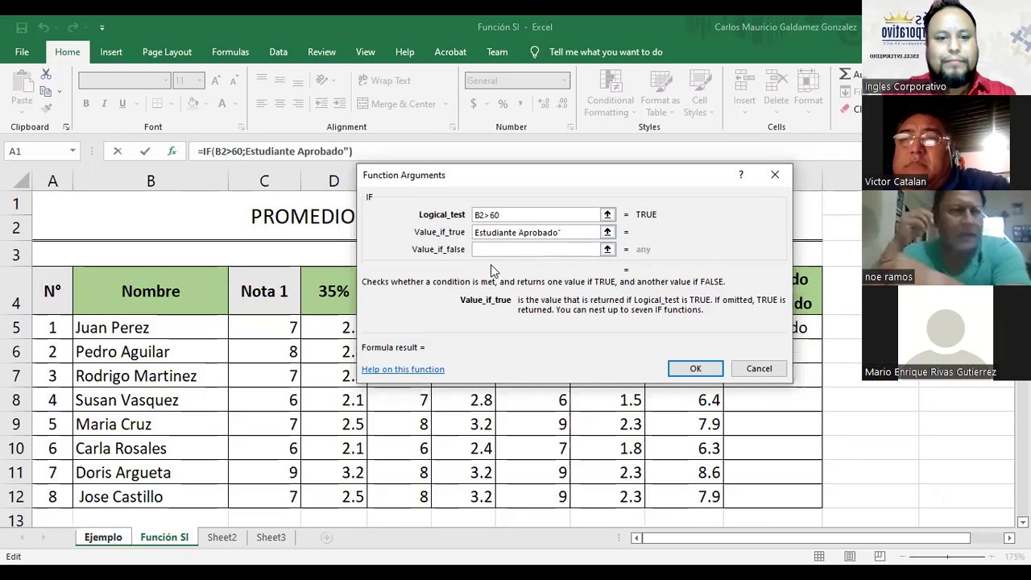
left_click(124, 545)
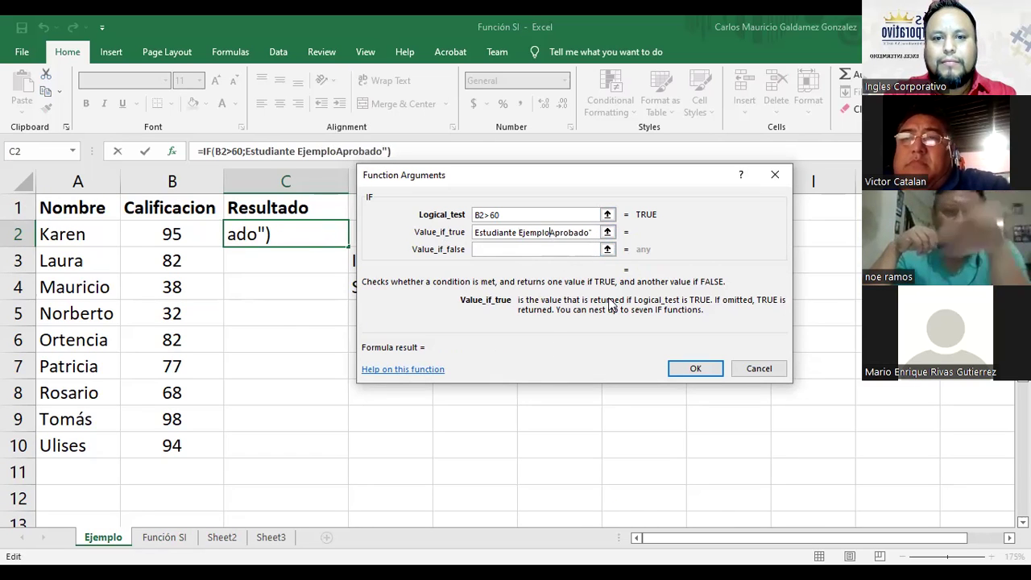
key("BackSpace")
key("BackSpace")
key("BackSpace")
key("BackSpace")
key("BackSpace")
key("BackSpace")
key("BackSpace")
key("BackSpace")
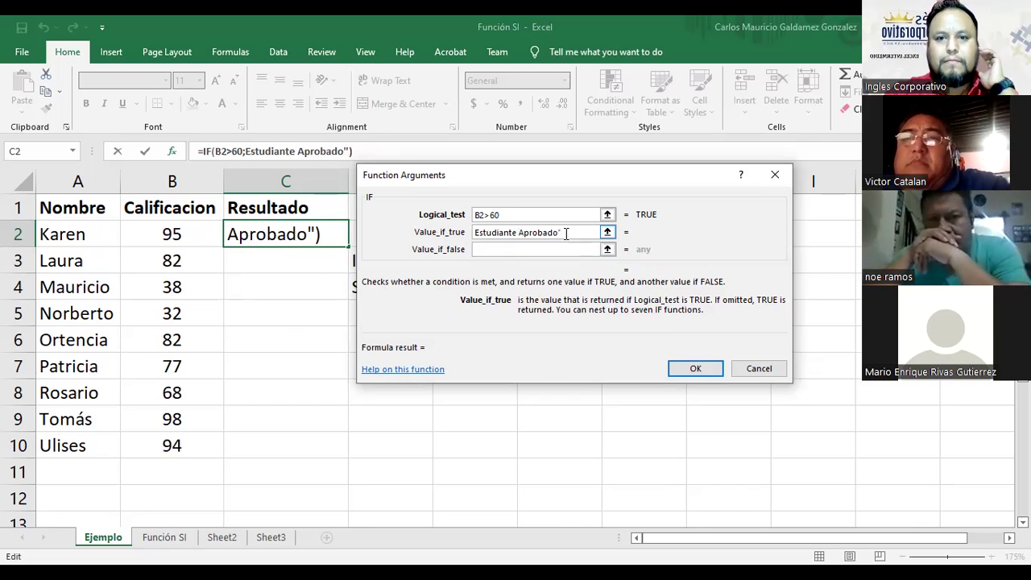
- Remove the closing quotation mark from the value-if-true text and enclose Estudiante Aprobado in quotation marks again
key("BackSpace")
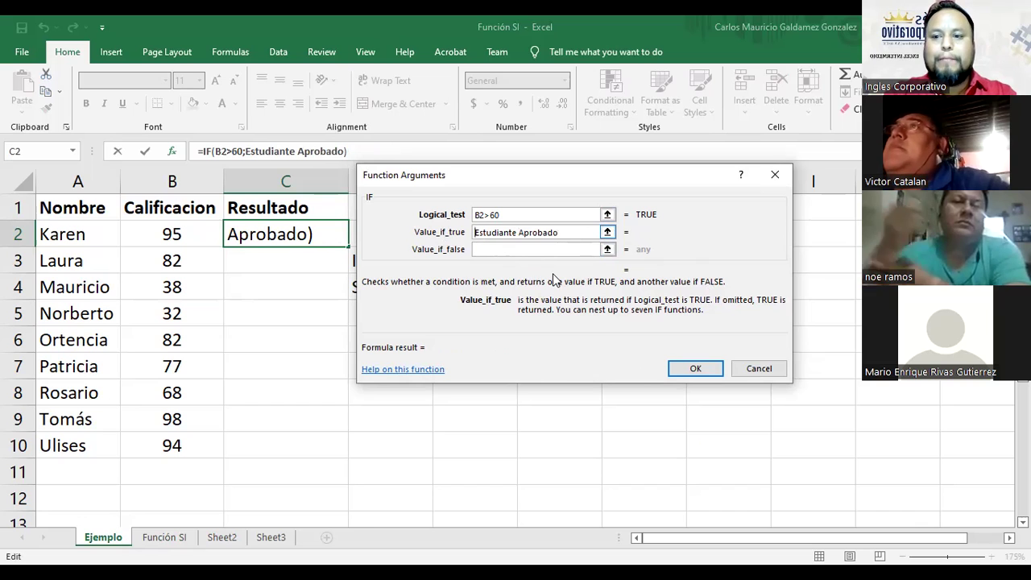
type("\"")
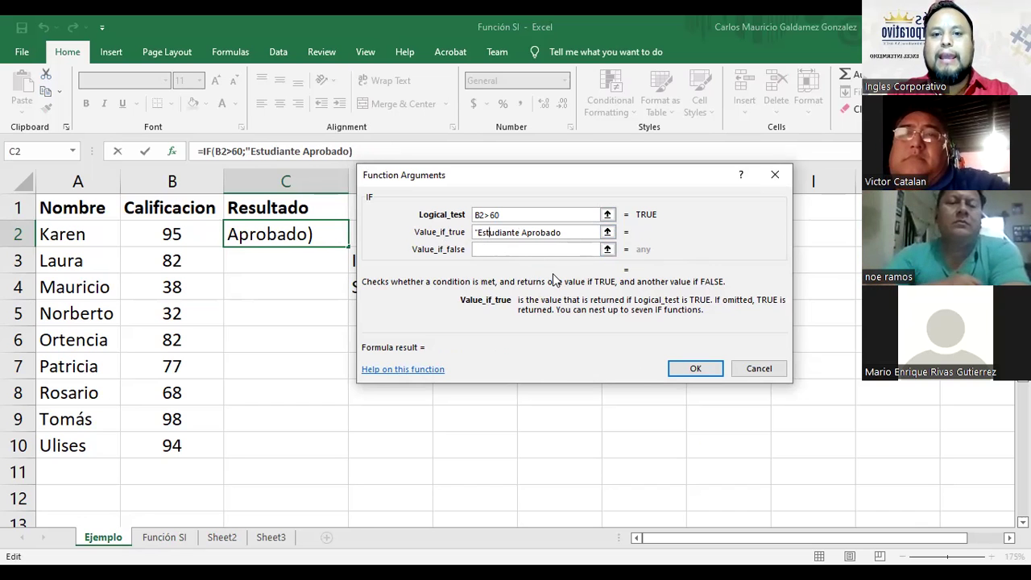
type("\"")
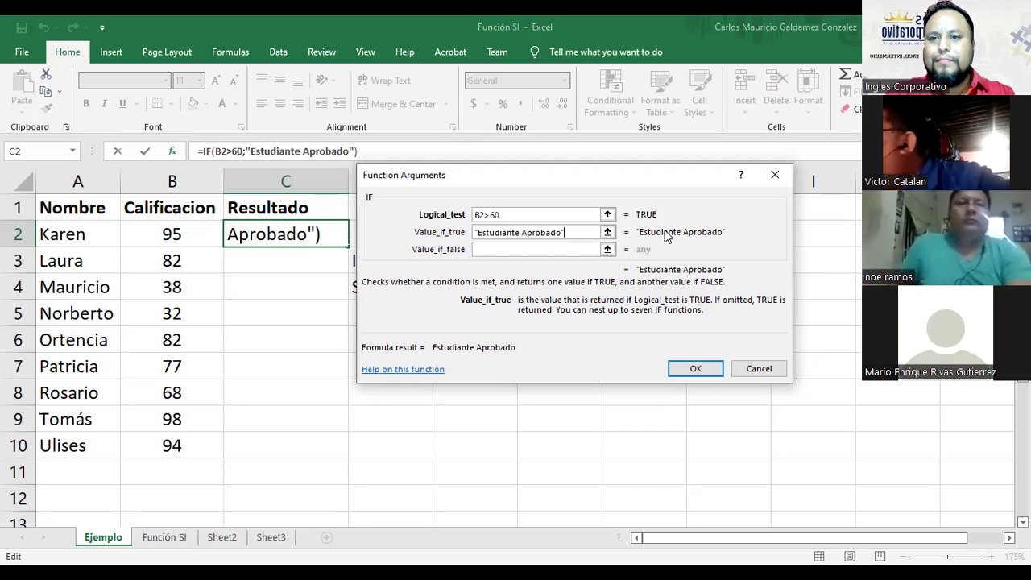
- Set the IF function's value if false to "Estudiante Reprobado" and enter the formula in C2
left_click(520, 250)
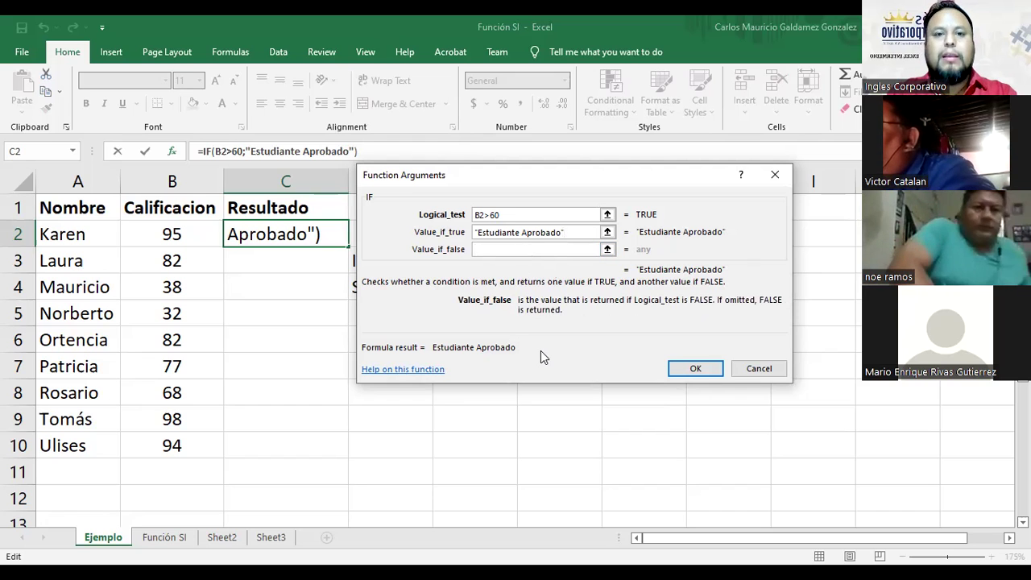
type("\"")
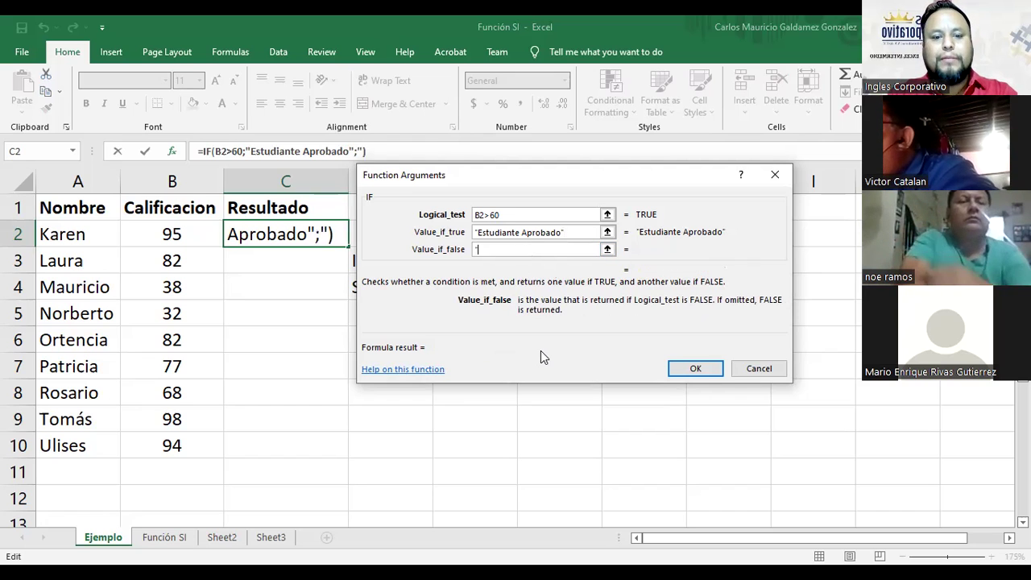
type("Estudiant")
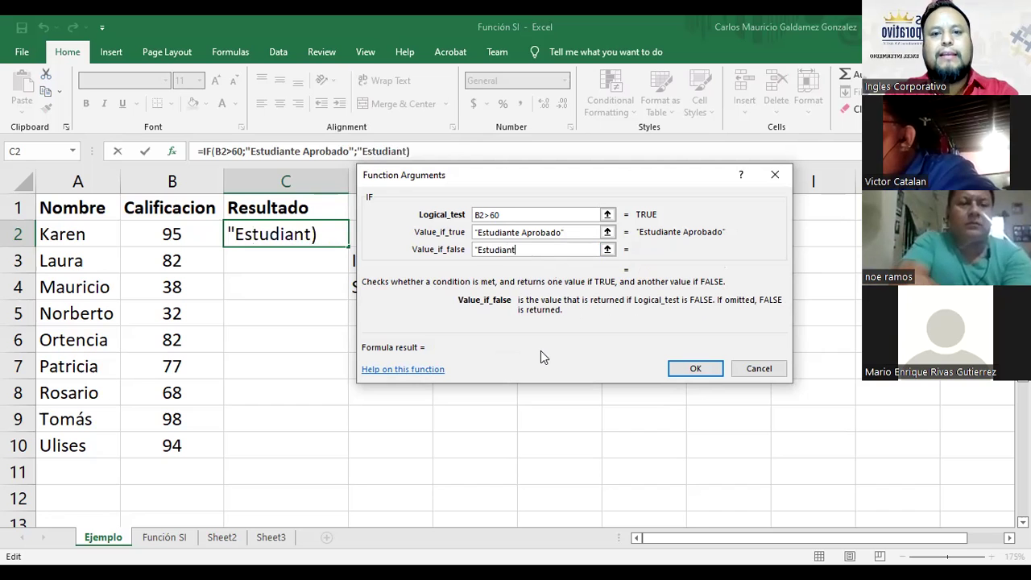
type("e Reprobadop")
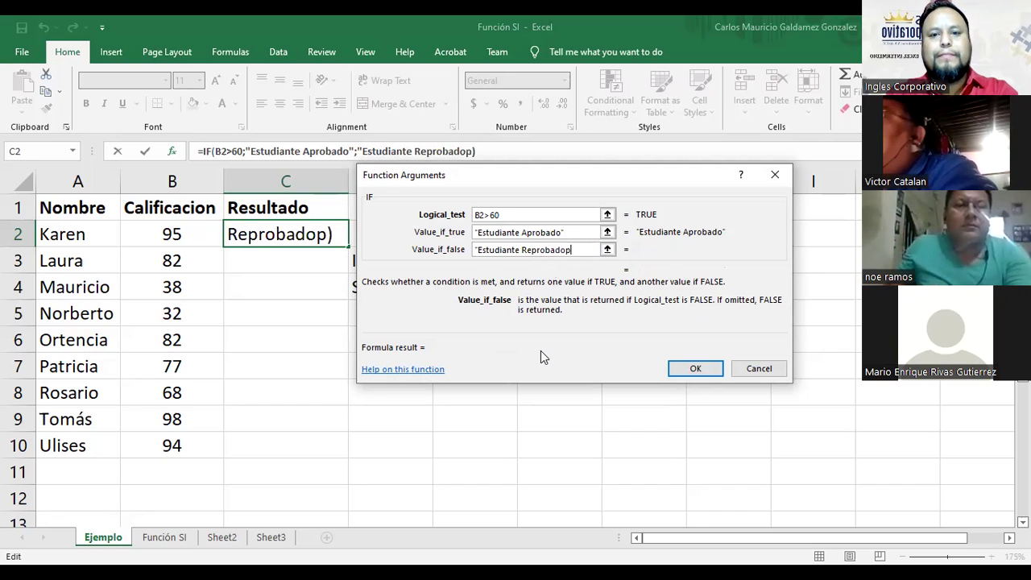
key("BackSpace")
type("\"")
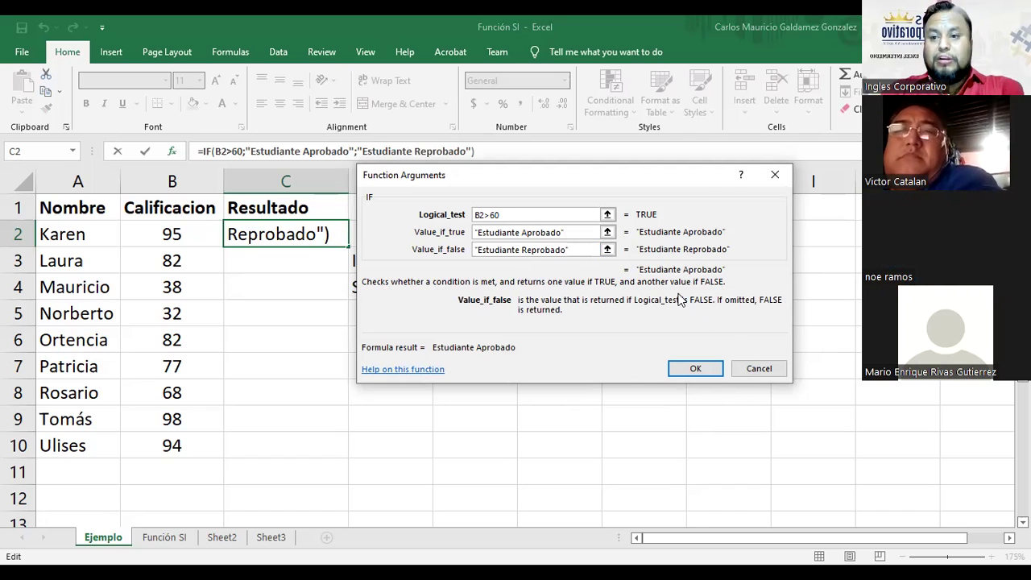
left_click(694, 368)
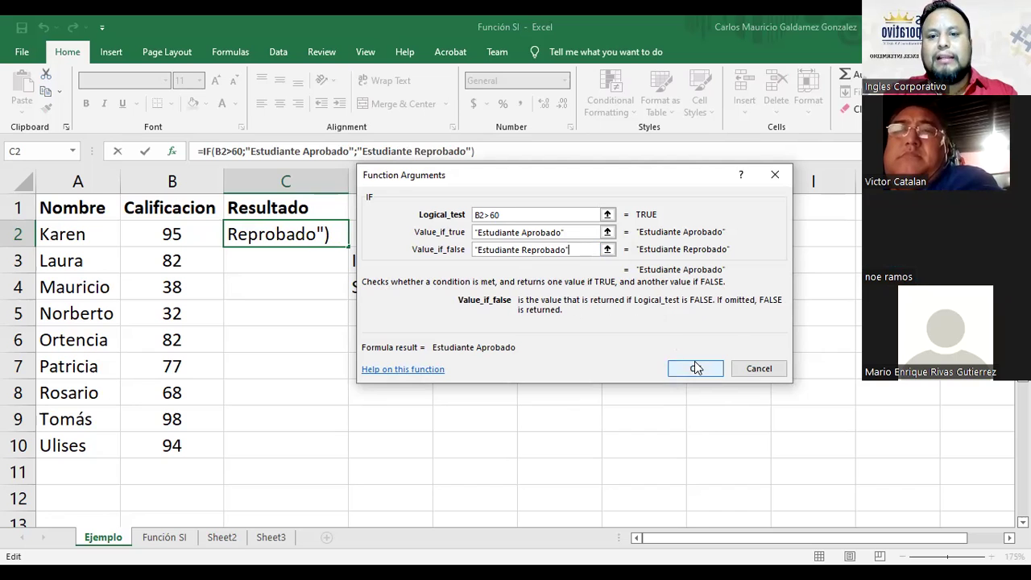
- Fill the C2 formula down to C10 and fit column C's width to its text
left_click_drag(349, 178, 413, 179)
double_click(409, 180)
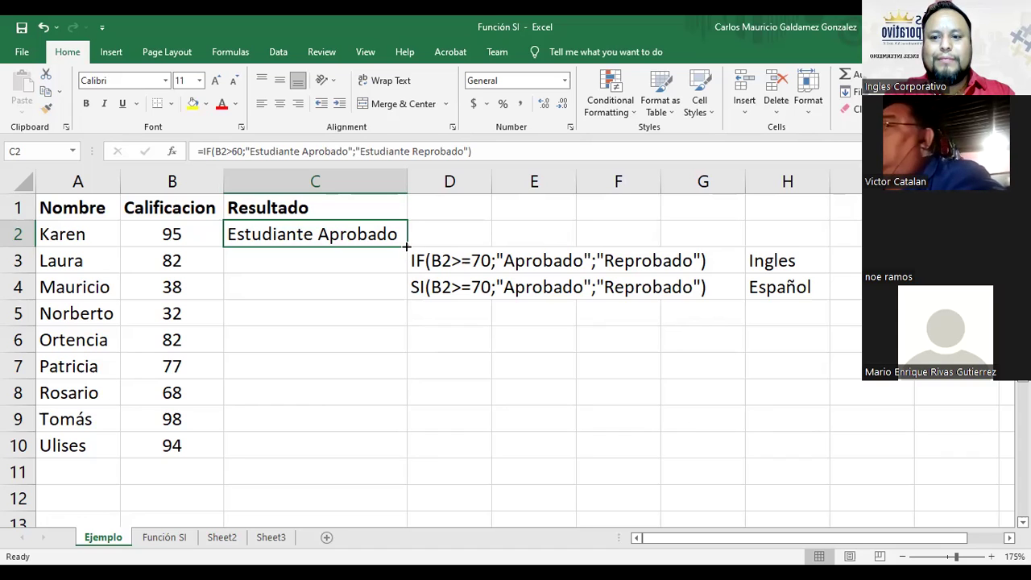
left_click_drag(407, 245, 401, 451)
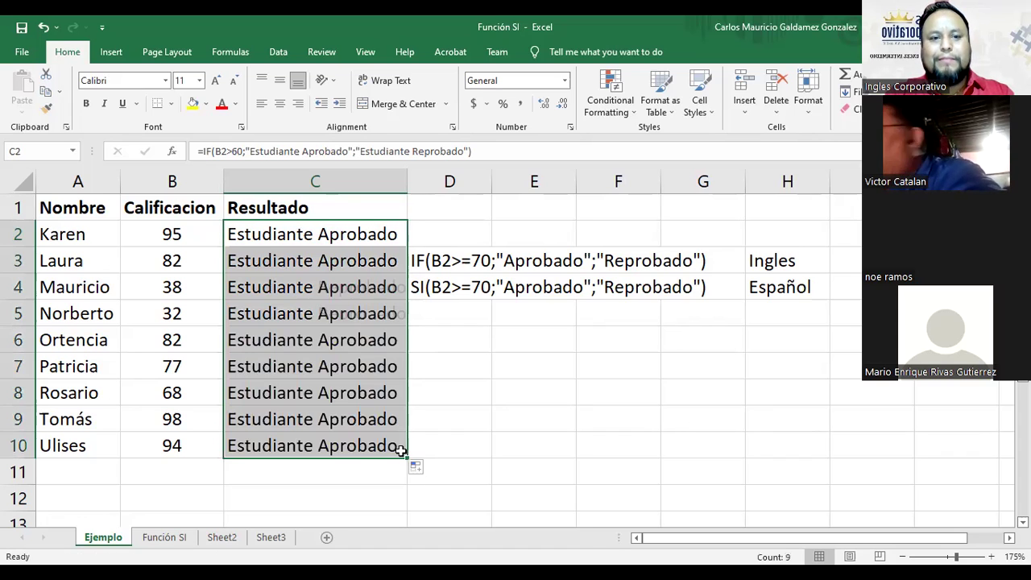
double_click(406, 182)
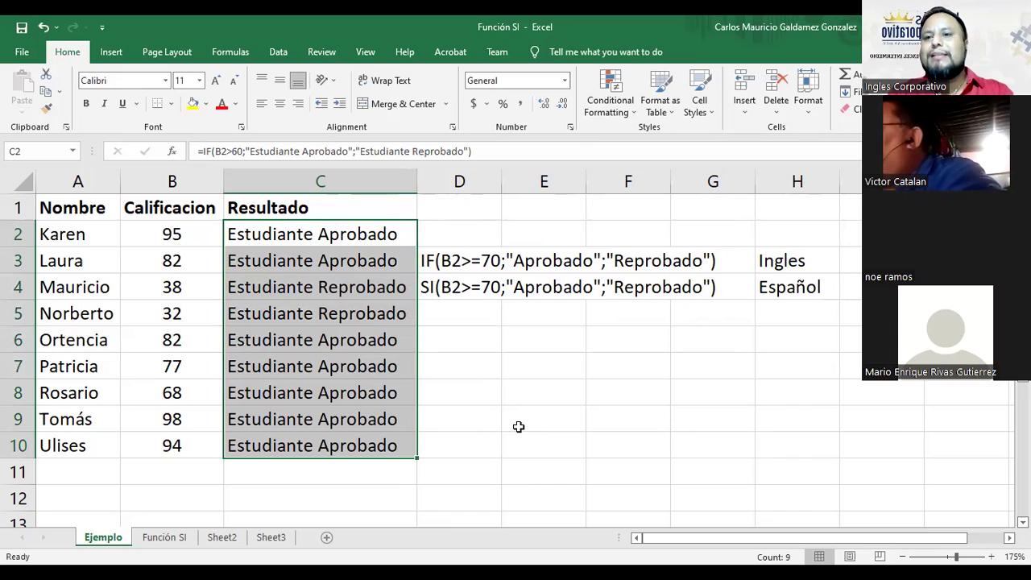
- Review the IF function's arguments for the formula in C2 and close them without changes
left_click(259, 229)
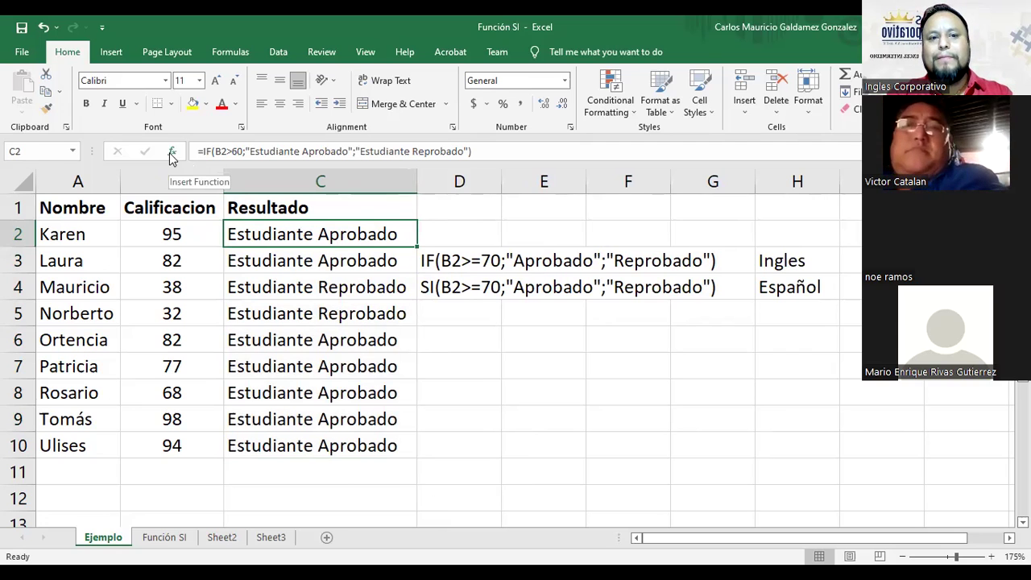
left_click(172, 153)
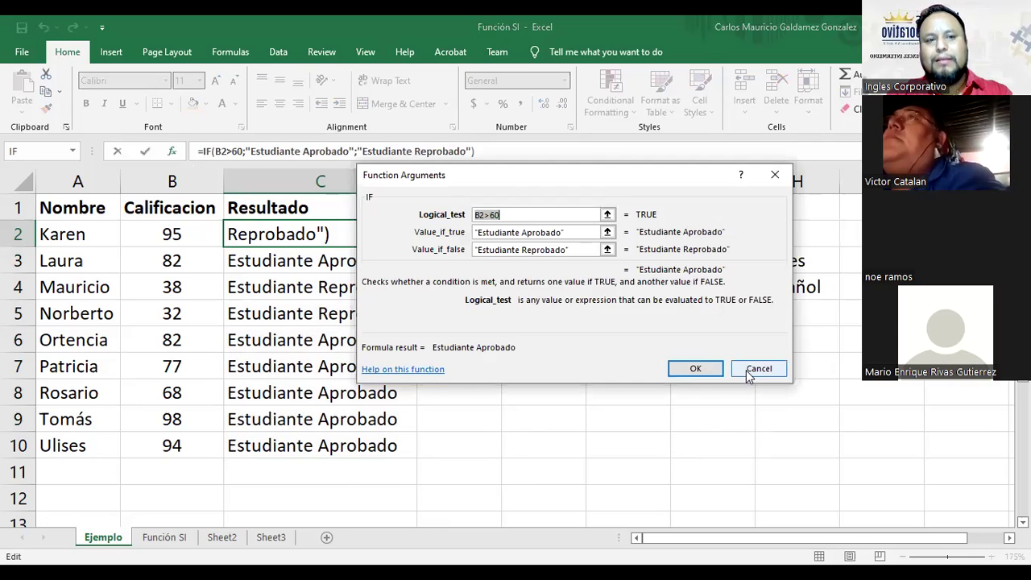
left_click(747, 370)
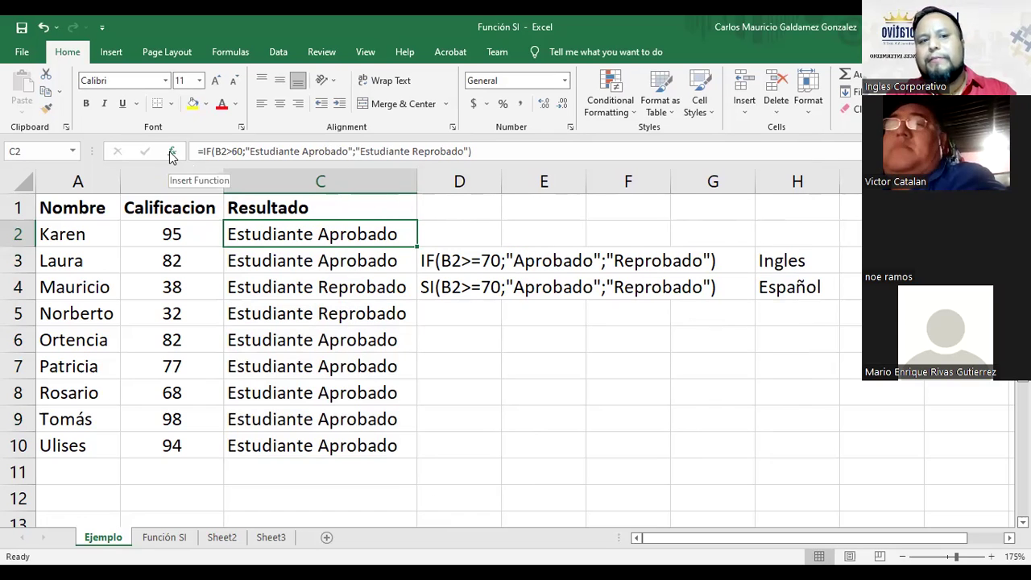
left_click(111, 52)
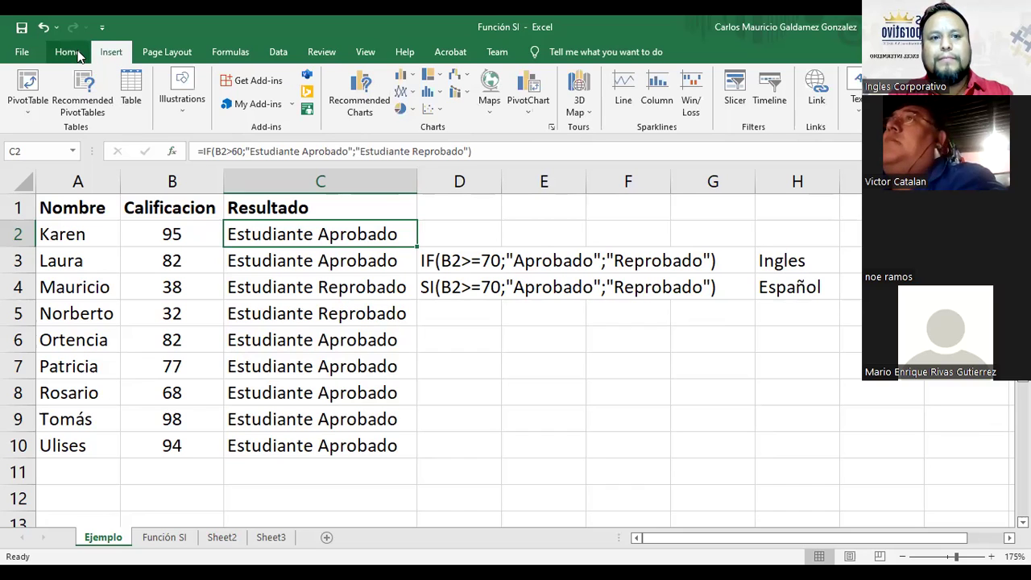
left_click(68, 51)
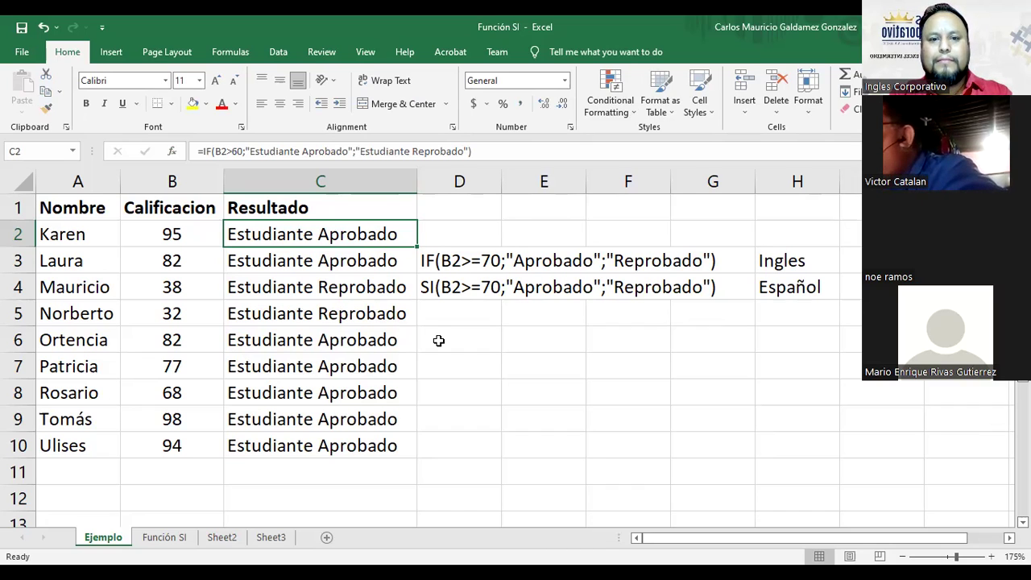
left_click(434, 315)
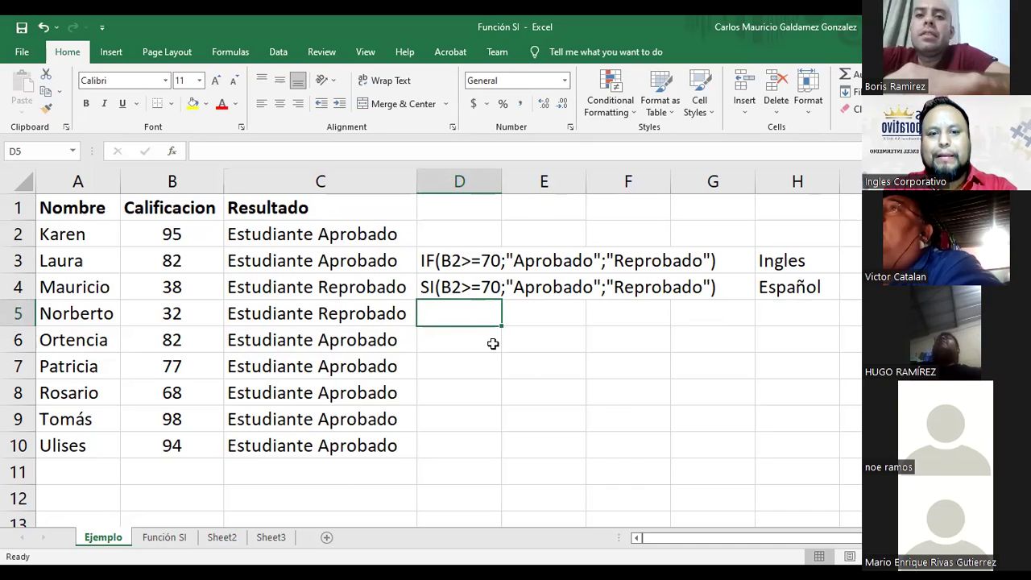
key("Up")
key("Up")
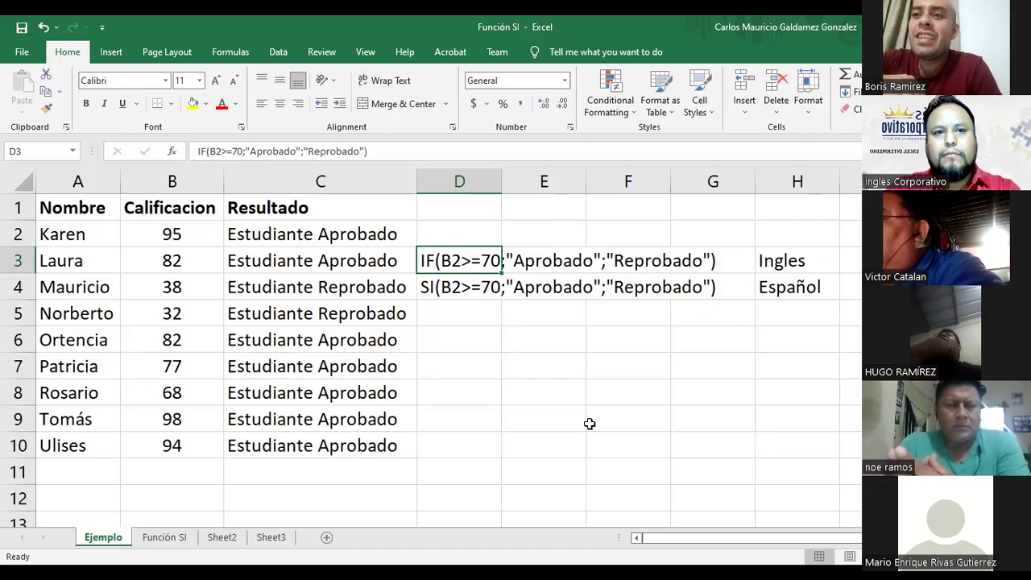
- Look at the general Excel options and close them without changes
left_click(17, 52)
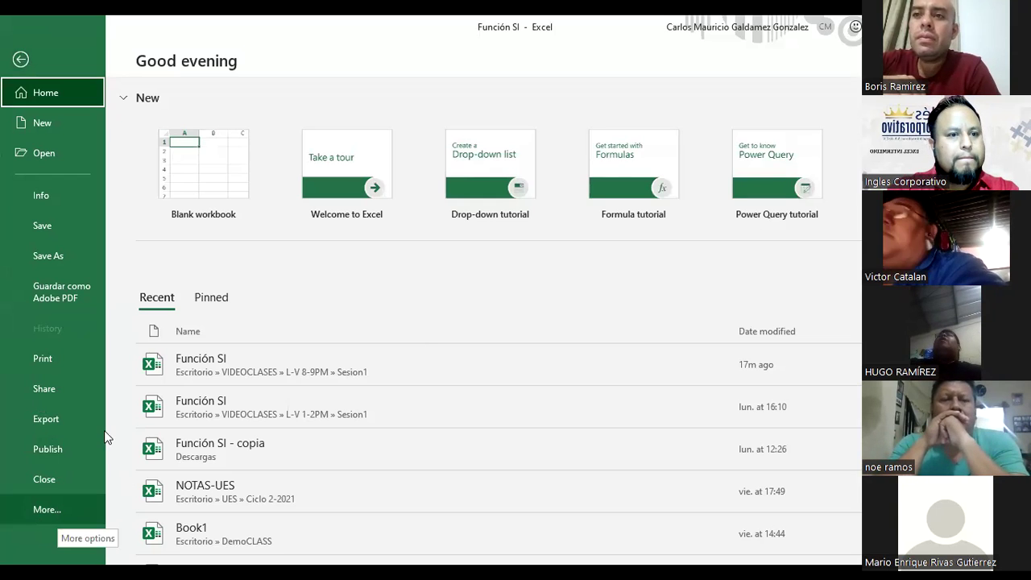
left_click(20, 61)
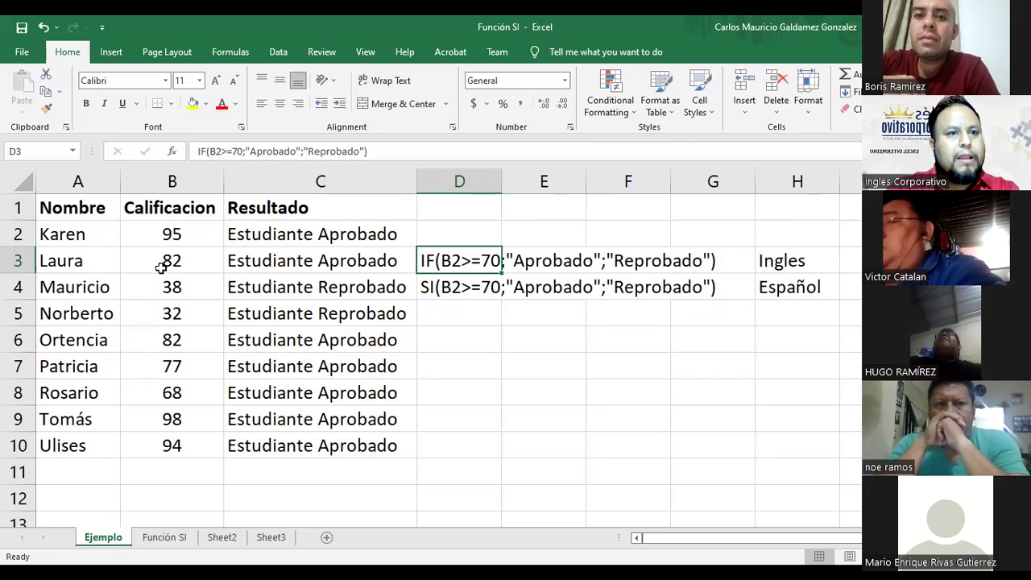
left_click(76, 235)
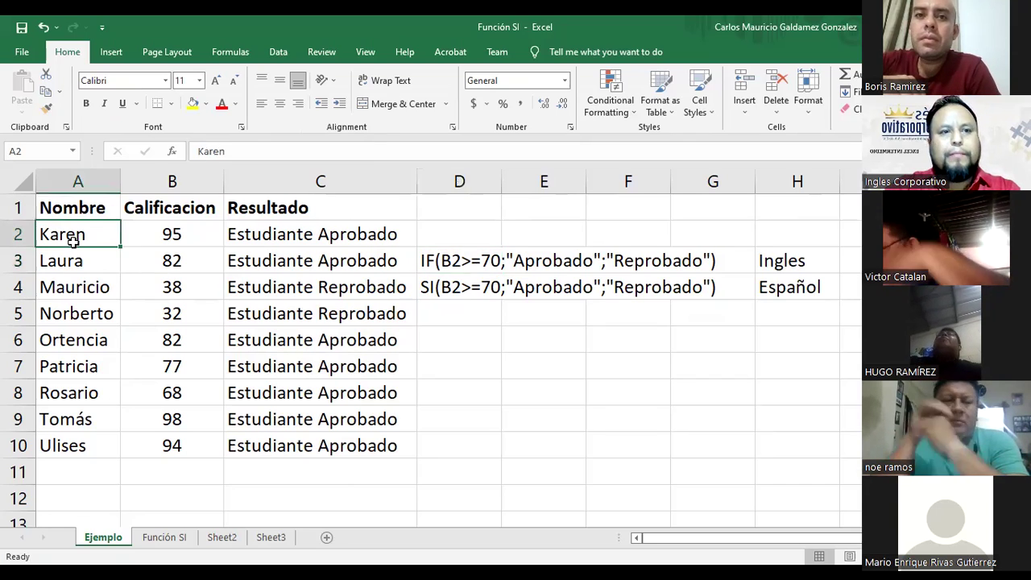
left_click(21, 53)
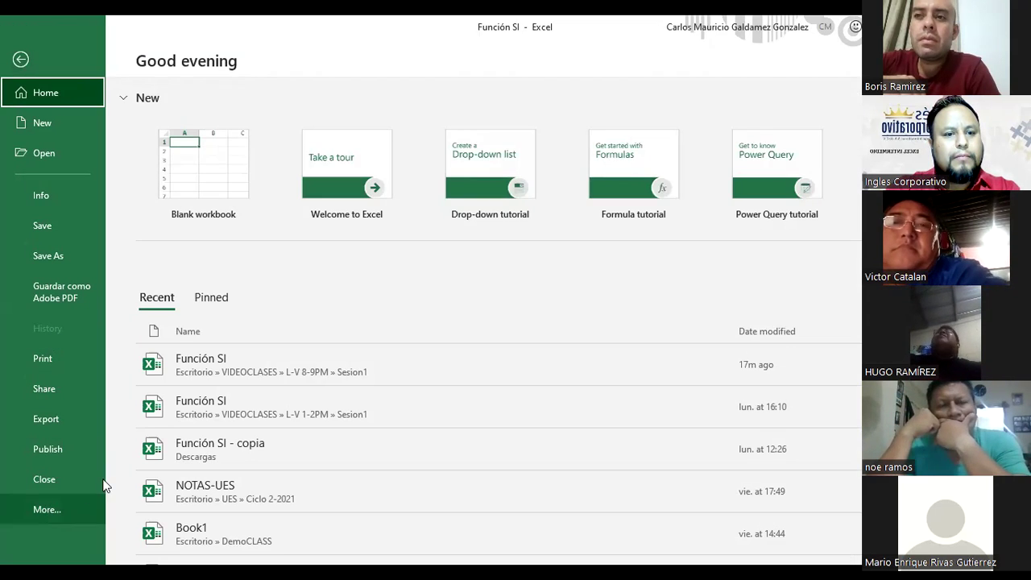
left_click(48, 510)
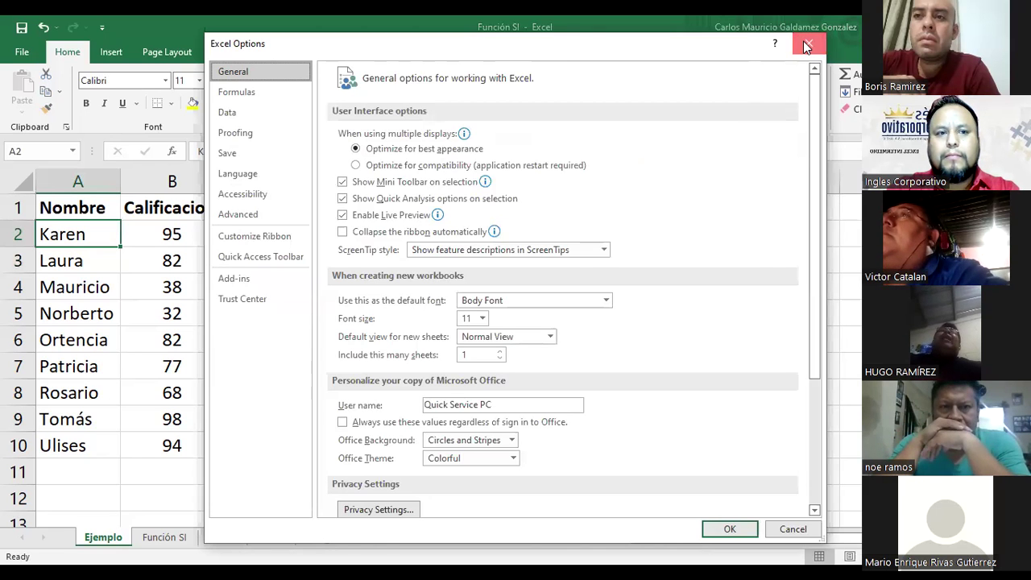
left_click(803, 41)
- Check the installed Office edition and version on the account page and return to the worksheet
left_click(22, 51)
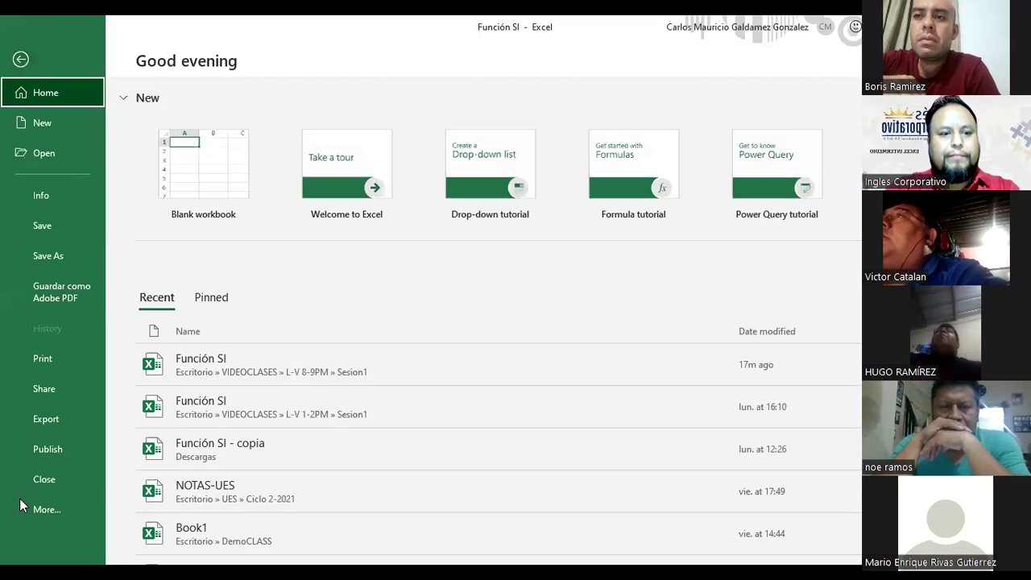
left_click(41, 504)
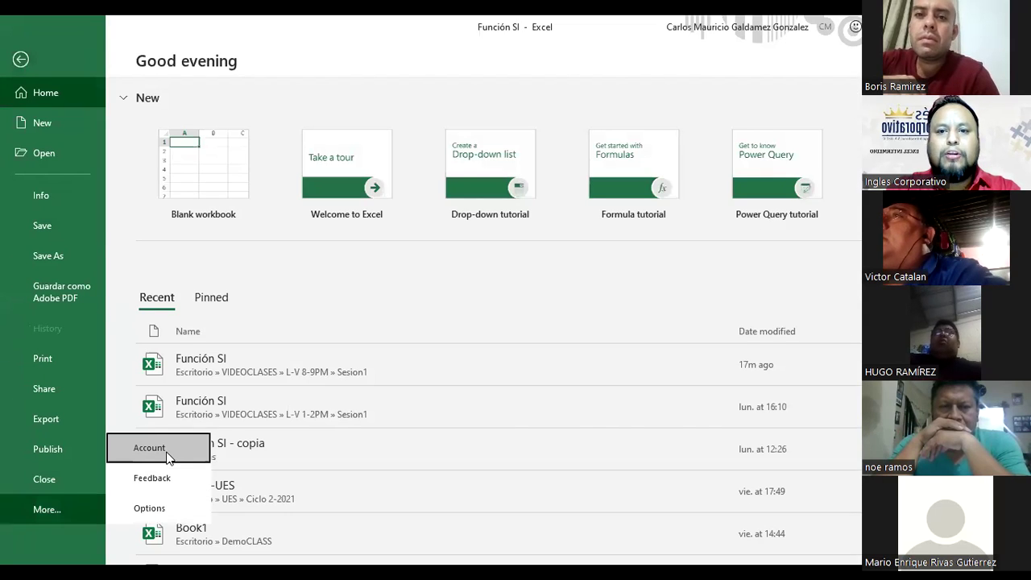
left_click(150, 447)
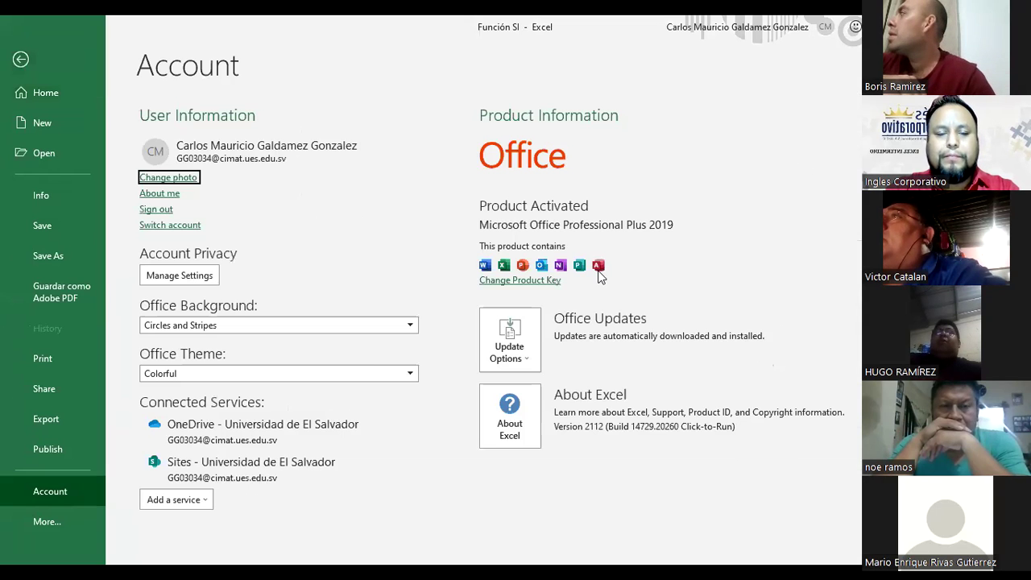
left_click(21, 62)
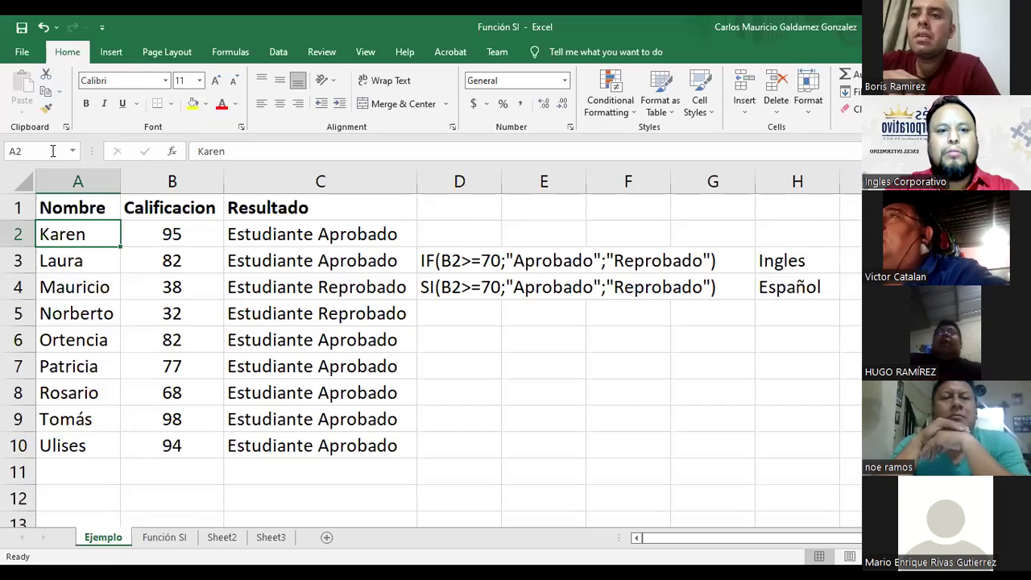
left_click(472, 313)
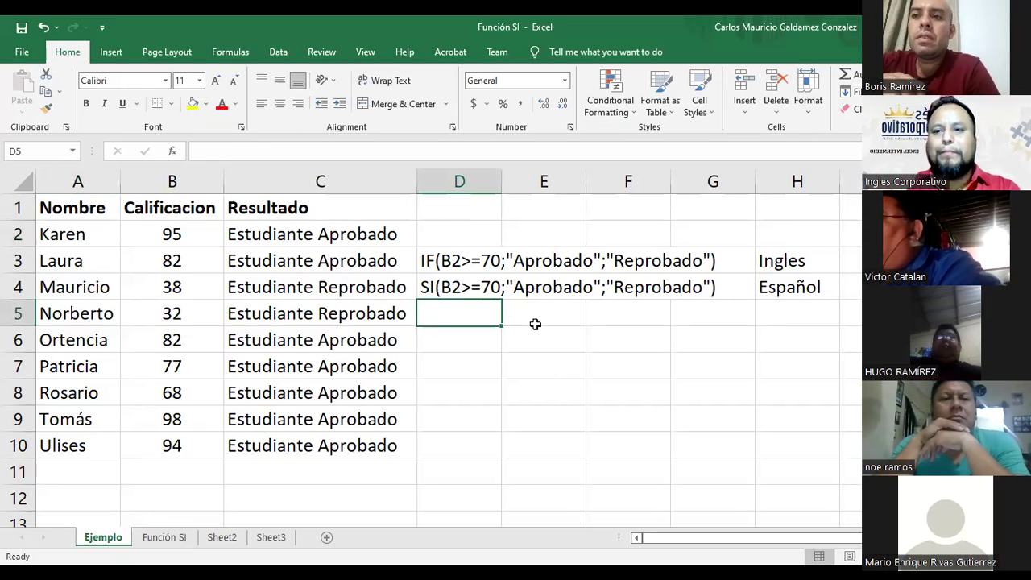
left_click(254, 236)
key("Delete")
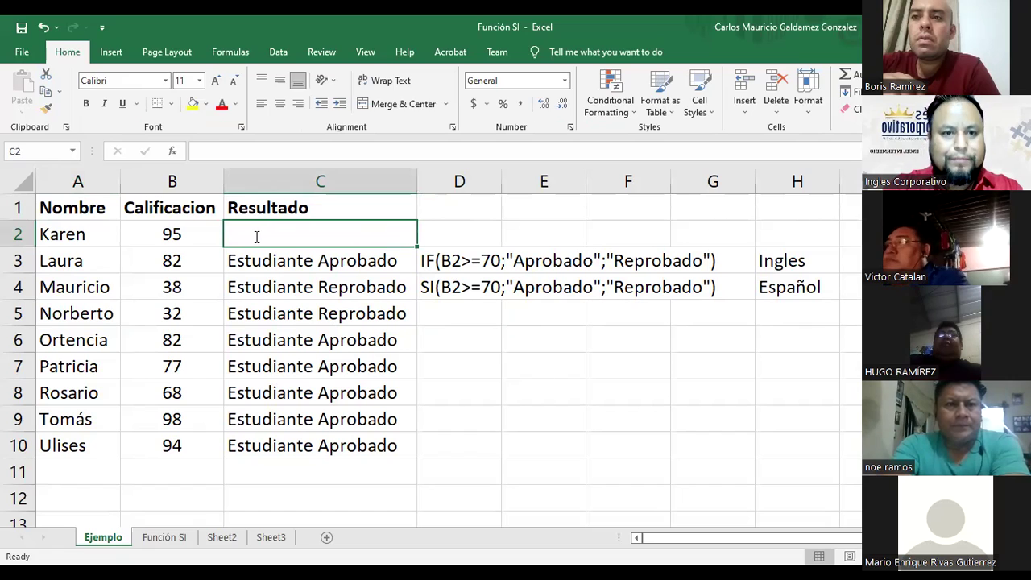
type("=")
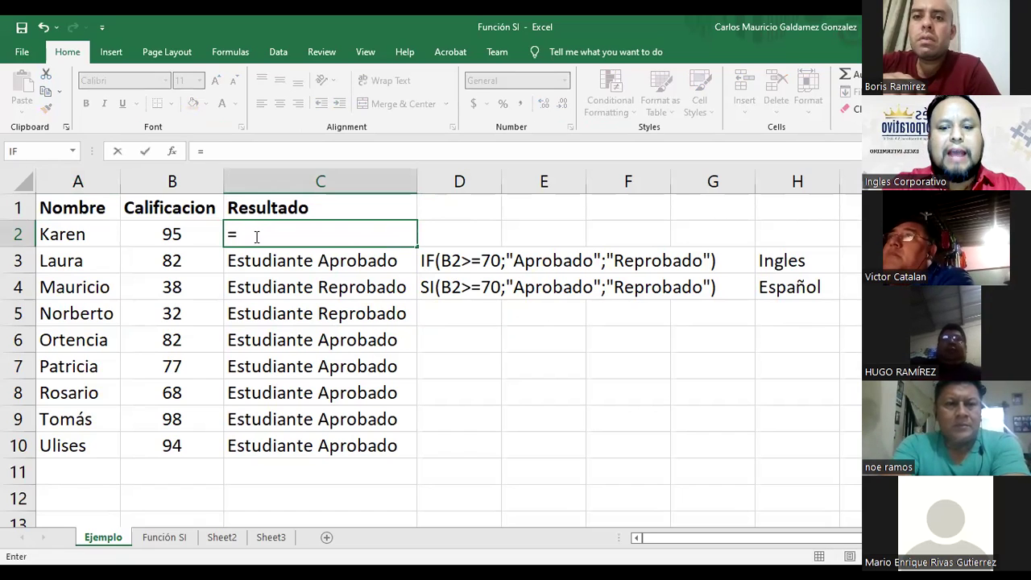
type("if(")
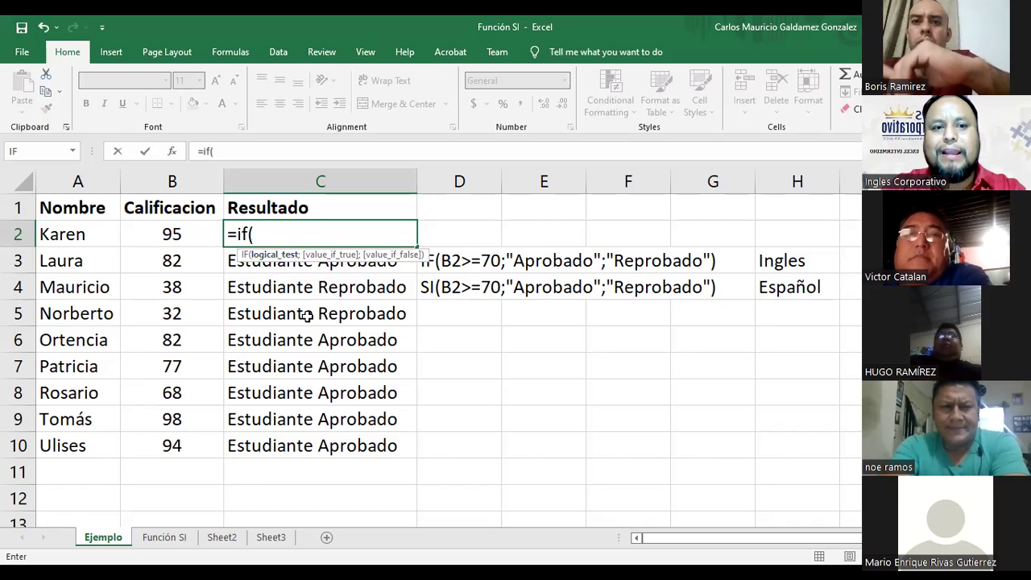
key("Escape")
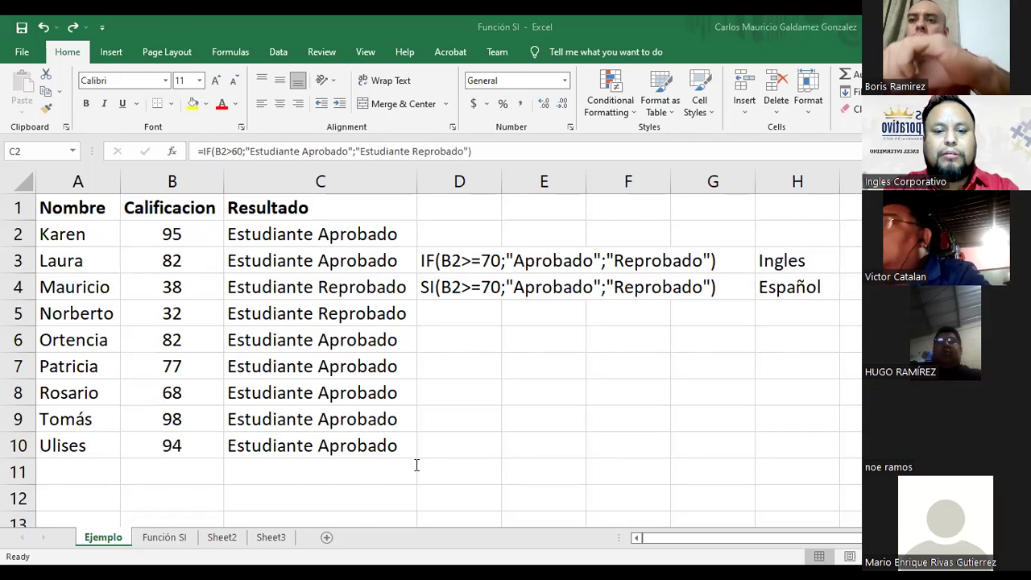
- Switch to the course website in the browser and review lesson 1.0 Objetivo de la lección, including its SI function example
key("alt+Tab")
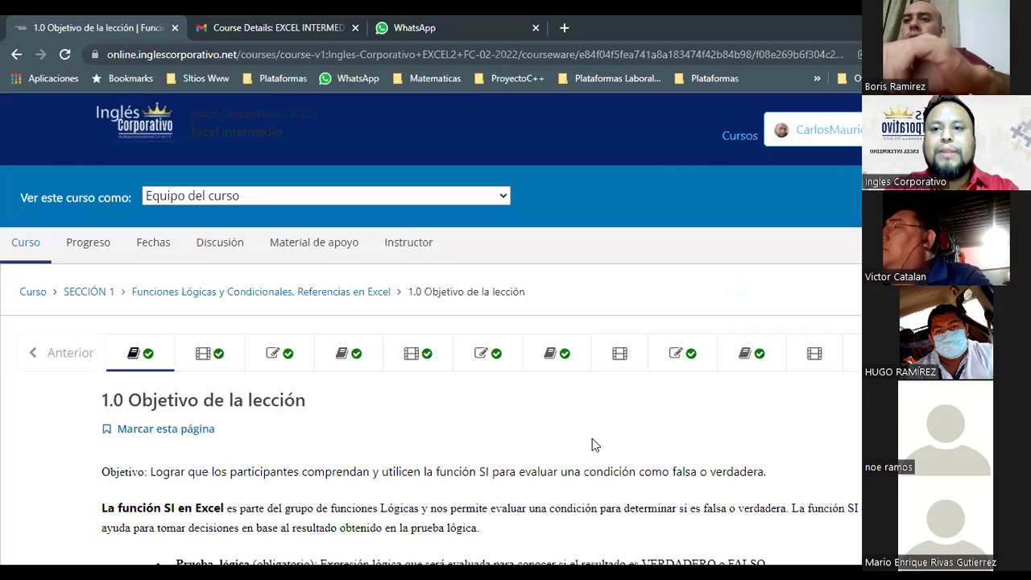
scroll(404, 251, "down", 3)
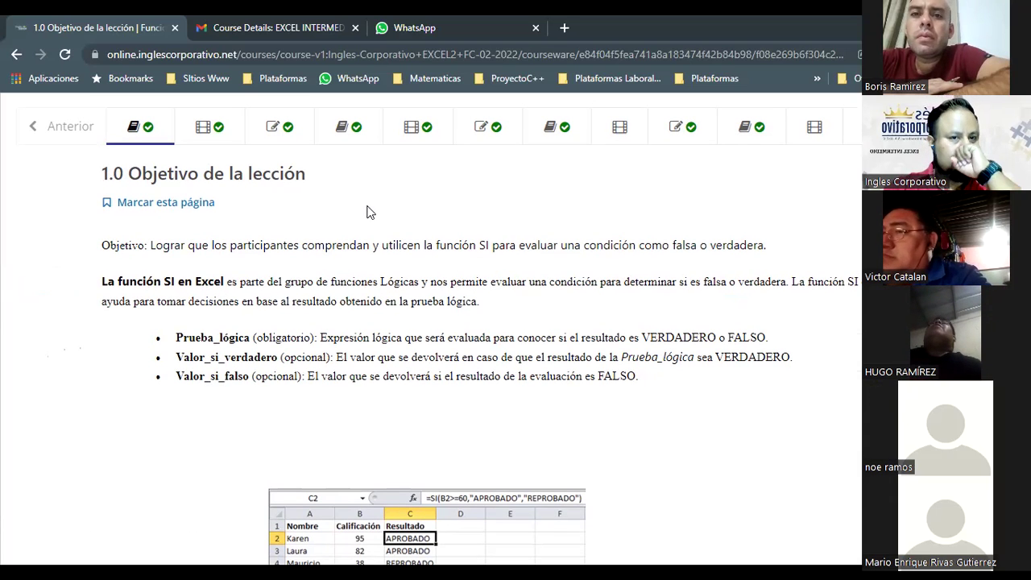
triple_click(322, 191)
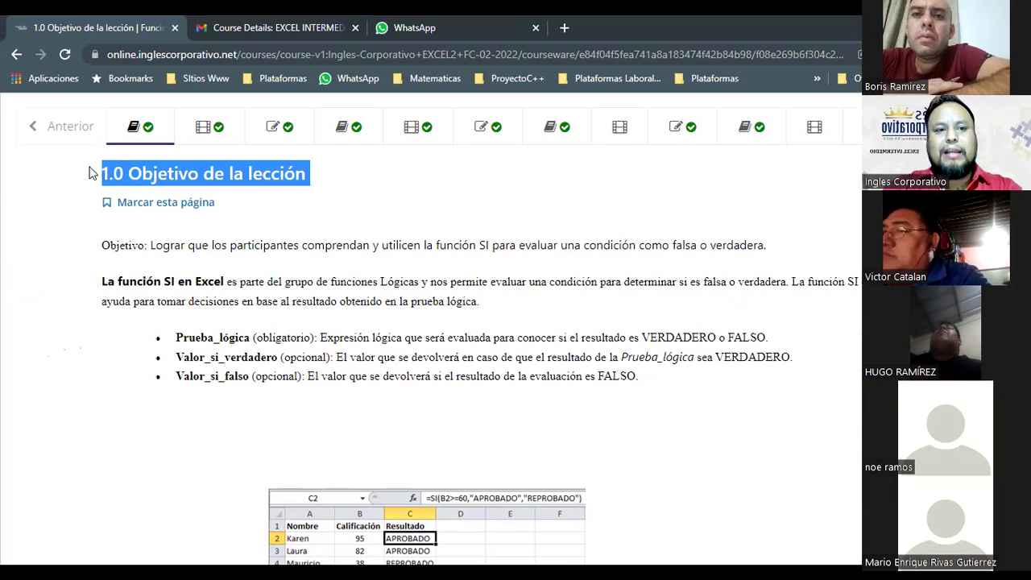
left_click(319, 225)
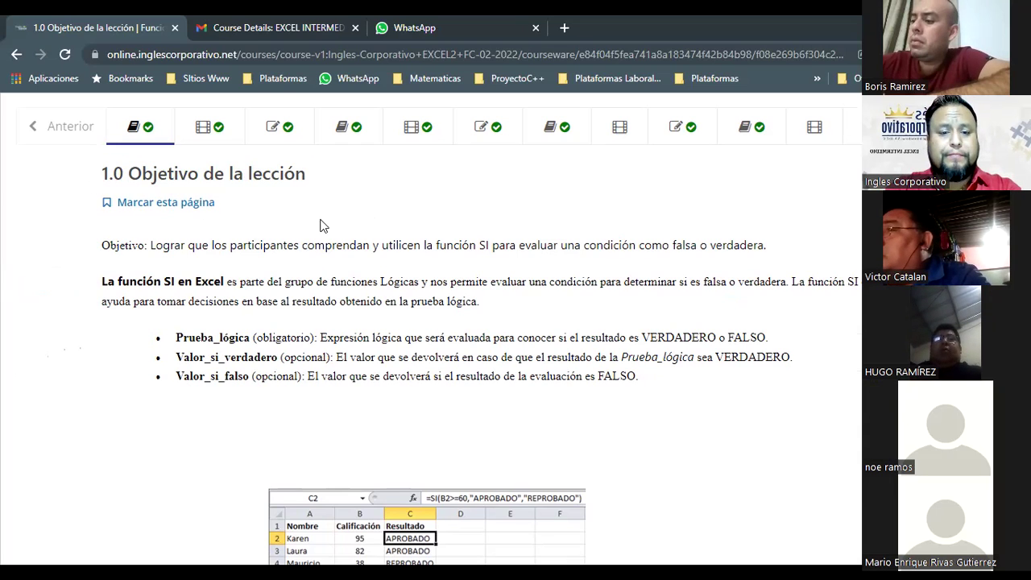
scroll(320, 225, "down", 3)
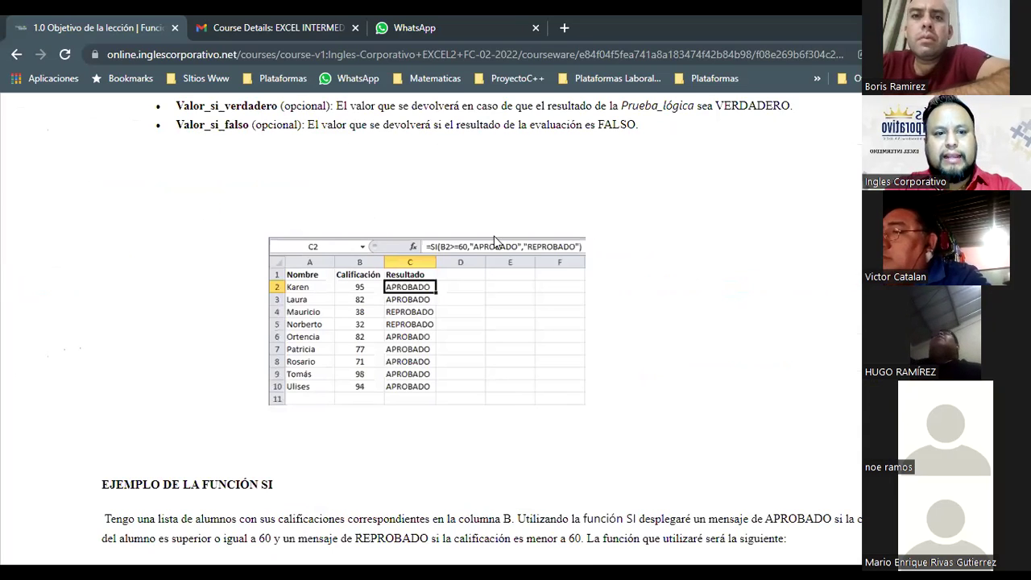
scroll(476, 239, "down", 2)
scroll(414, 302, "down", 3)
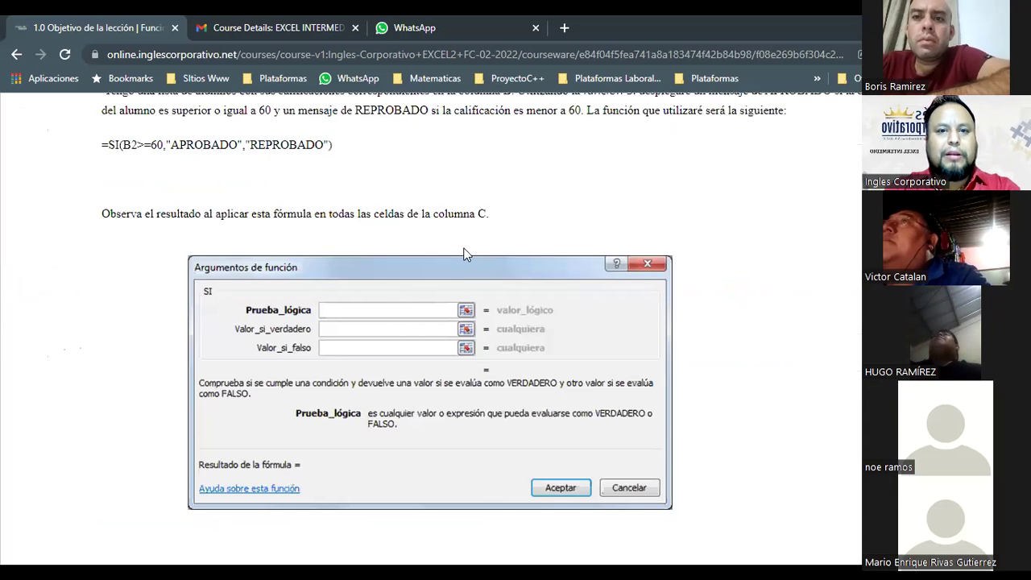
scroll(464, 255, "up", 3)
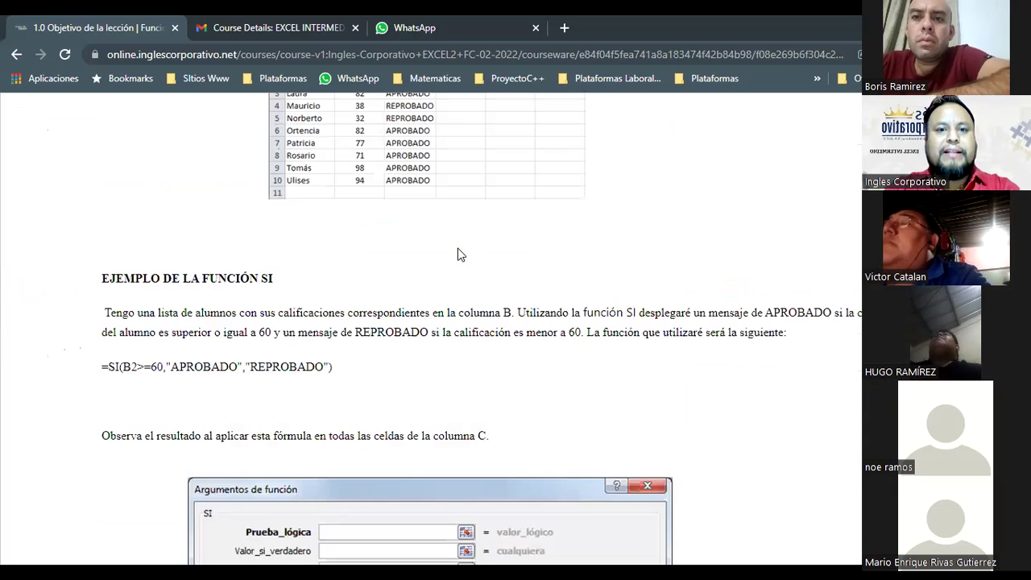
scroll(224, 203, "up", 10)
- Open lesson 1.1 Función SI (Función lógica verdadero o falso) and find the Función SI practice file link below its video
left_click(204, 205)
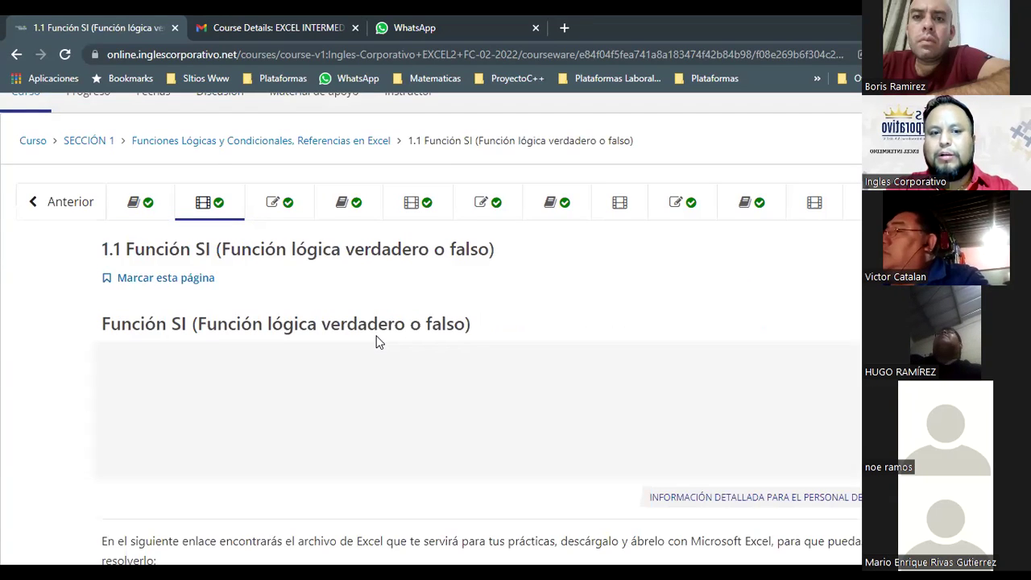
scroll(382, 343, "down", 1)
scroll(382, 343, "down", 1)
scroll(382, 344, "up", 1)
scroll(382, 344, "down", 1)
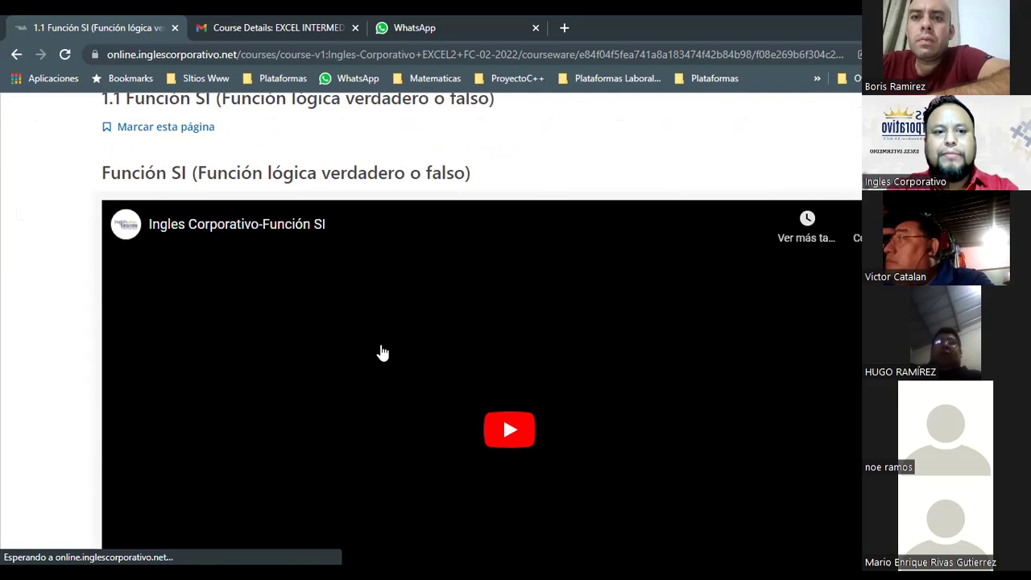
scroll(382, 352, "down", 1)
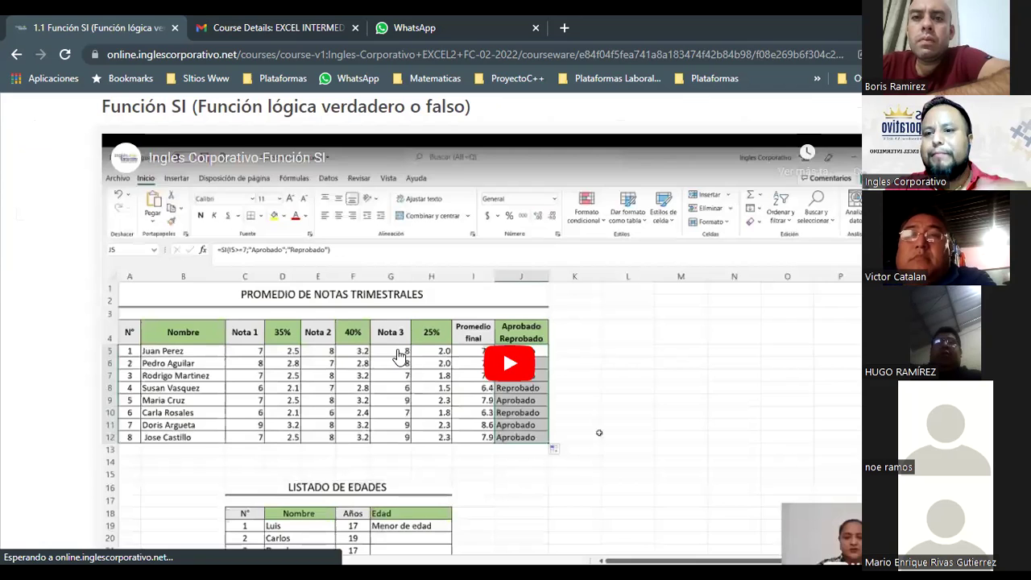
scroll(400, 356, "down", 1)
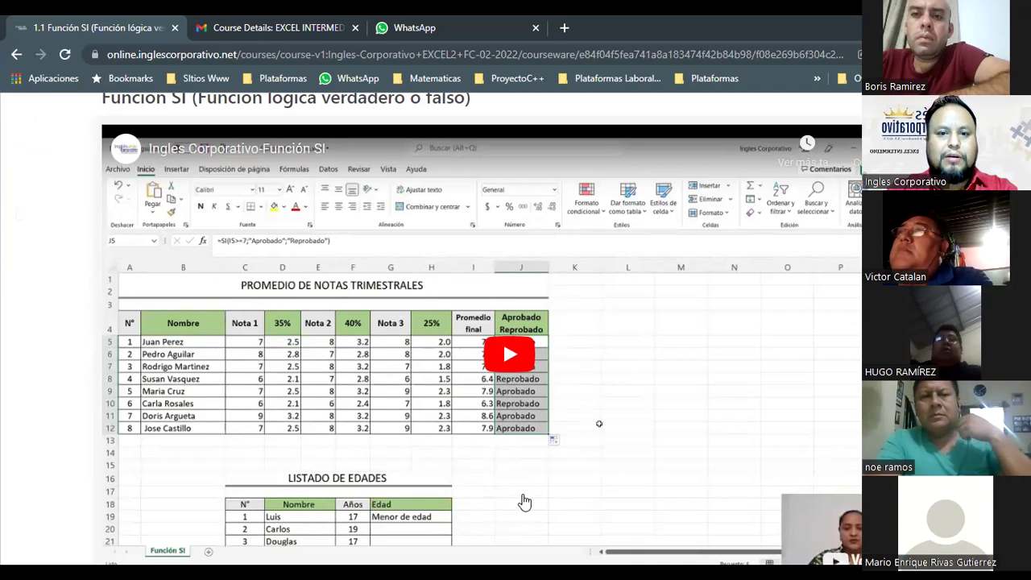
scroll(467, 531, "down", 1)
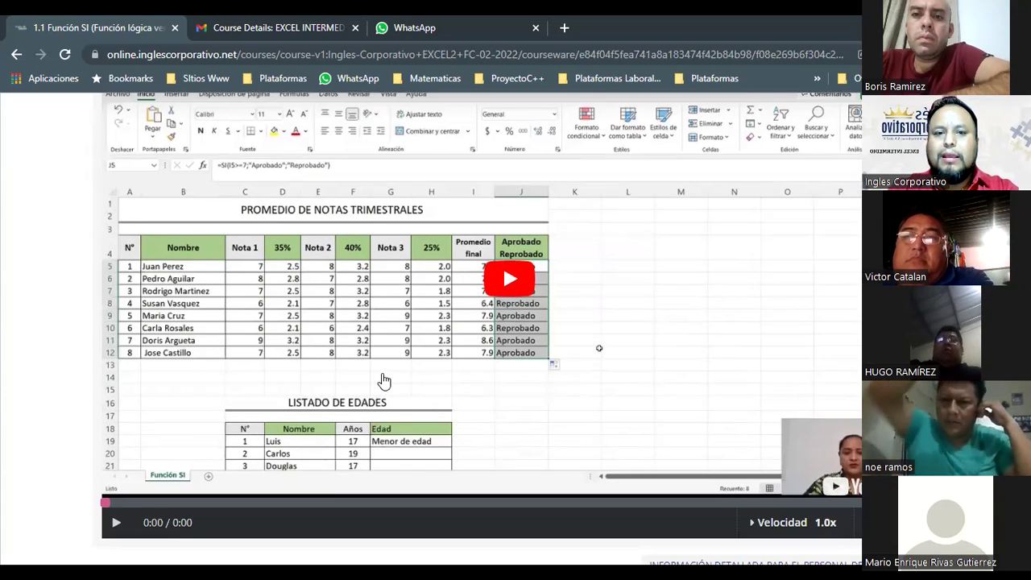
scroll(384, 380, "down", 3)
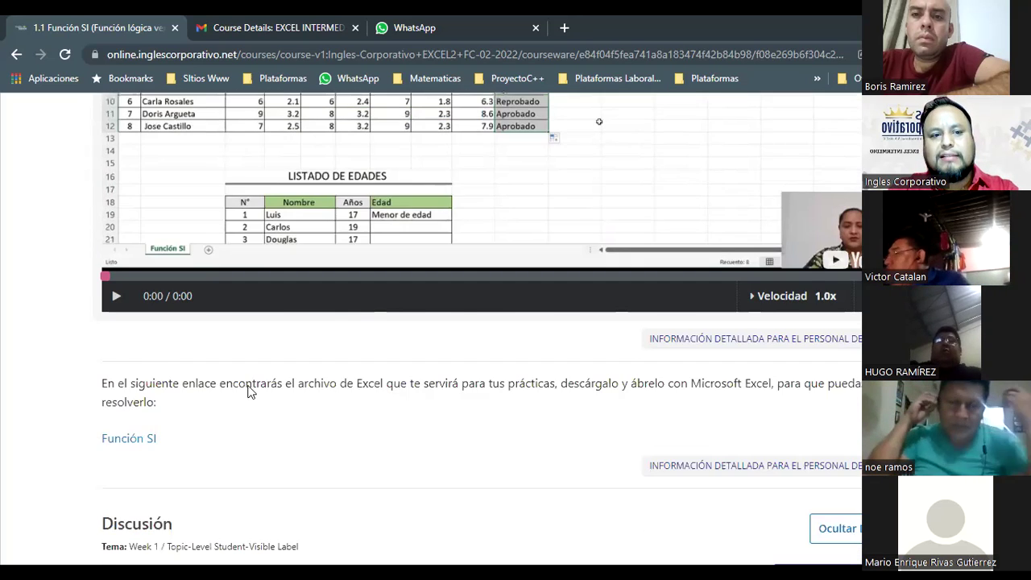
scroll(249, 392, "down", 1)
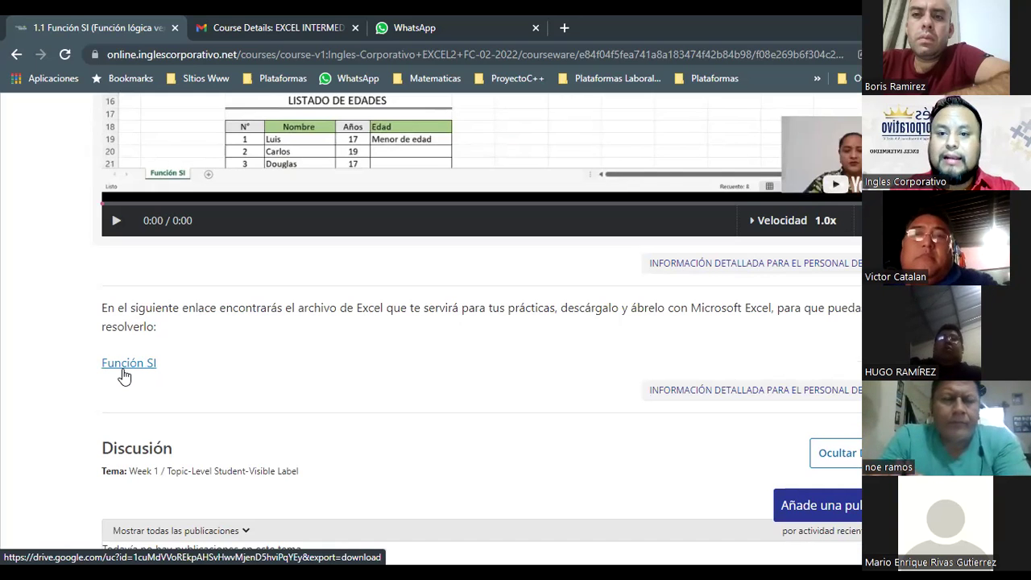
- Review the lesson 1.1 Función SI page, including its video preview and the practice file link below it
scroll(298, 390, "up", 3)
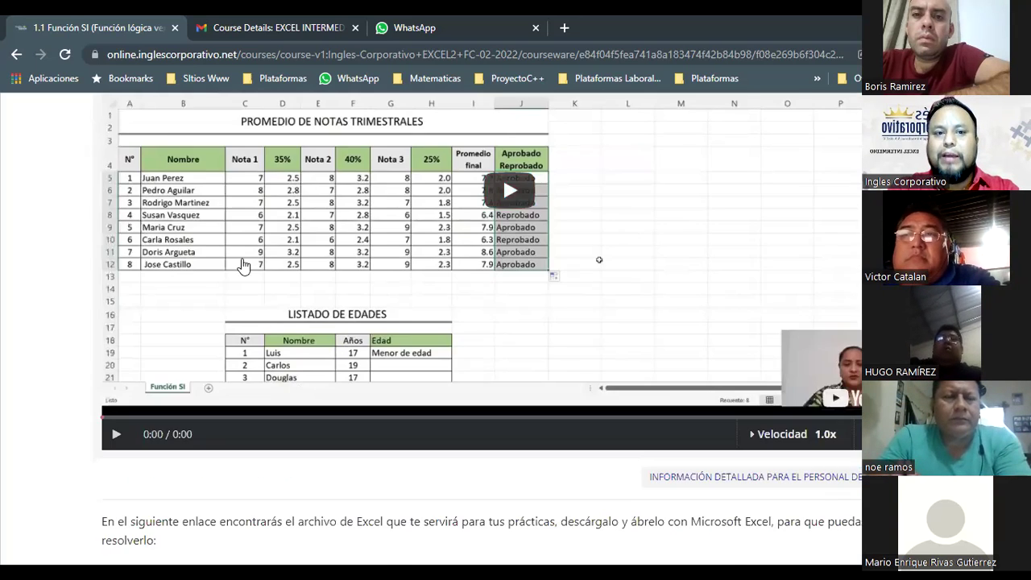
scroll(239, 260, "up", 1)
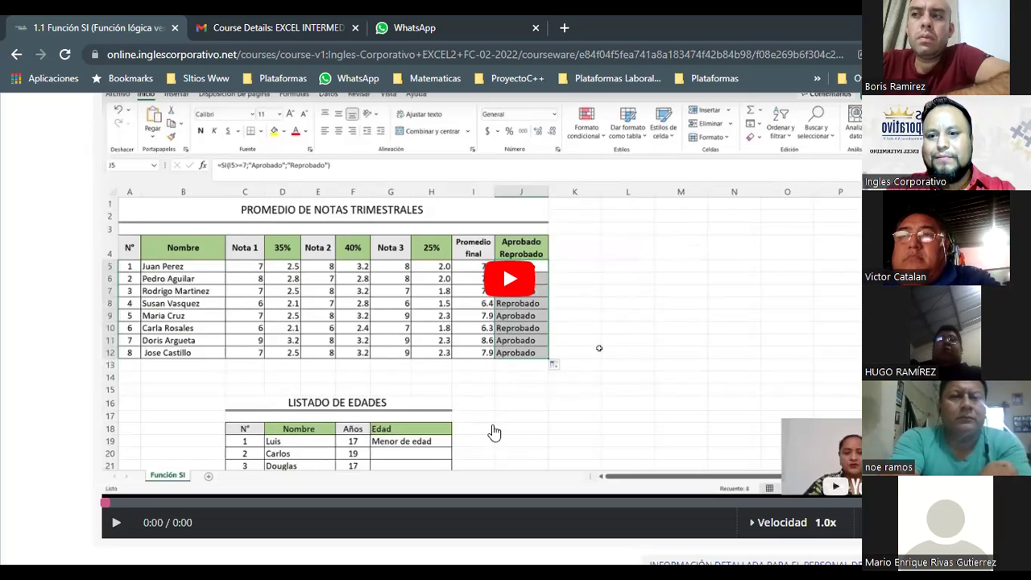
scroll(450, 398, "up", 3)
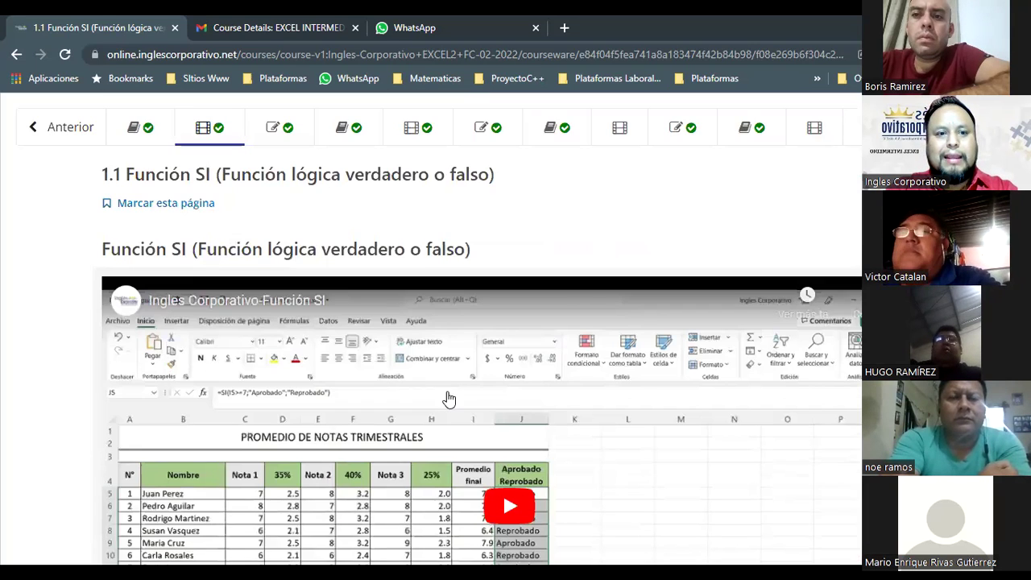
scroll(449, 346, "down", 2)
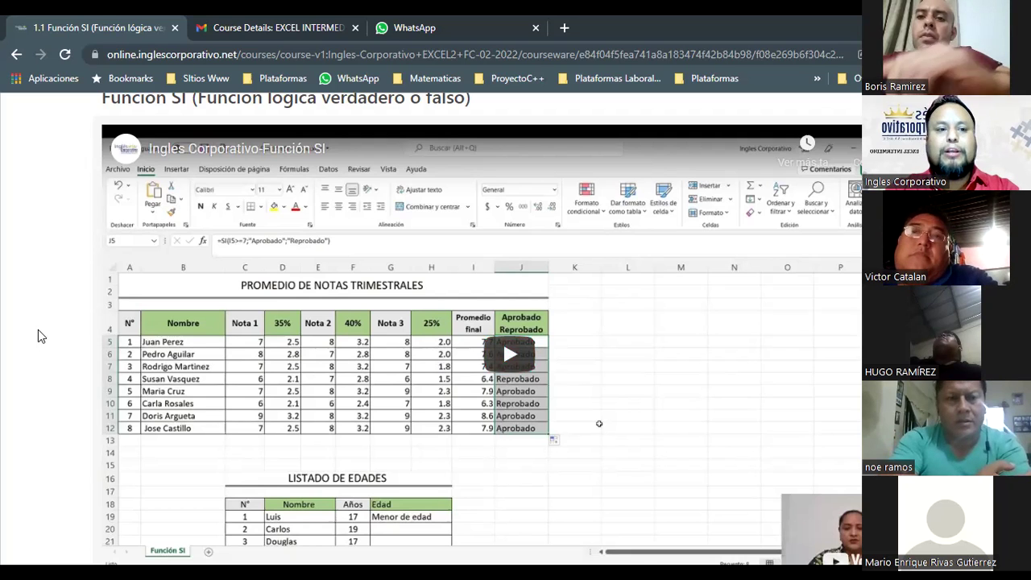
scroll(44, 339, "up", 1)
scroll(46, 339, "down", 1)
scroll(127, 384, "down", 4)
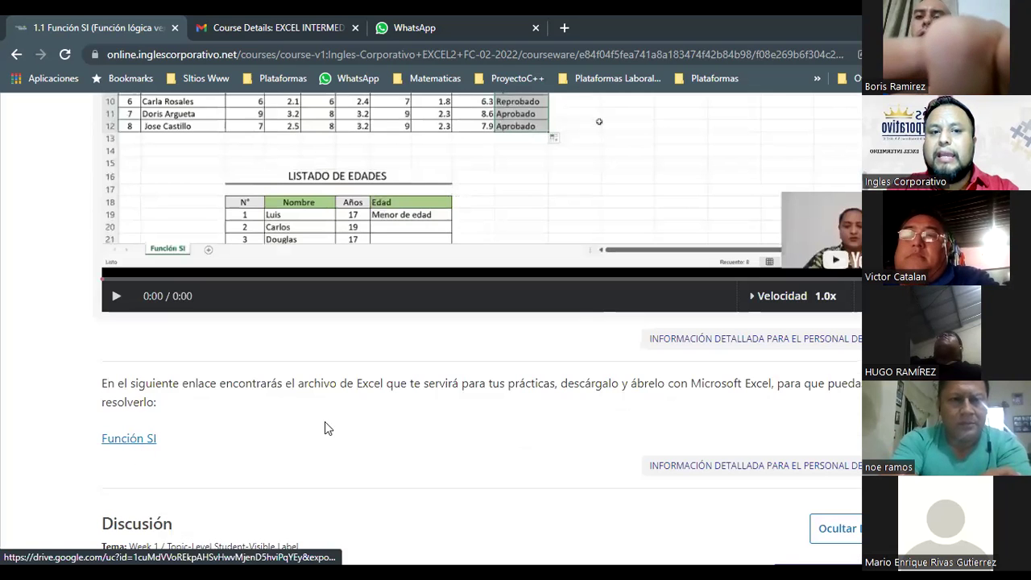
scroll(258, 356, "up", 4)
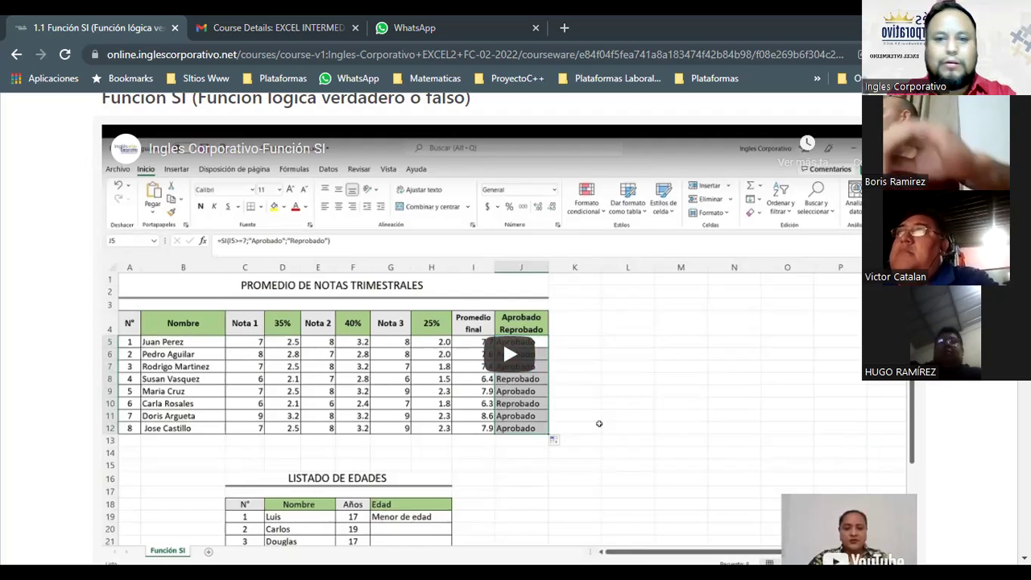
- Switch to the Función SI workbook in Excel and examine the 35%, 40% and 25% weighted grade columns
key("alt+Tab")
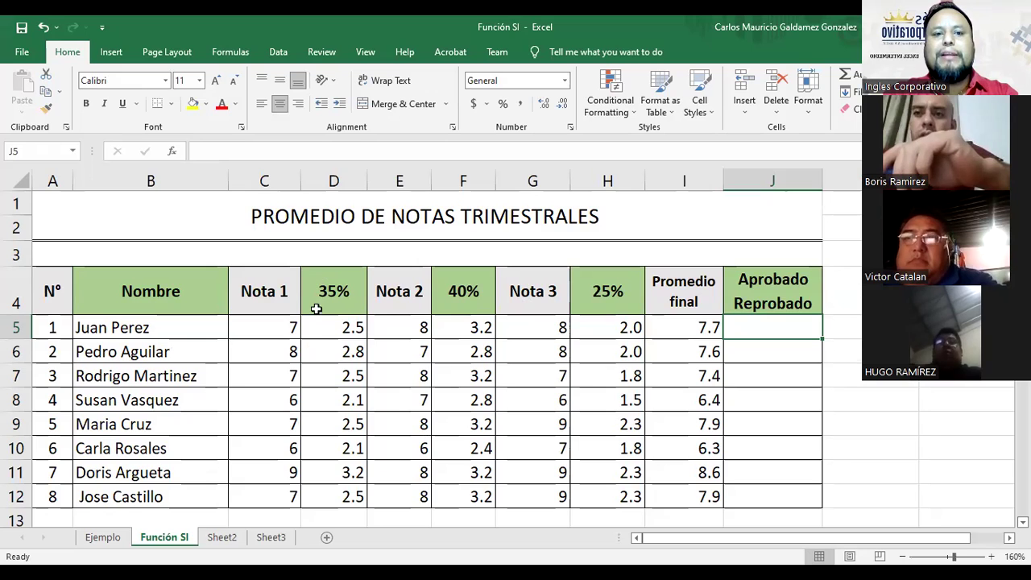
left_click(332, 289)
left_click_drag(348, 479, 349, 497)
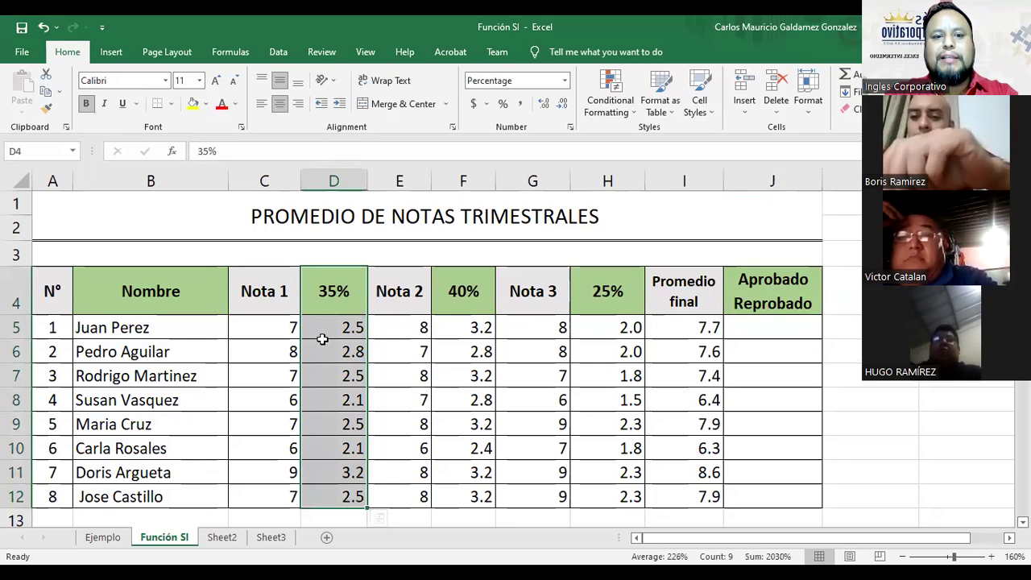
left_click(274, 332)
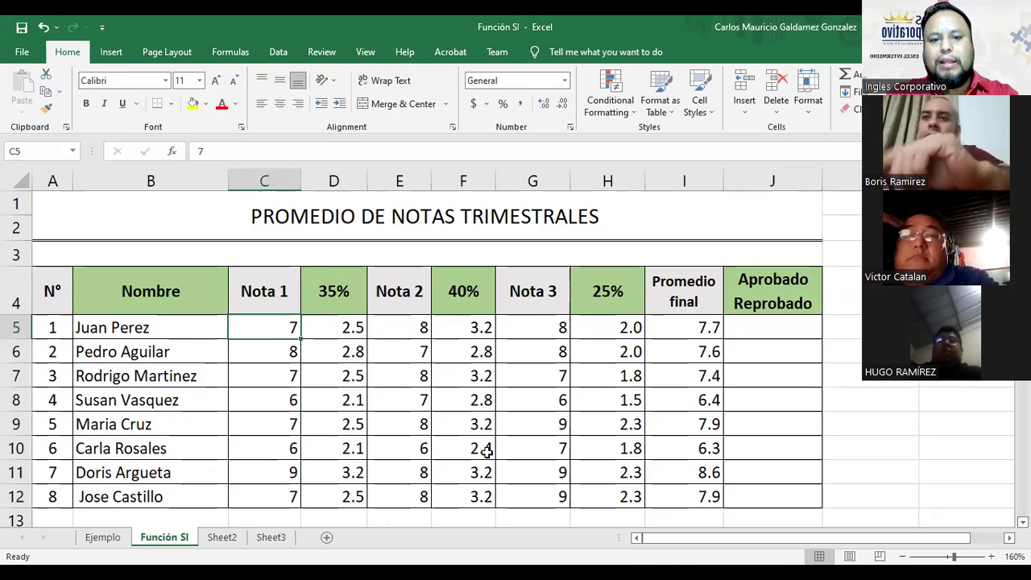
left_click_drag(463, 291, 488, 494)
left_click_drag(603, 292, 618, 506)
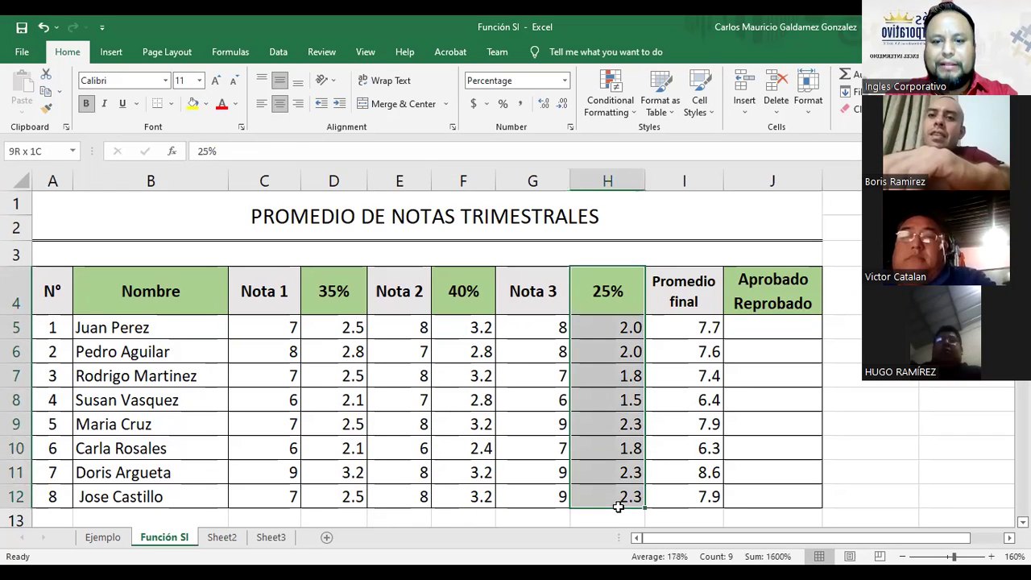
left_click(591, 392)
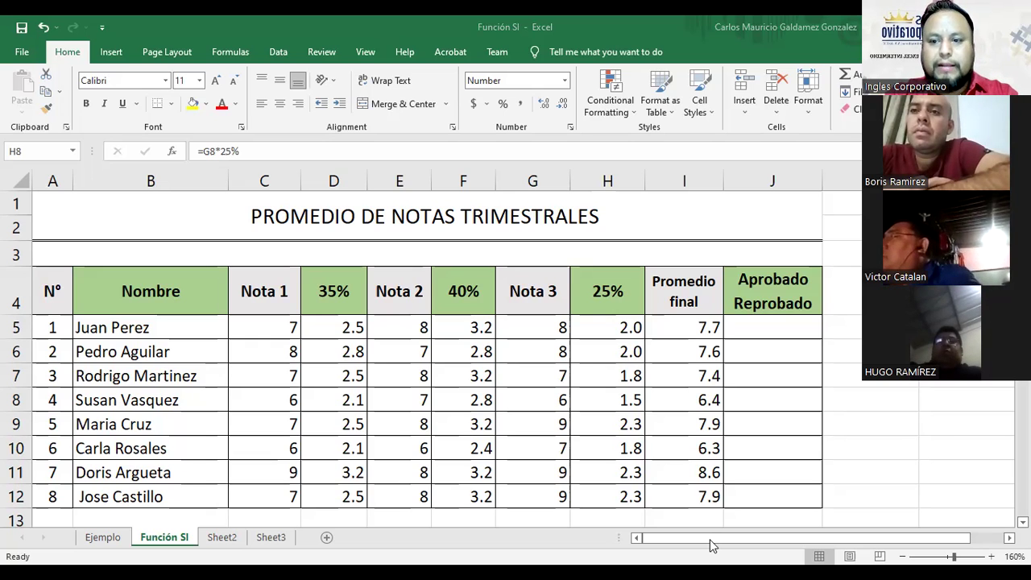
key("alt+Tab")
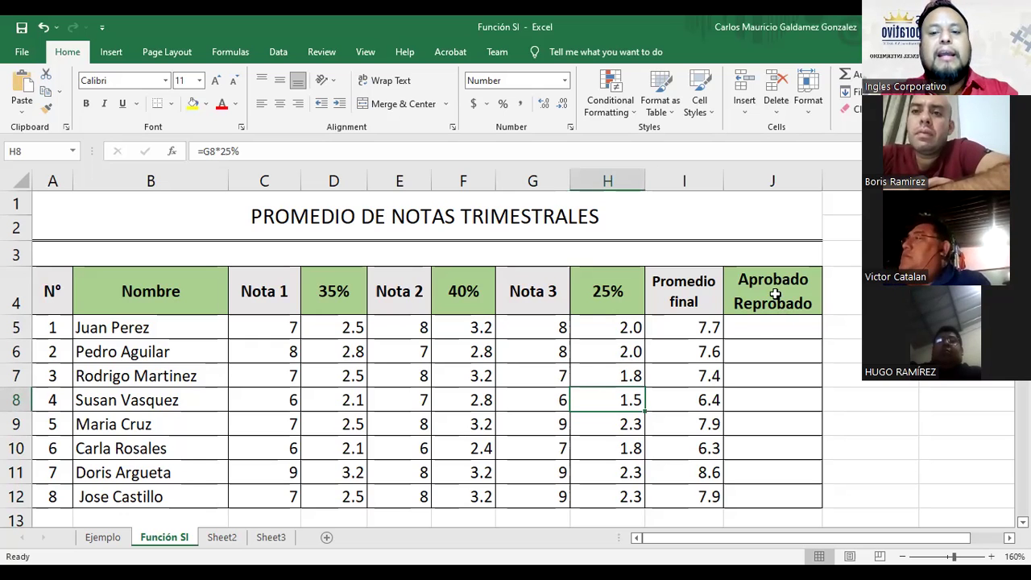
- Examine the Promedio final column and its formula in I5 beside the empty Aprobado/Reprobado column
left_click(756, 332)
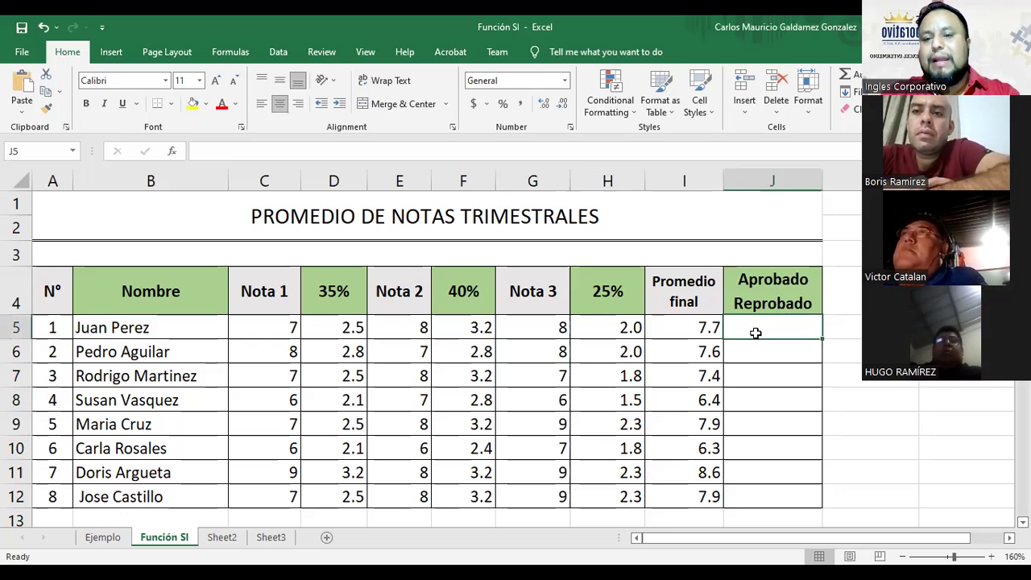
left_click(681, 332)
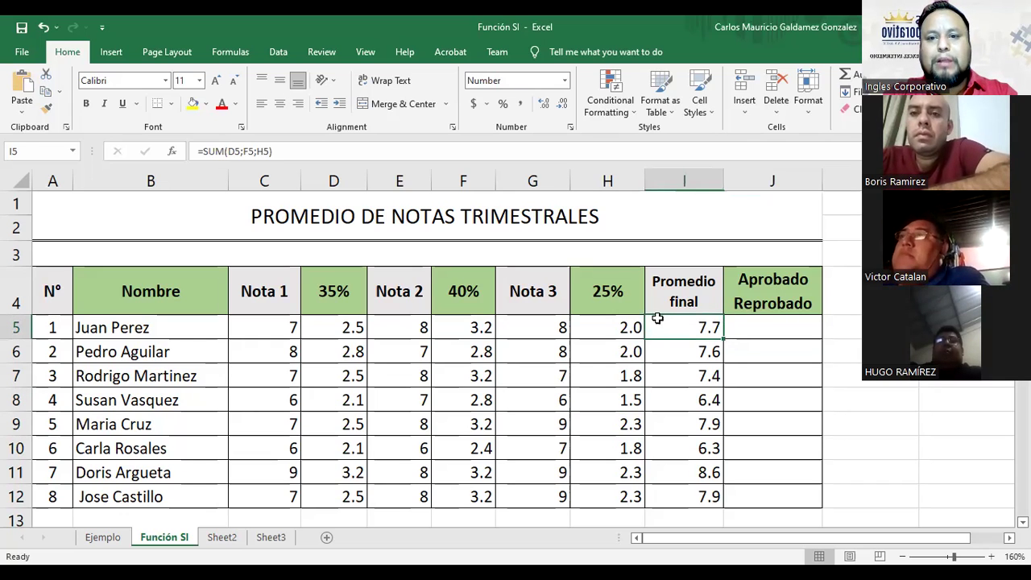
left_click(663, 301)
left_click(669, 327)
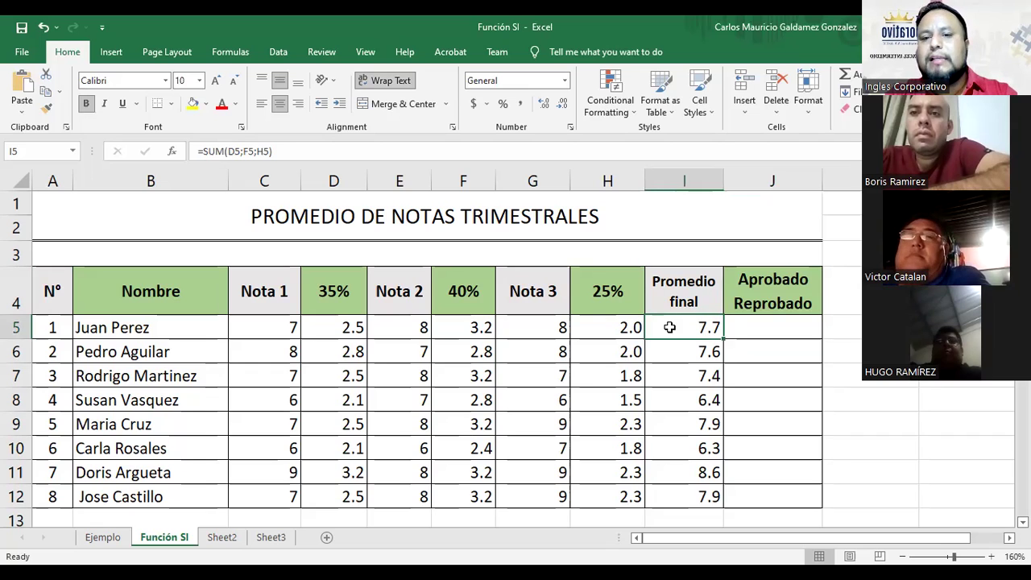
left_click(760, 328)
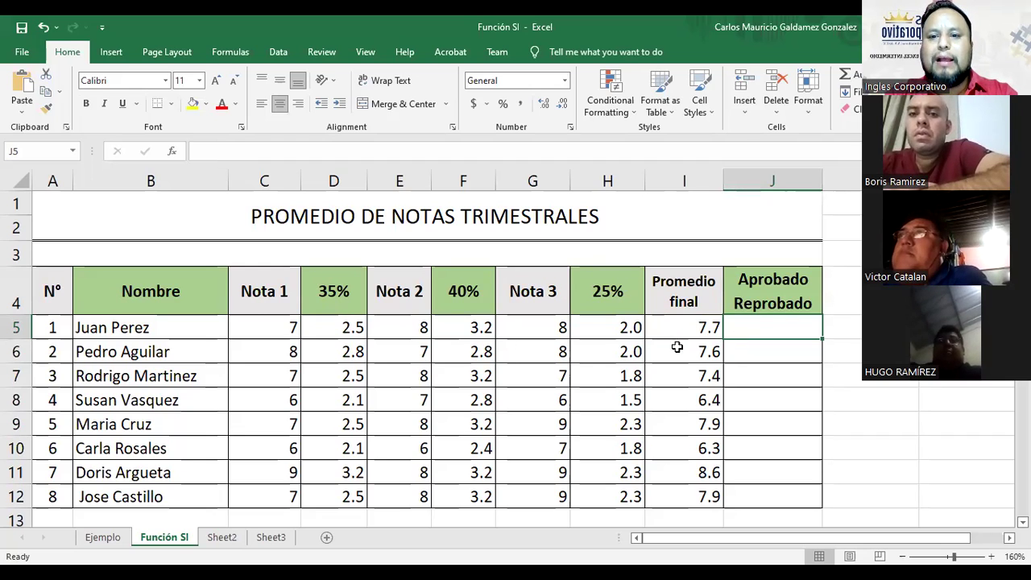
mouse_move(691, 500)
left_mouse_down()
mouse_move(727, 368)
mouse_move(680, 286)
mouse_move(720, 491)
mouse_move(697, 494)
left_mouse_up()
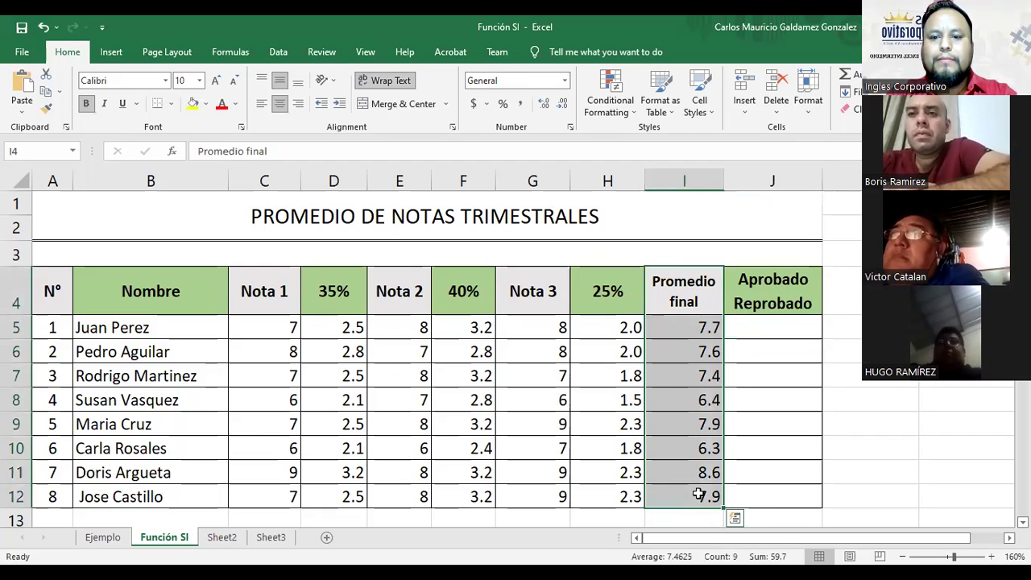
left_click(761, 321)
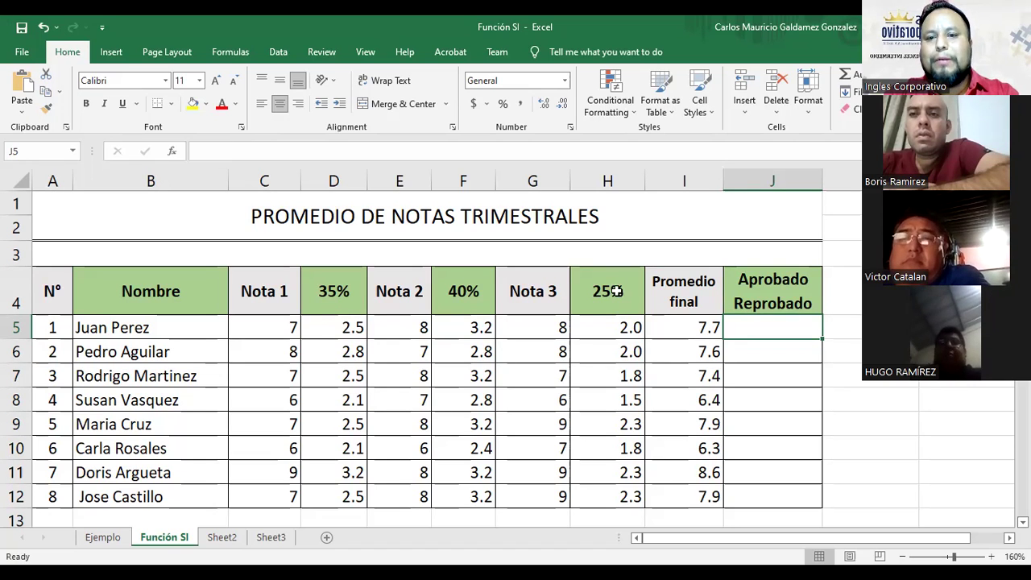
- Inspect the weighting headers, the first student's weighted grades in D5, F5 and H5, and the SUM formula in I5
left_click(326, 296)
left_click(467, 292)
left_click(592, 295)
left_click(328, 308)
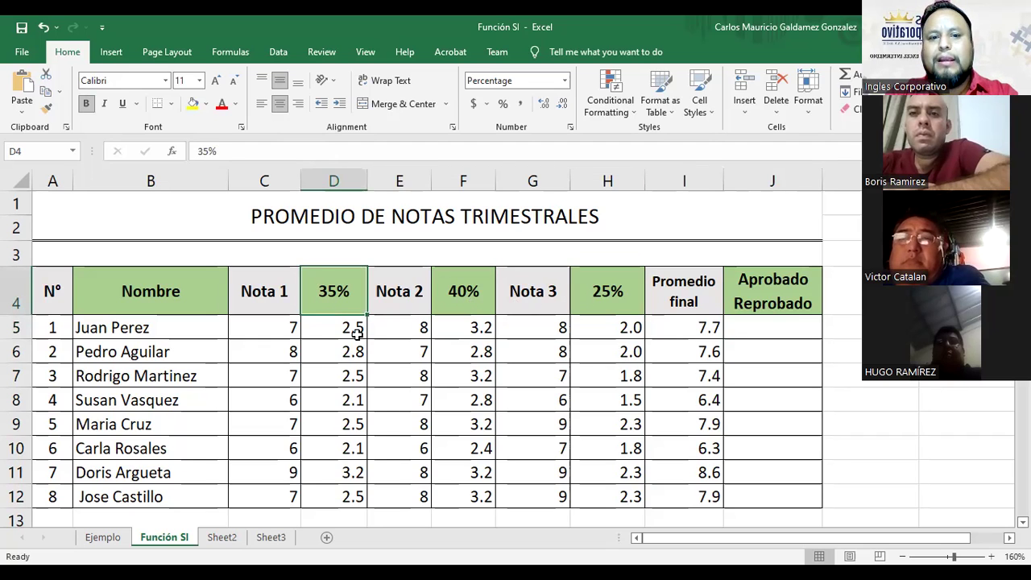
left_click(332, 331)
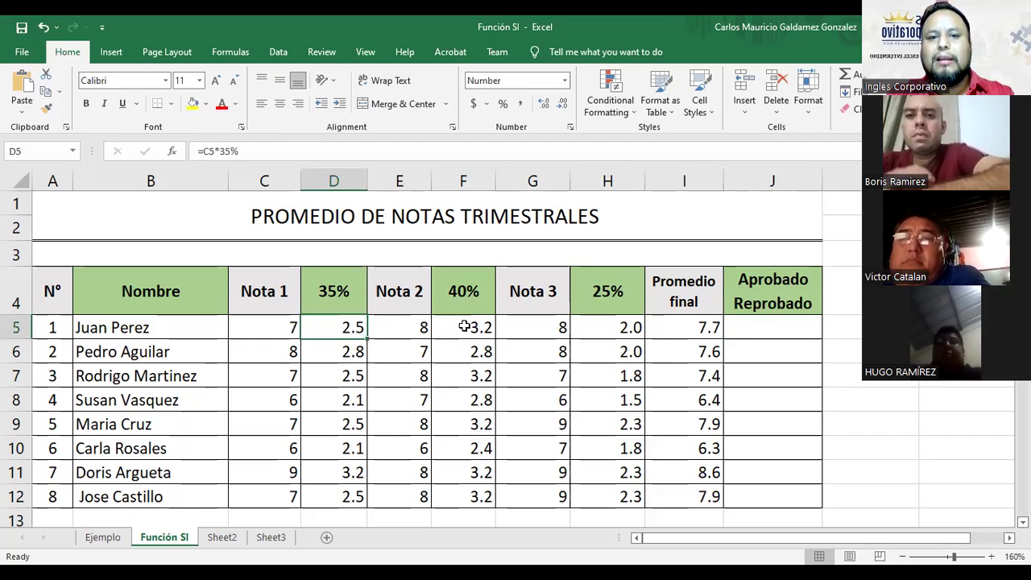
left_click(465, 329, "ctrl")
left_click(602, 336, "ctrl")
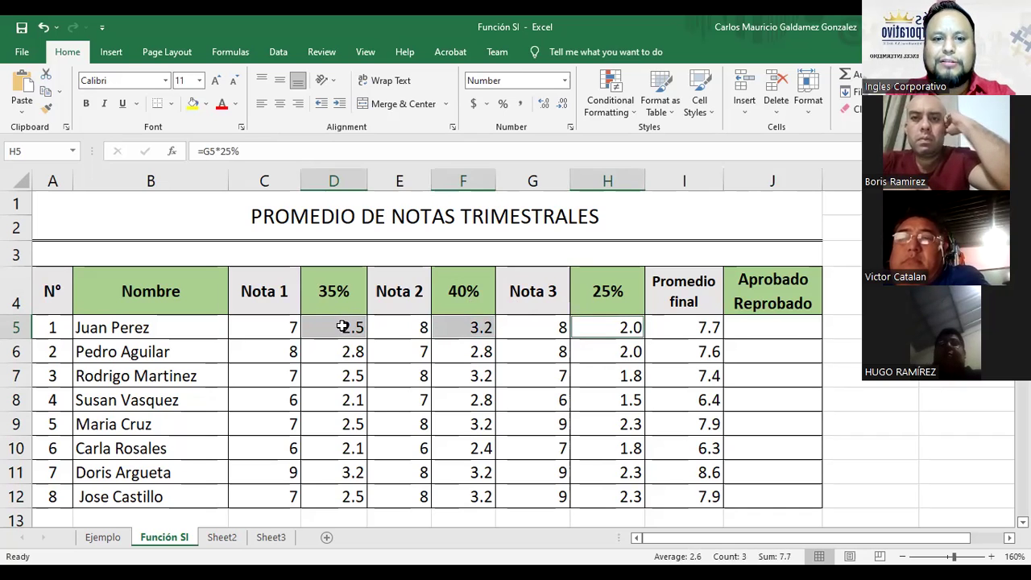
left_click(679, 328)
key("F2")
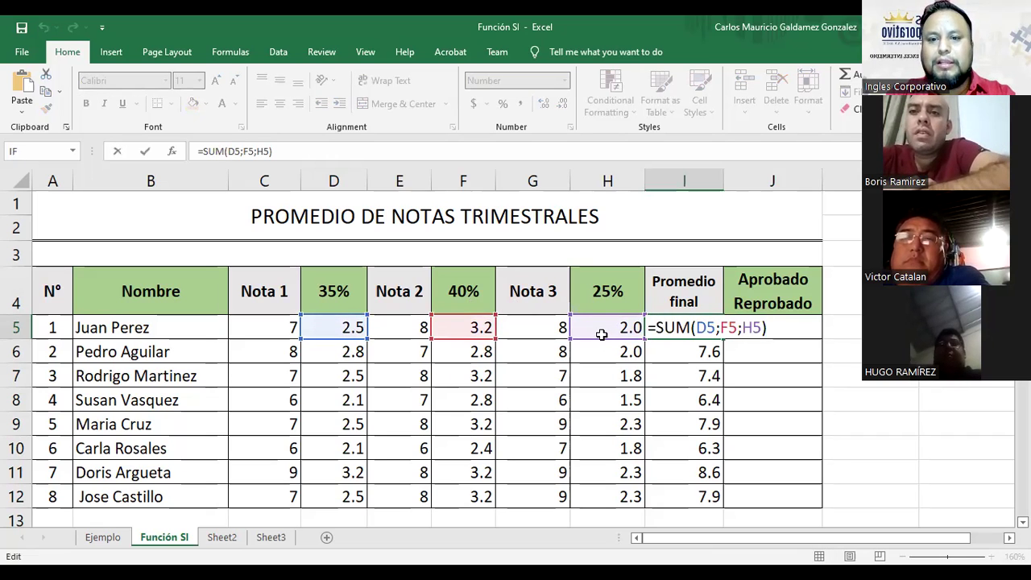
key("Escape")
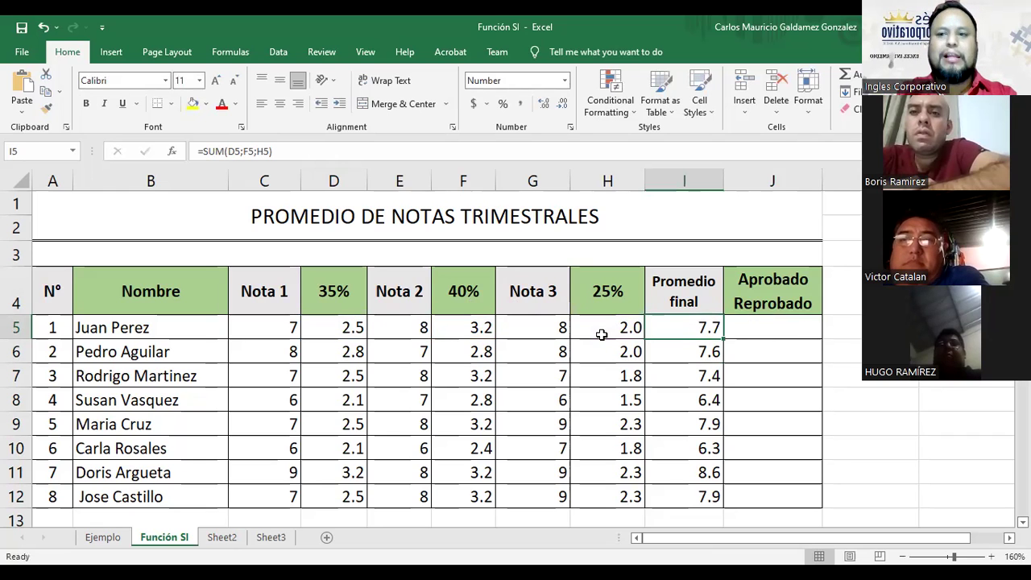
- Insert an IF function in J5 through the function dialog with the logical test I5>=7
left_click(757, 332)
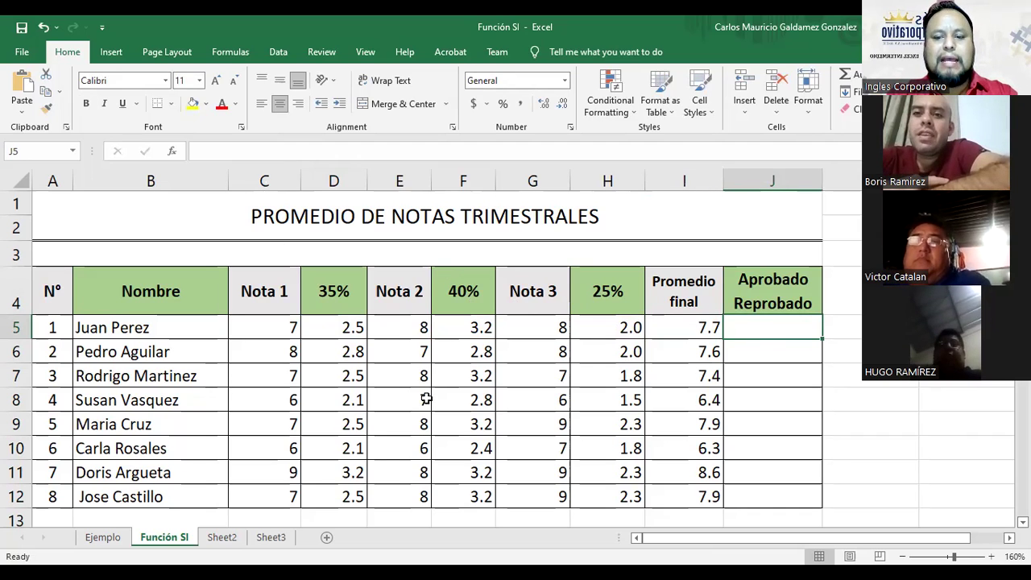
left_click(174, 157)
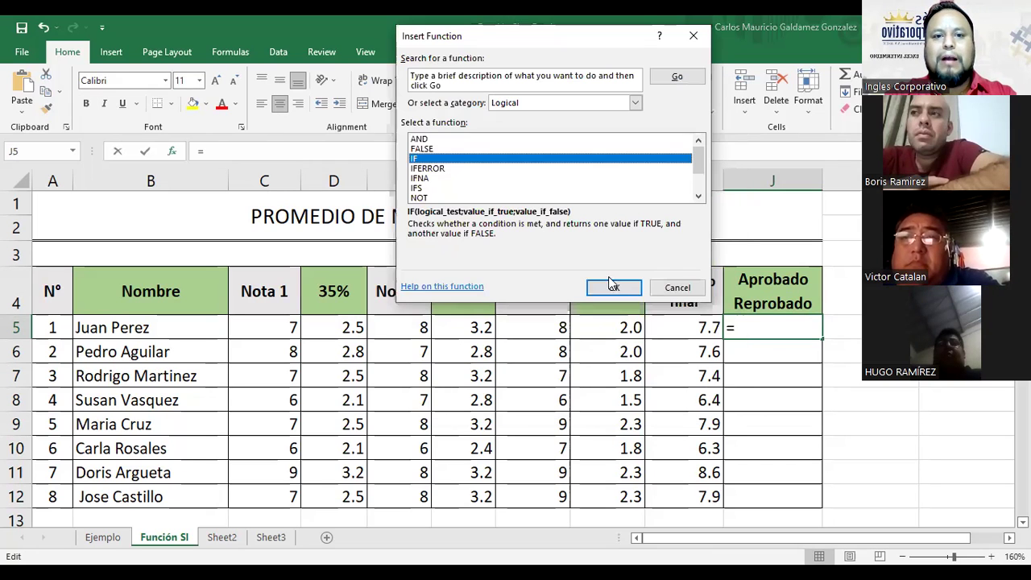
left_click(612, 288)
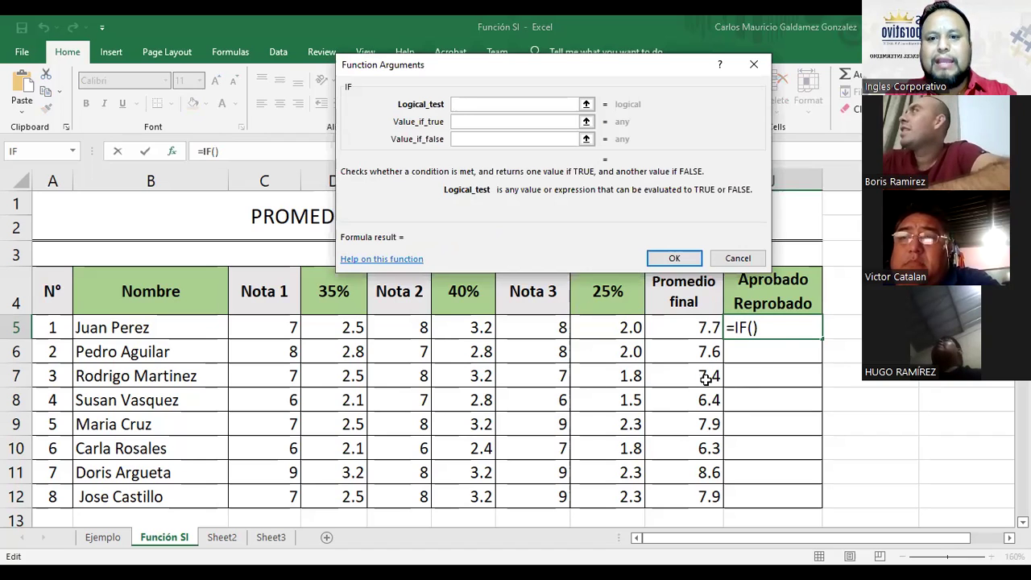
left_click(678, 330)
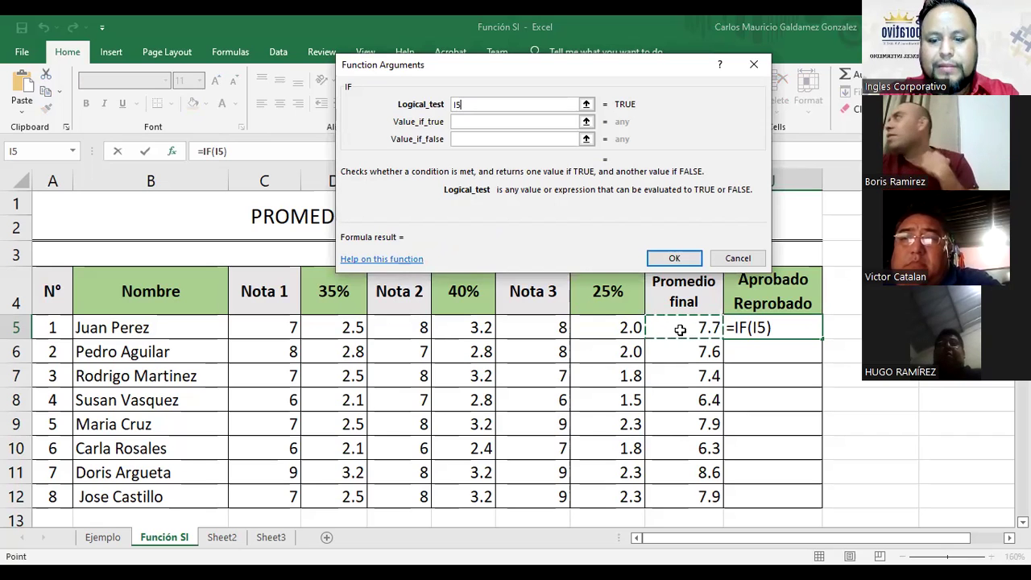
type(">")
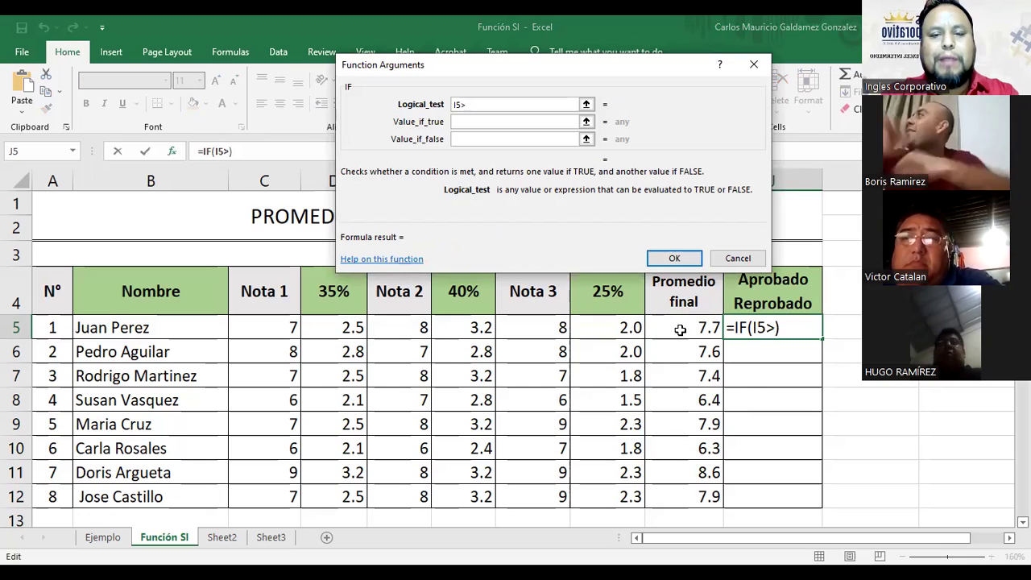
type("=")
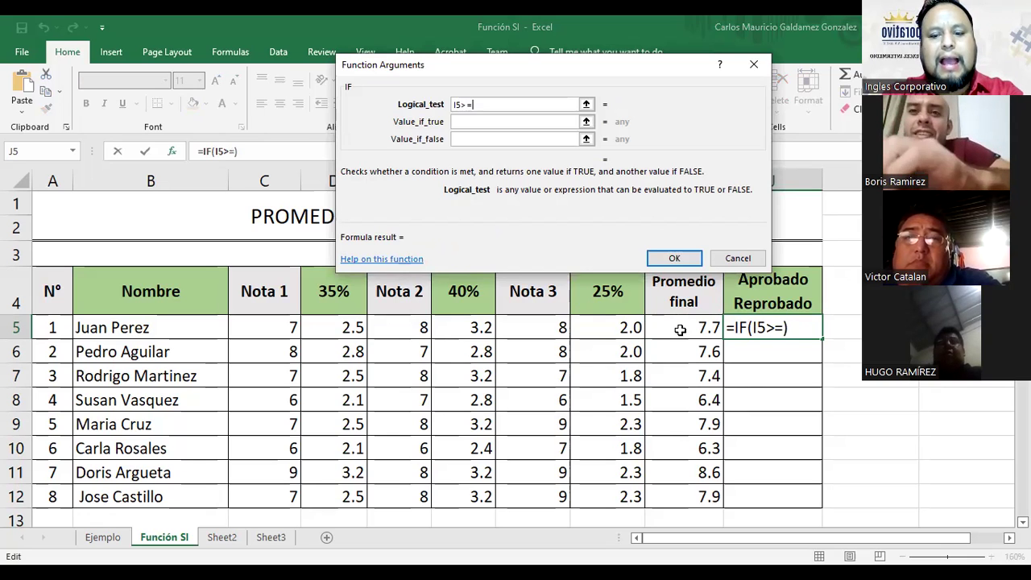
type("6")
key("BackSpace")
type("7")
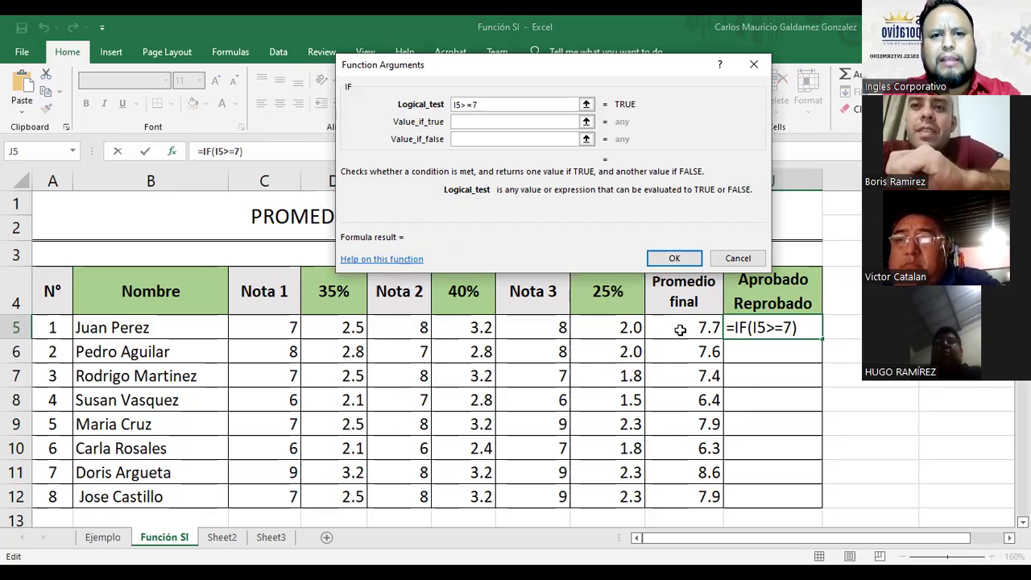
- Try 60 as the passing threshold in the IF logical test and restore the test to I5>=7
key("BackSpace")
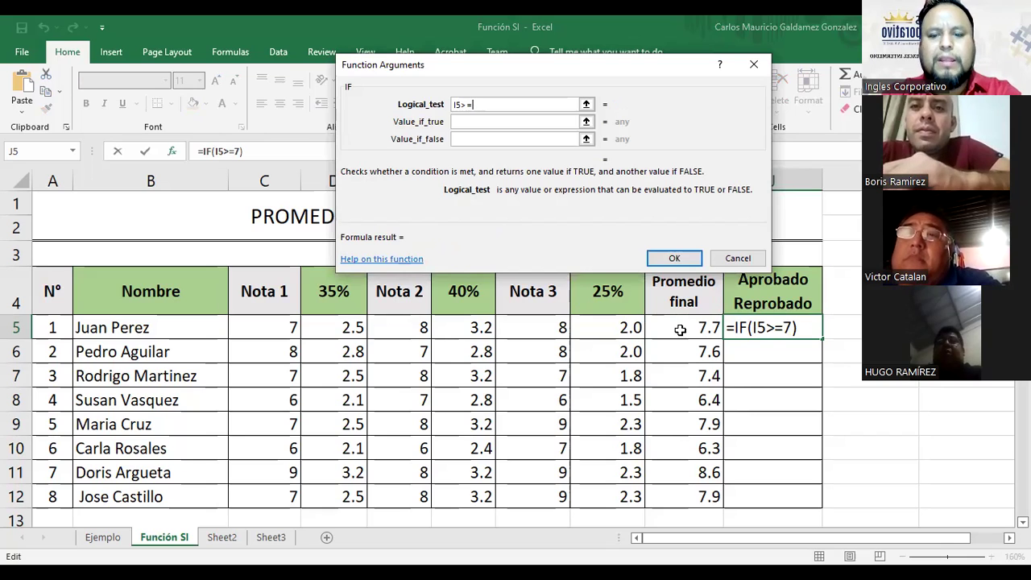
type("60")
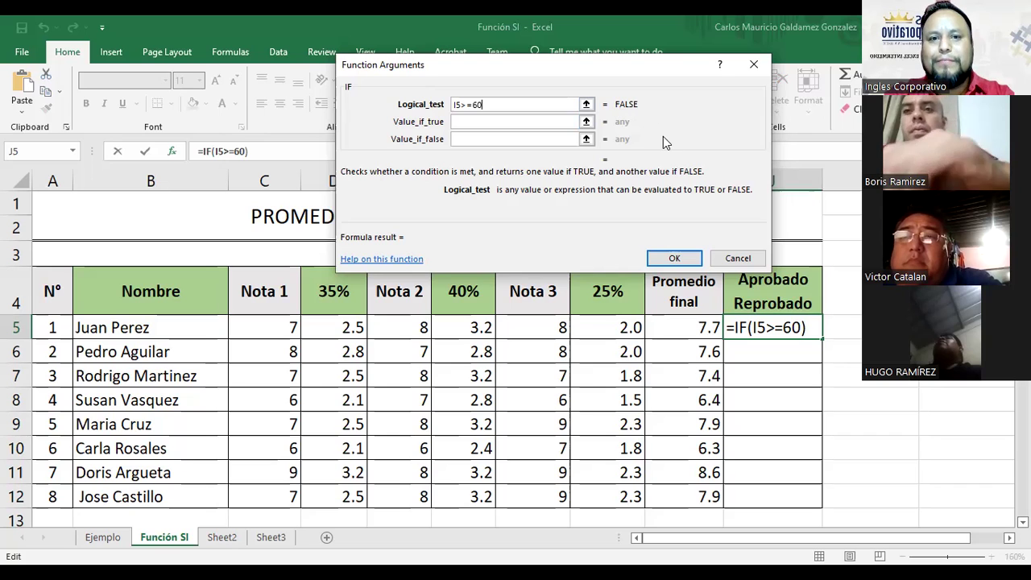
left_click(510, 139)
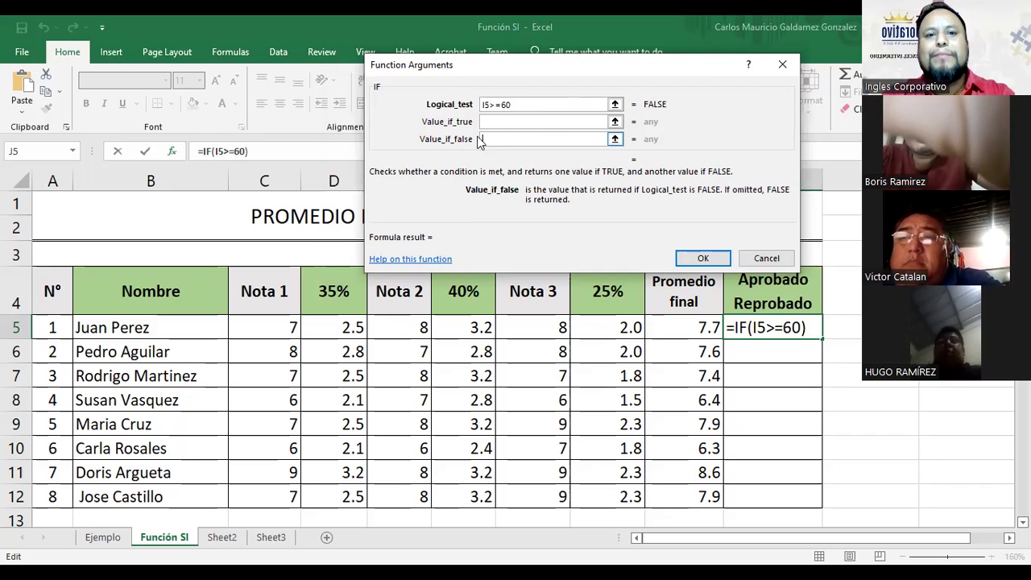
key("shift+Tab")
key("shift+Tab")
key("Left")
key("BackSpace")
type("7")
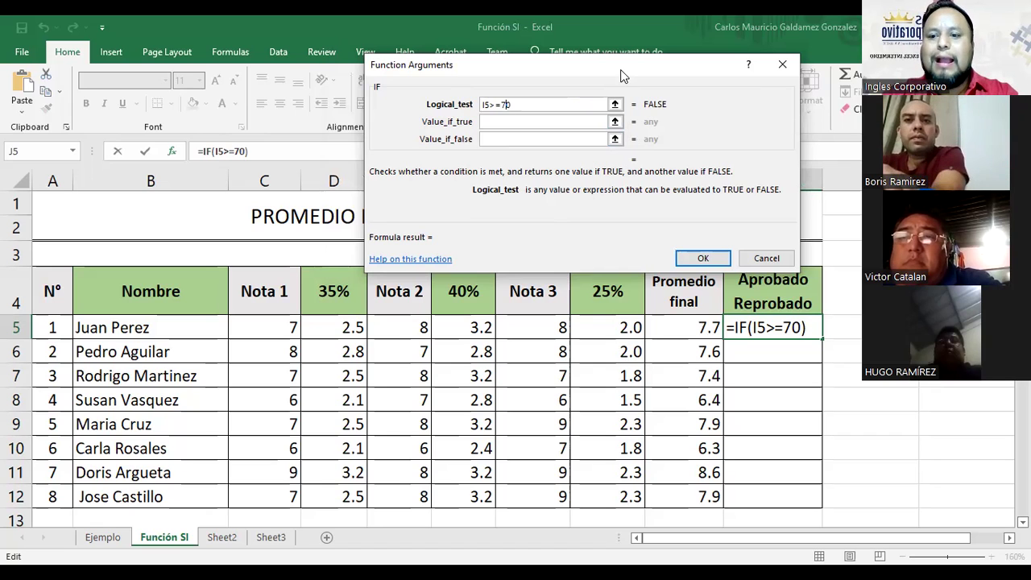
key("Delete")
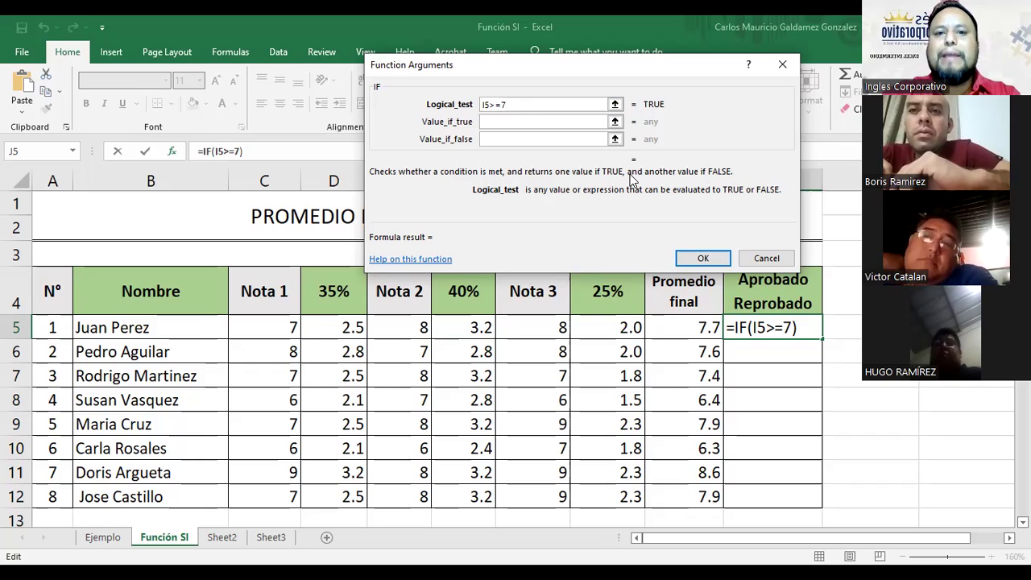
- Set the IF logical test to I5>=6 and its value if true to "Paso grado"
key("BackSpace")
type("6")
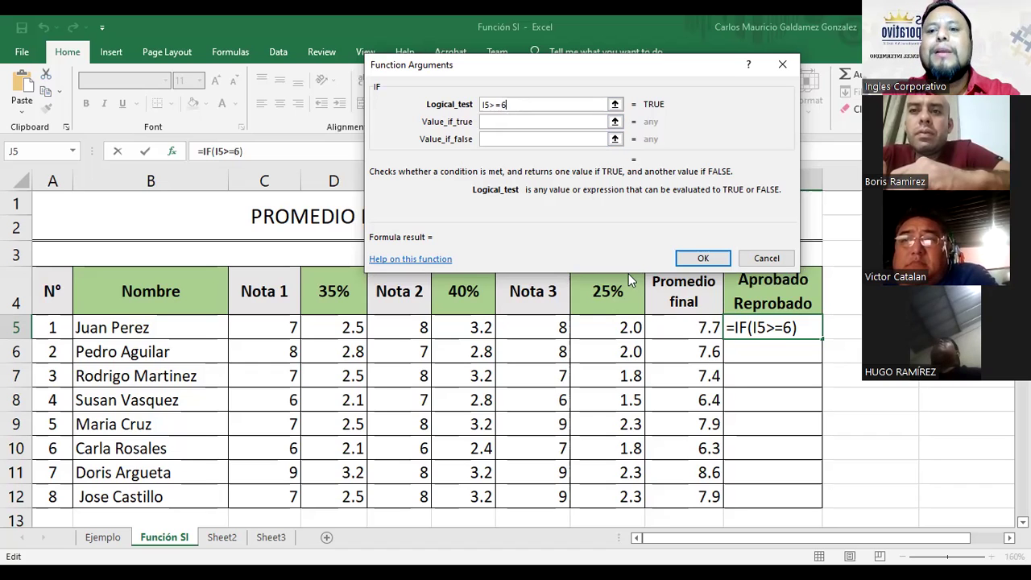
left_click(525, 122)
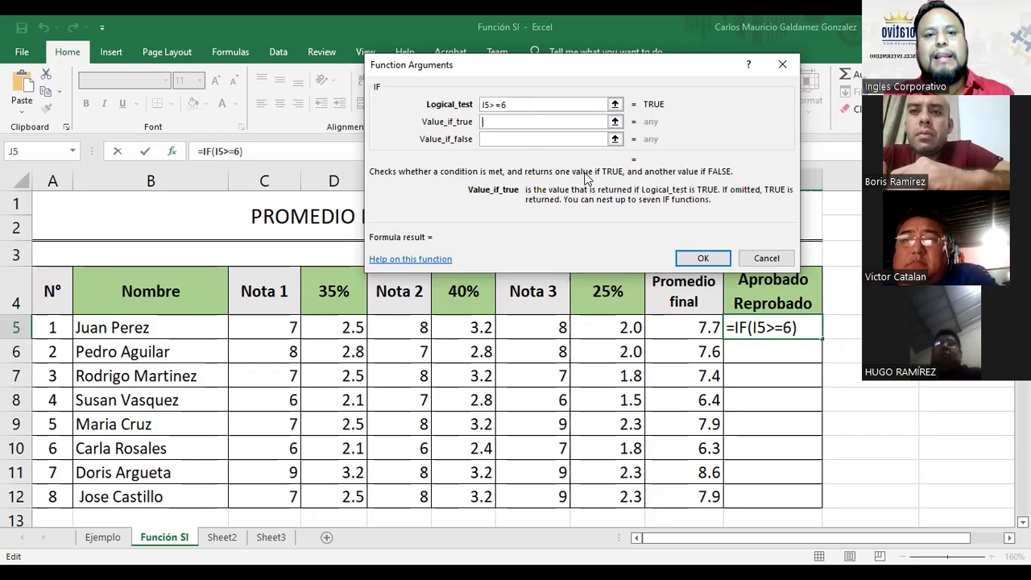
type("\"Paso gr")
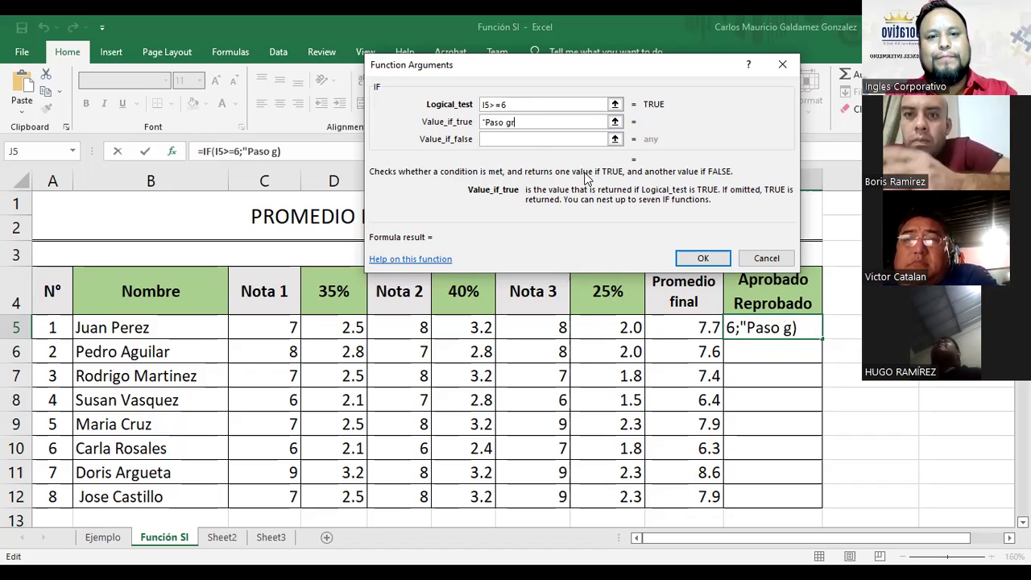
type("ado\"")
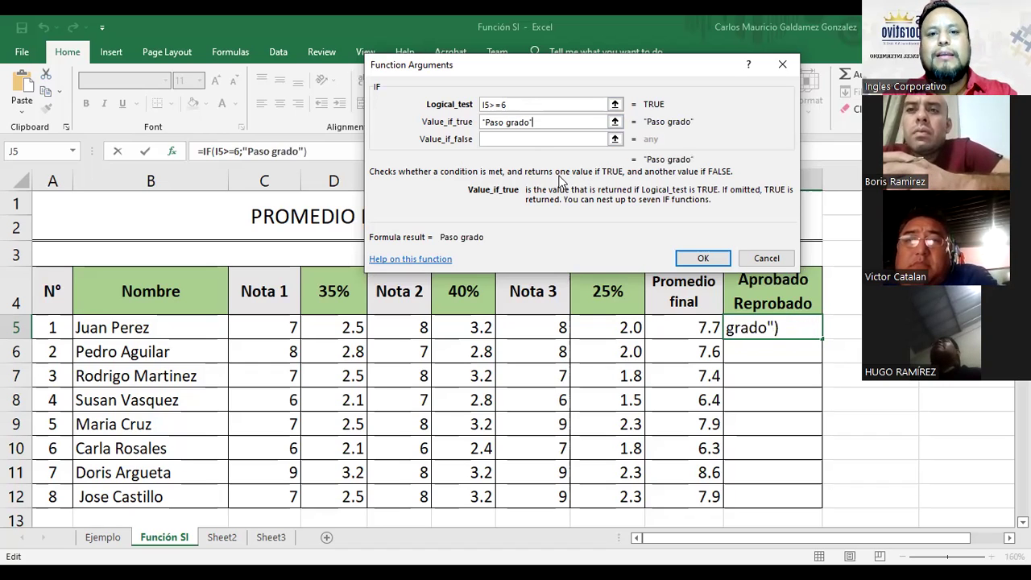
- Set the value if false to "No Paso grado" and insert the completed IF function in J5
left_click(542, 138)
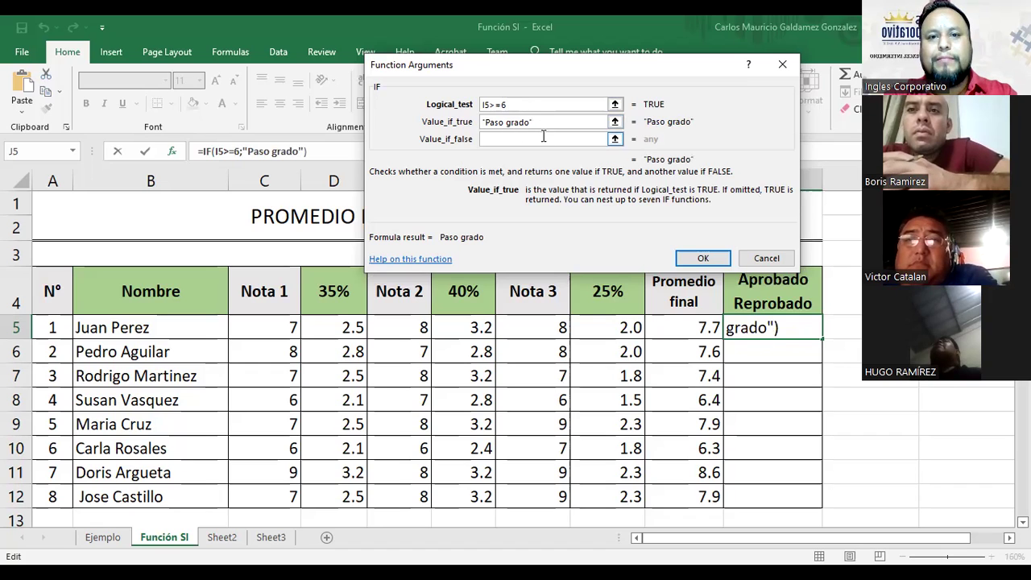
type("\"")
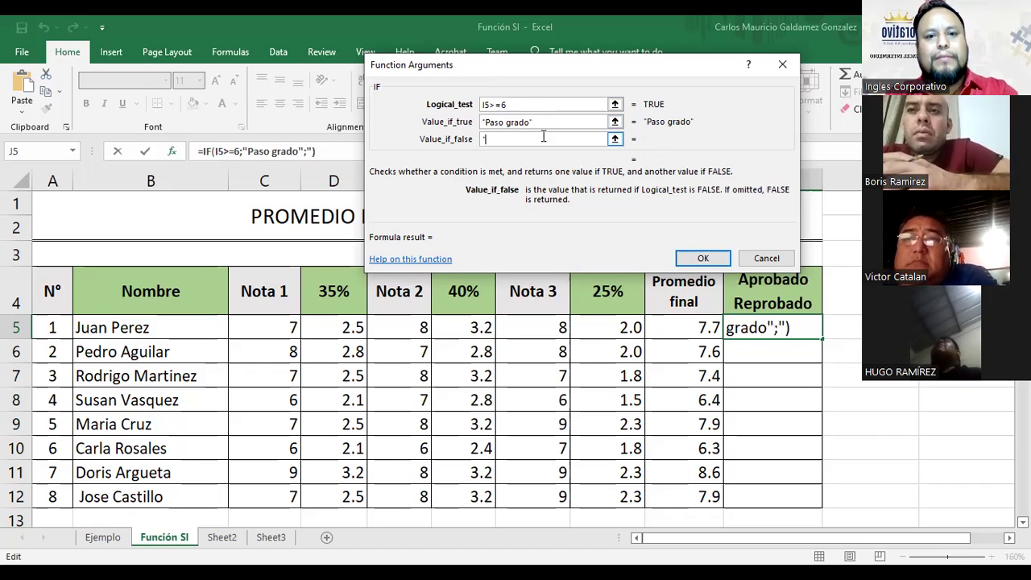
type("Npo")
key("BackSpace")
key("BackSpace")
key("BackSpace")
type("o Paso grado\"")
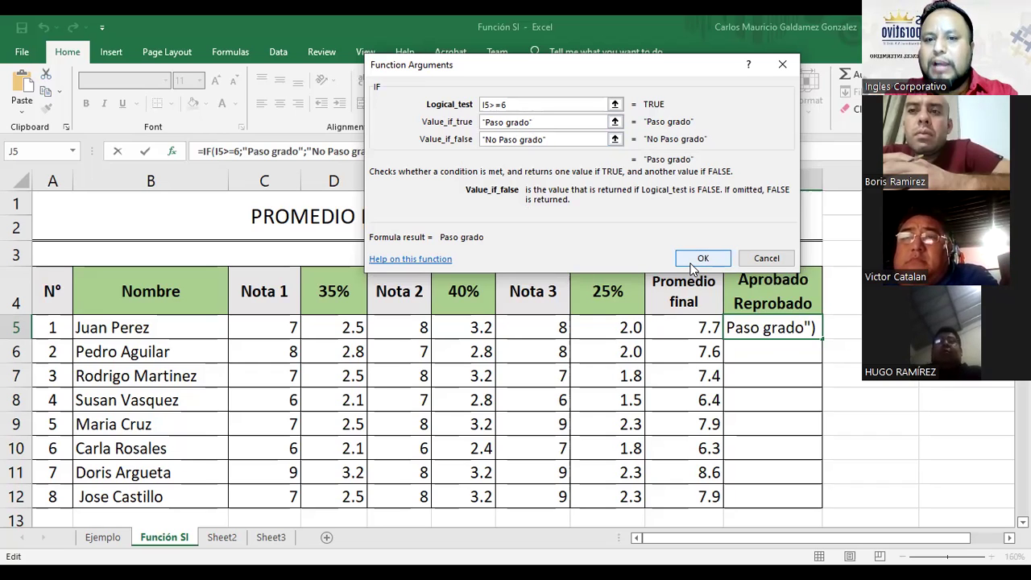
key("Return")
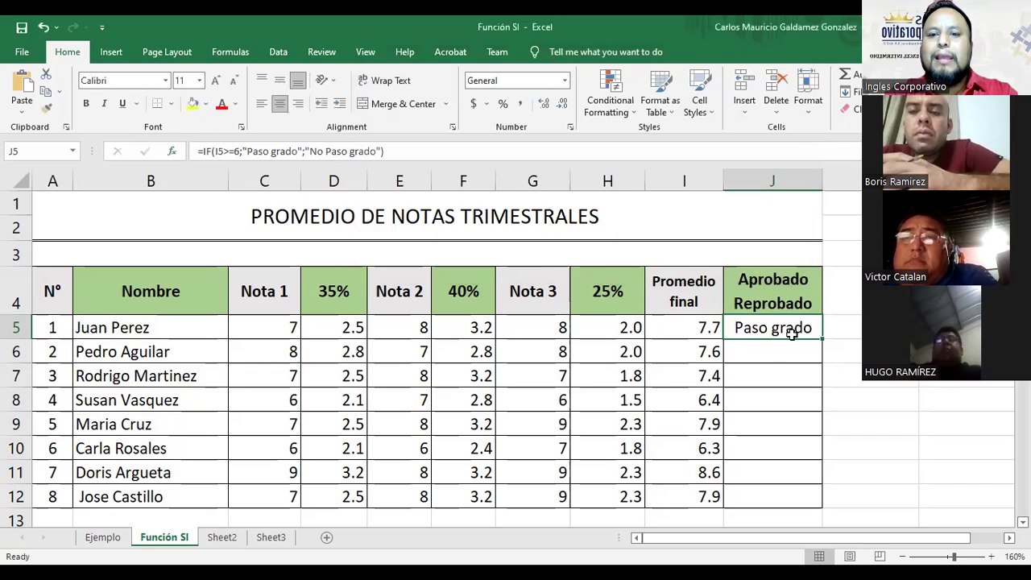
- Test the J5 result by overwriting the first student's weighted grades in H5 and F5 with 1
left_click(68, 327)
left_click(81, 326)
left_click(771, 325)
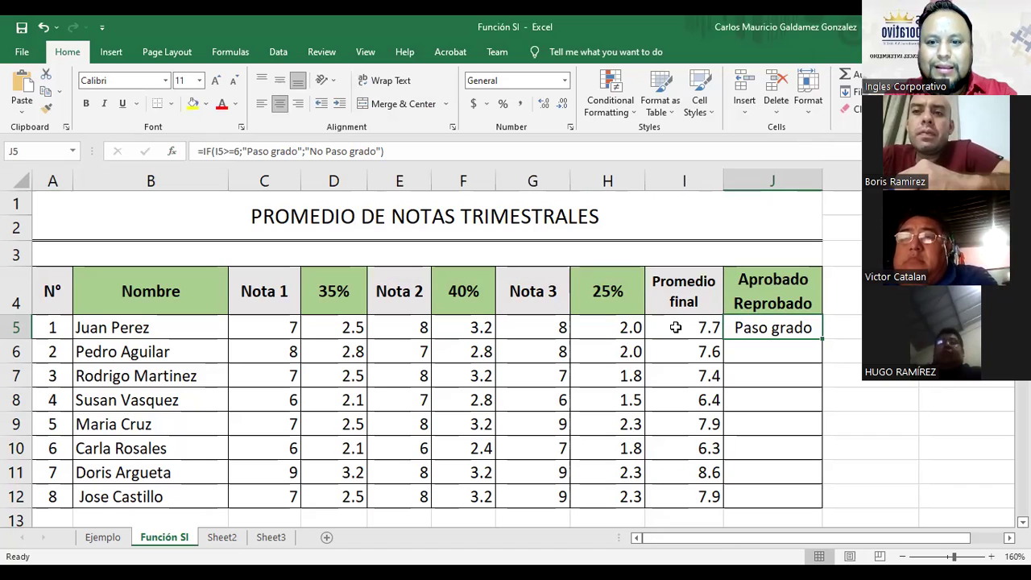
left_click(674, 398)
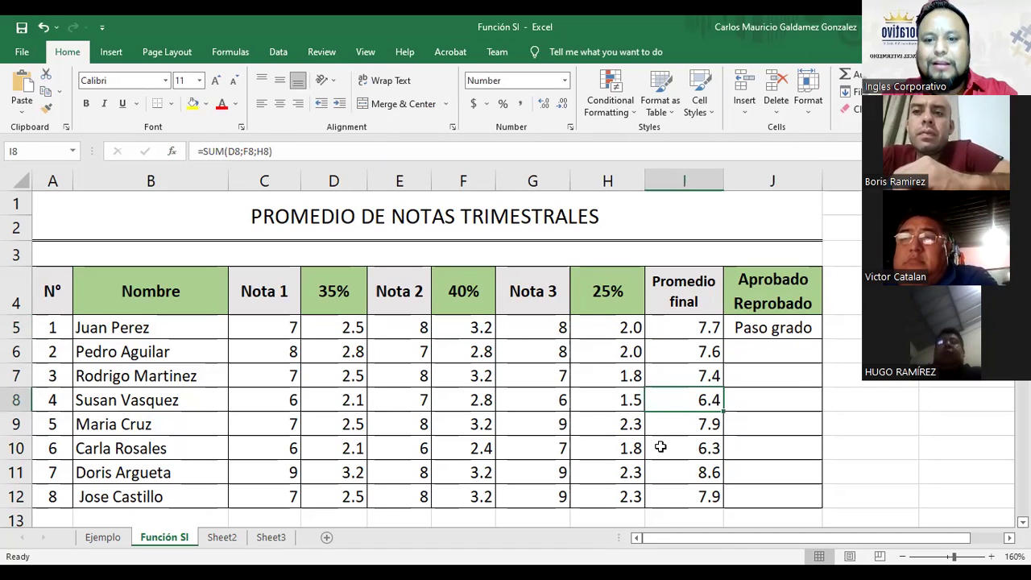
left_click(591, 328)
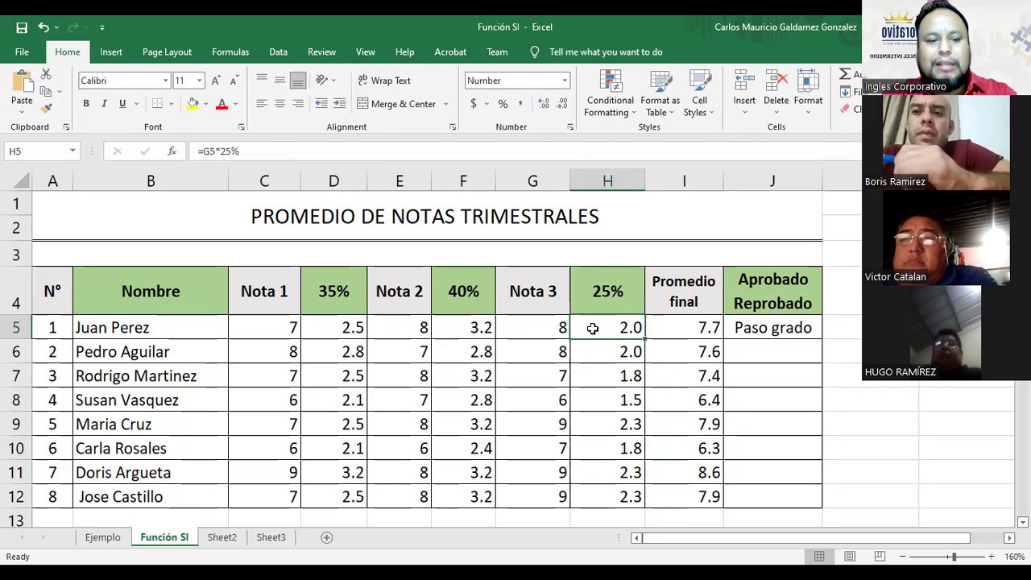
type("1")
key("Tab")
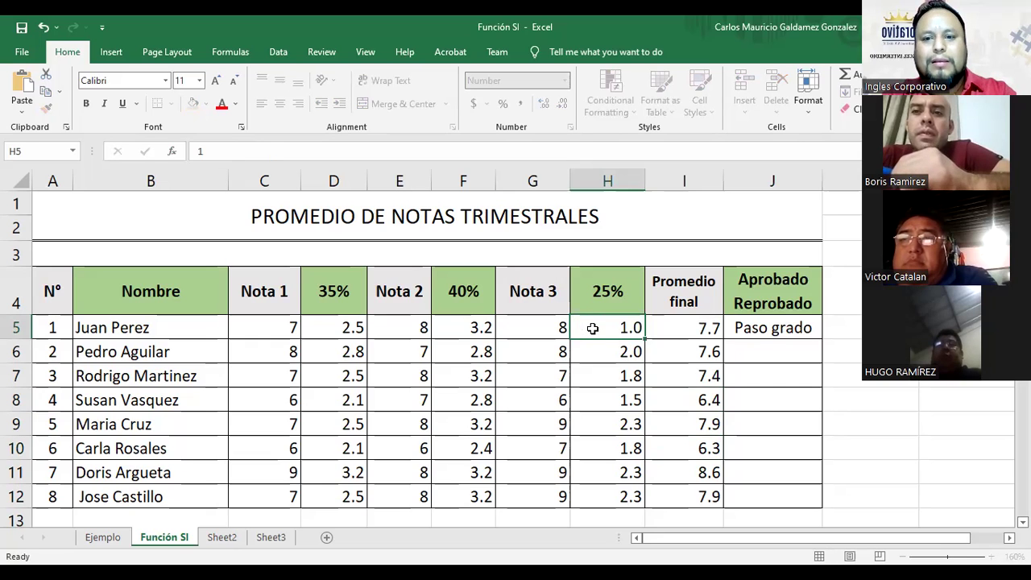
left_click(461, 322)
type("1")
key("Tab")
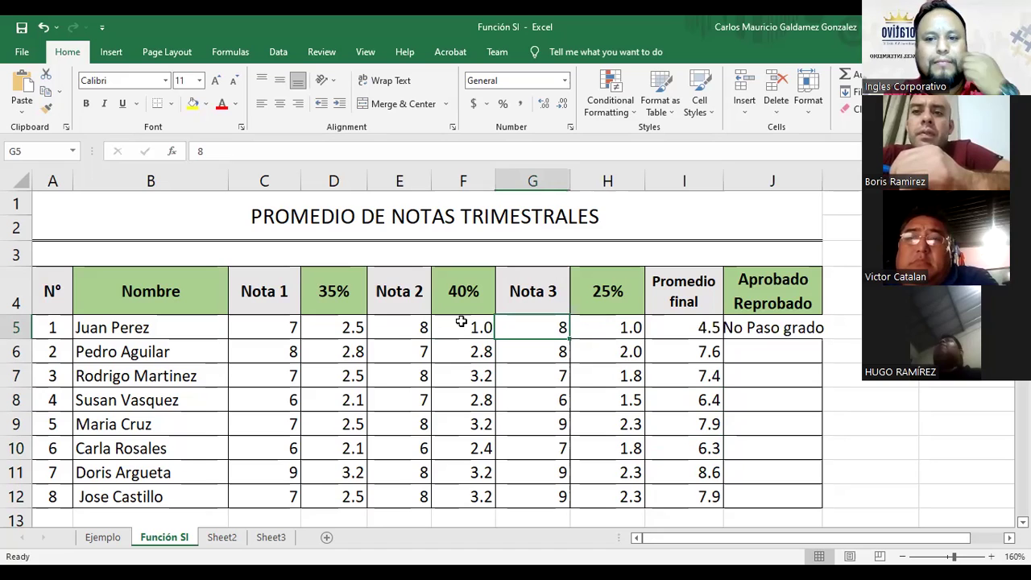
- Fit column J's width to its text, check I5 and J5, and undo the width change and both test grades
double_click(821, 181)
left_click(695, 326)
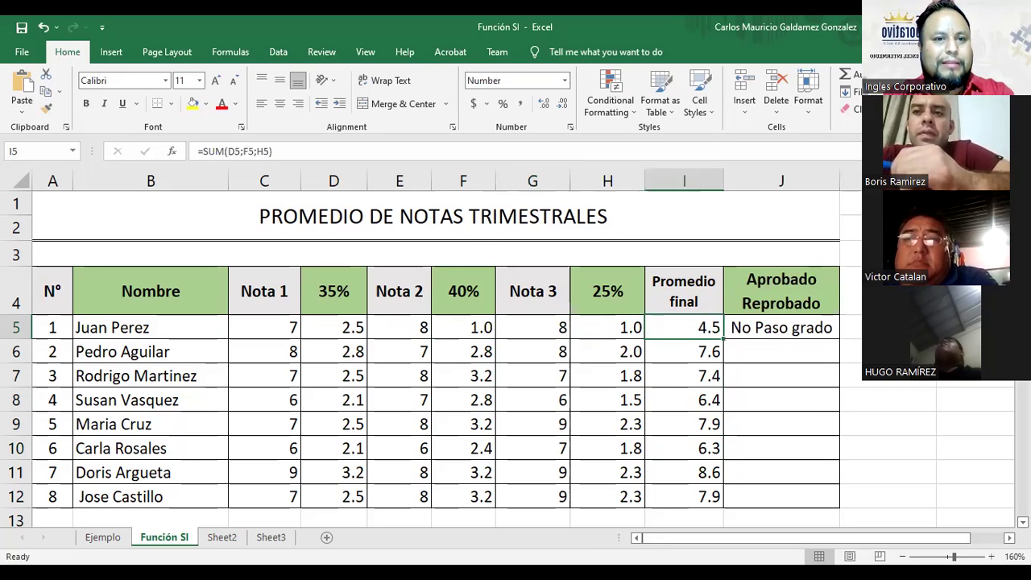
left_click(758, 326)
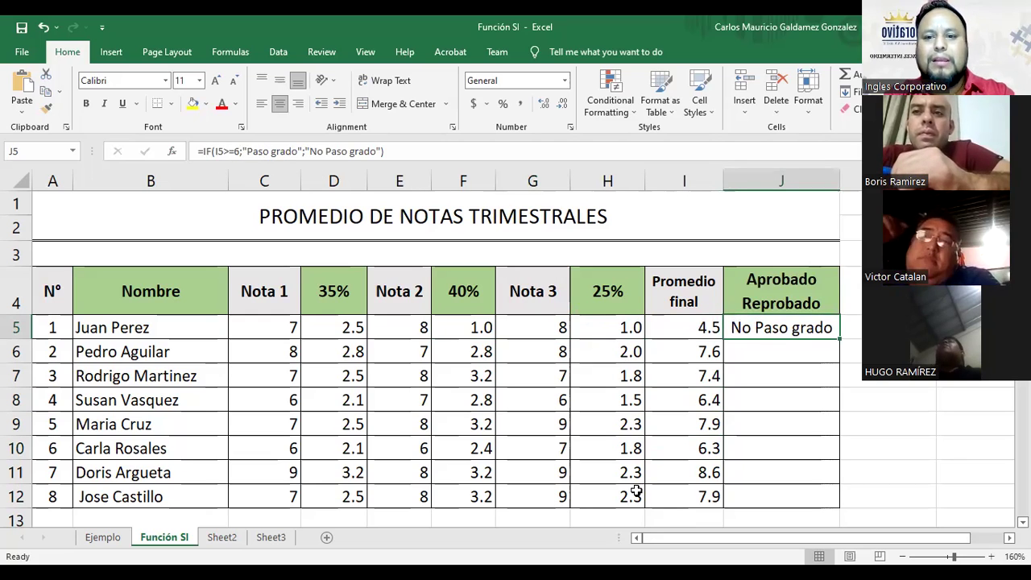
key("ctrl+z")
key("ctrl+z")
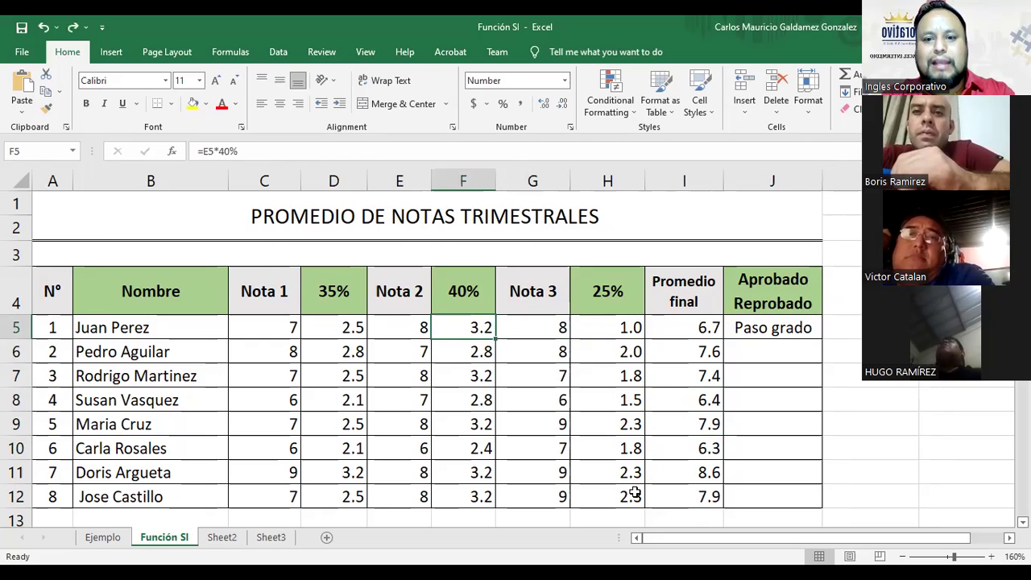
key("ctrl+z")
- Fill the IF formula from J5 down to J12, then undo the fill
left_click(754, 329)
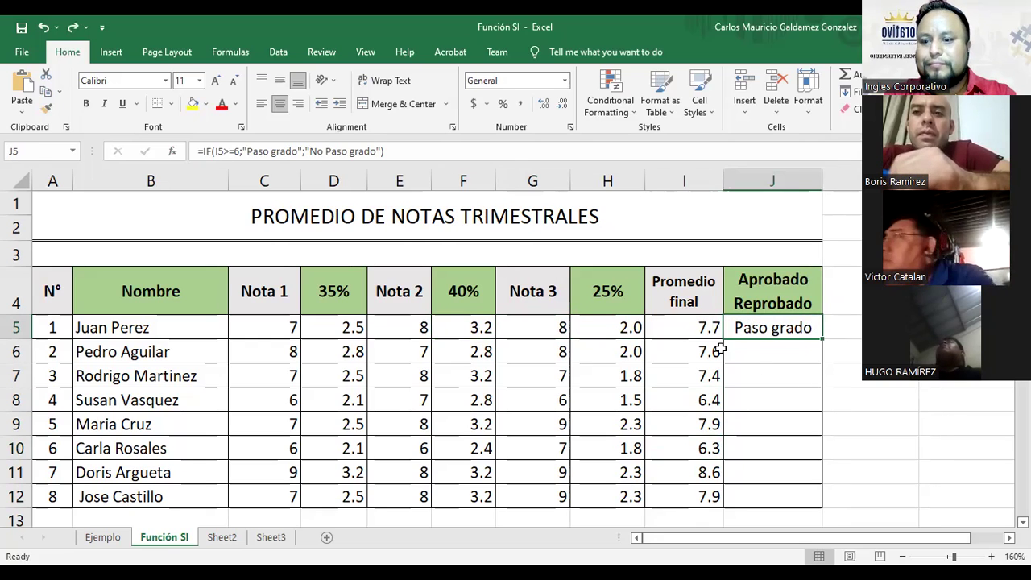
left_click_drag(822, 339, 814, 513)
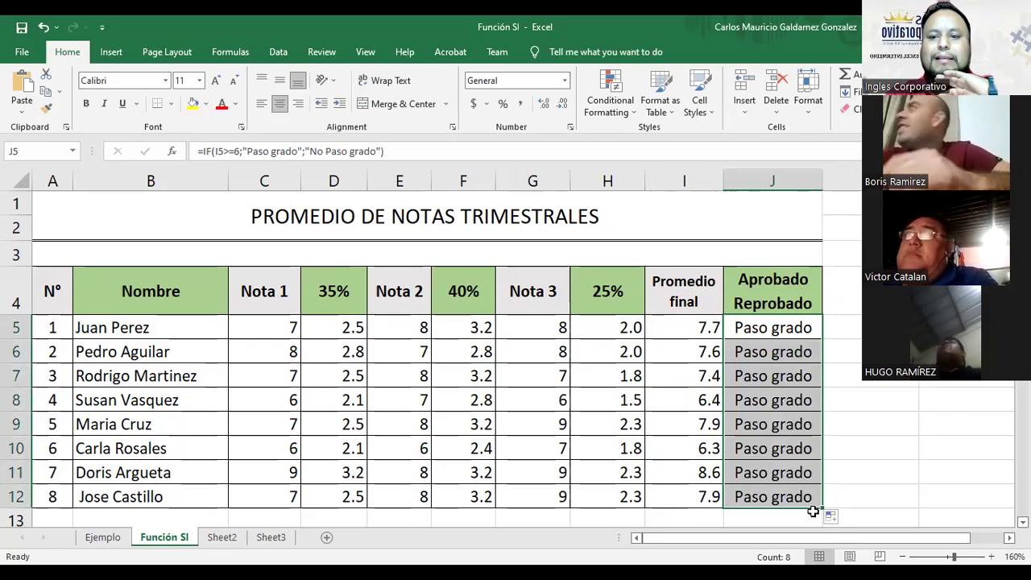
key("ctrl+z")
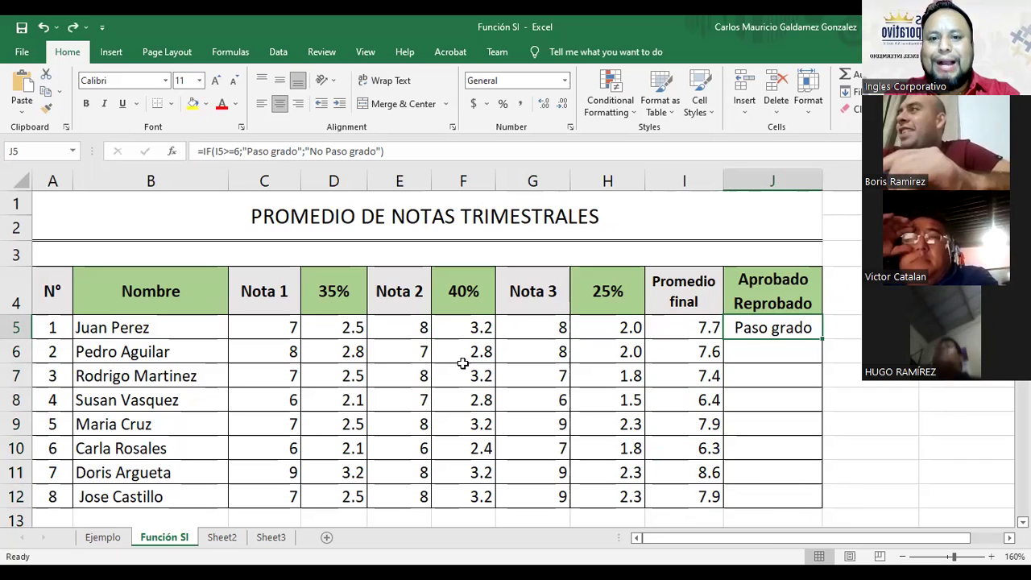
- Review the LISTADO DE EDADES table on Sheet2 and the PROMEDIO DE NOTAS TRIMESTRALES table on Función SI
left_click(364, 232)
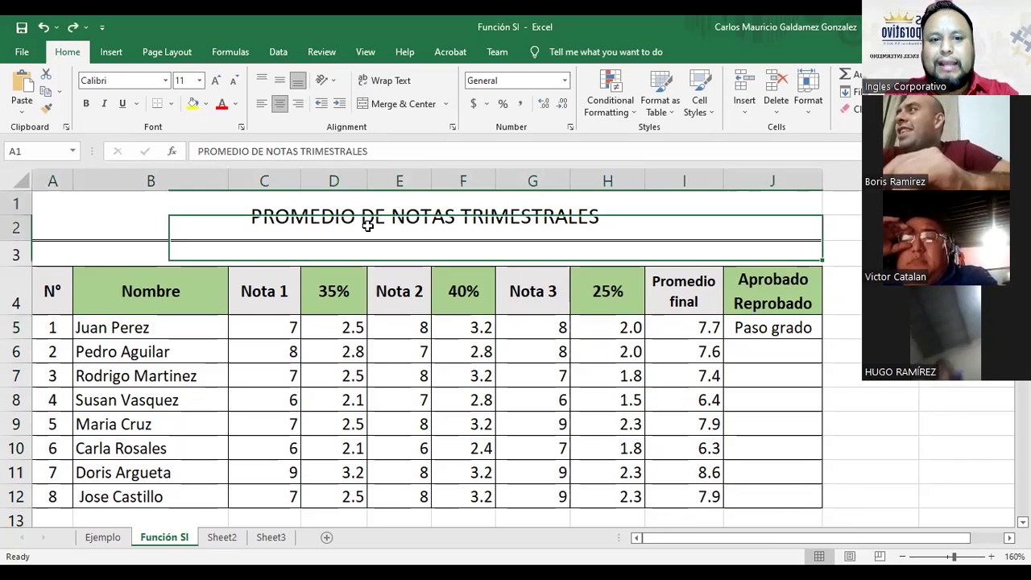
left_click(231, 541)
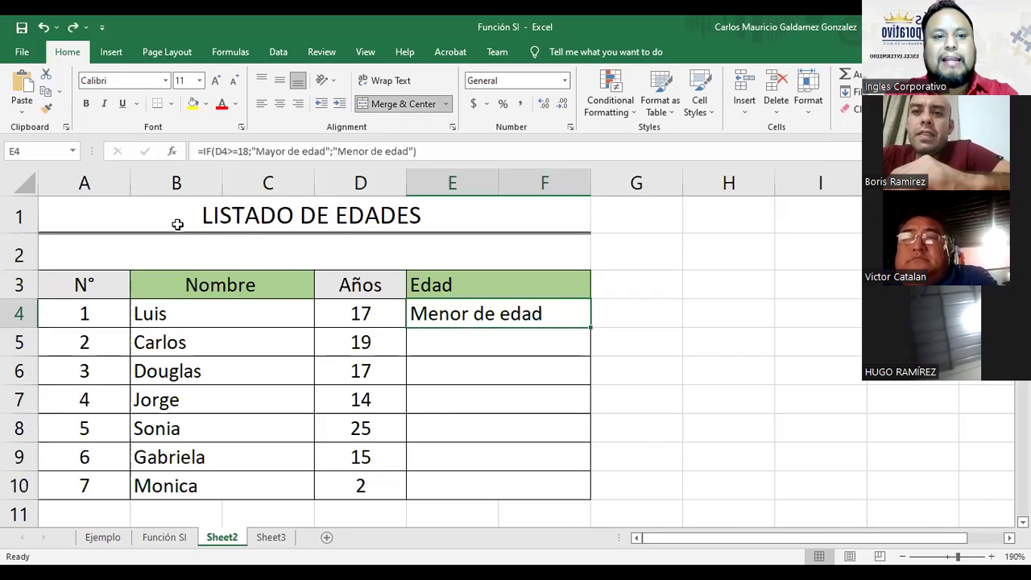
left_click(97, 208)
left_click_drag(110, 203, 160, 491)
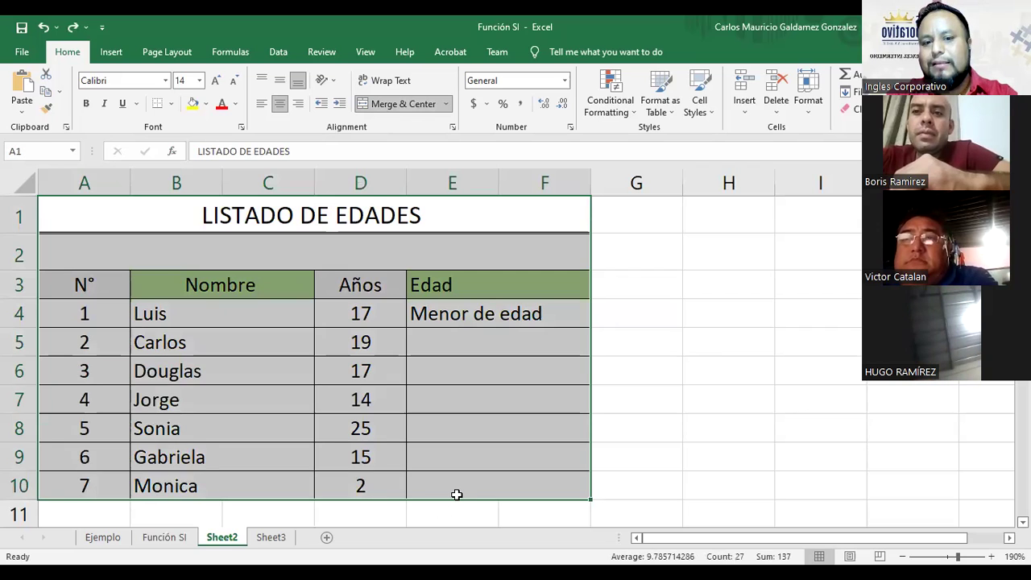
left_click(456, 494)
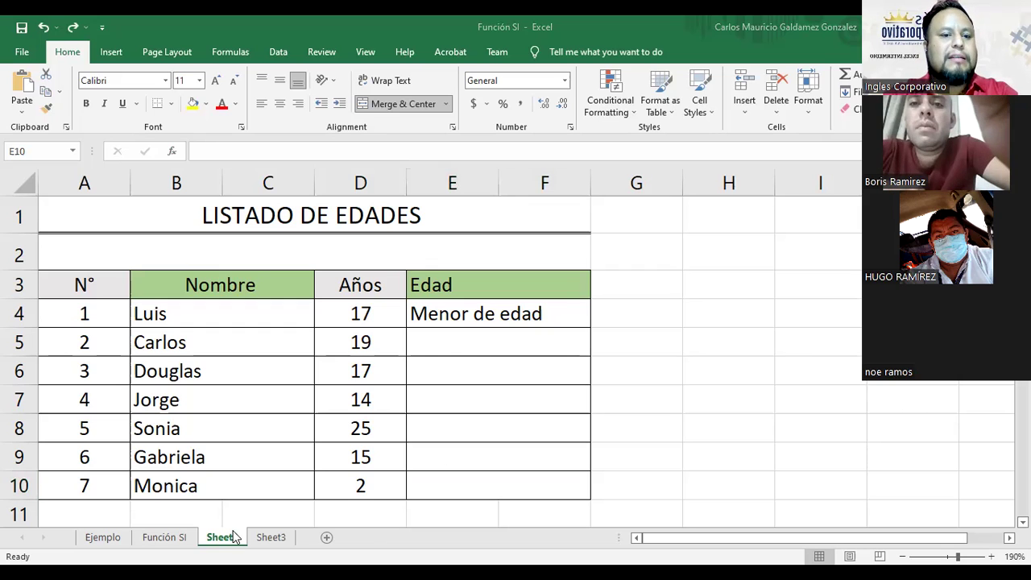
left_click(170, 539)
mouse_move(174, 215)
left_mouse_down()
mouse_move(202, 315)
mouse_move(202, 502)
left_mouse_up()
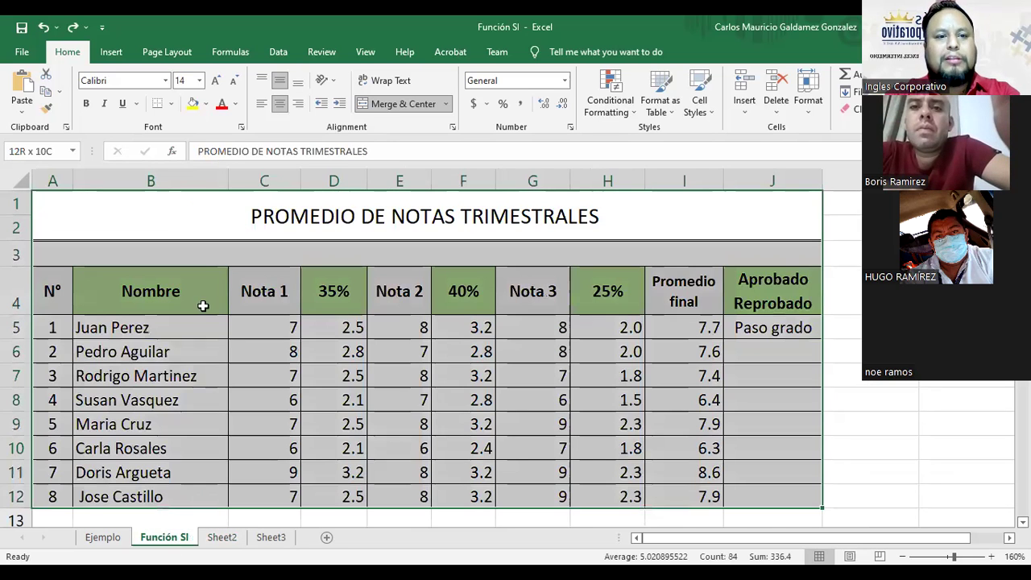
left_click(486, 220)
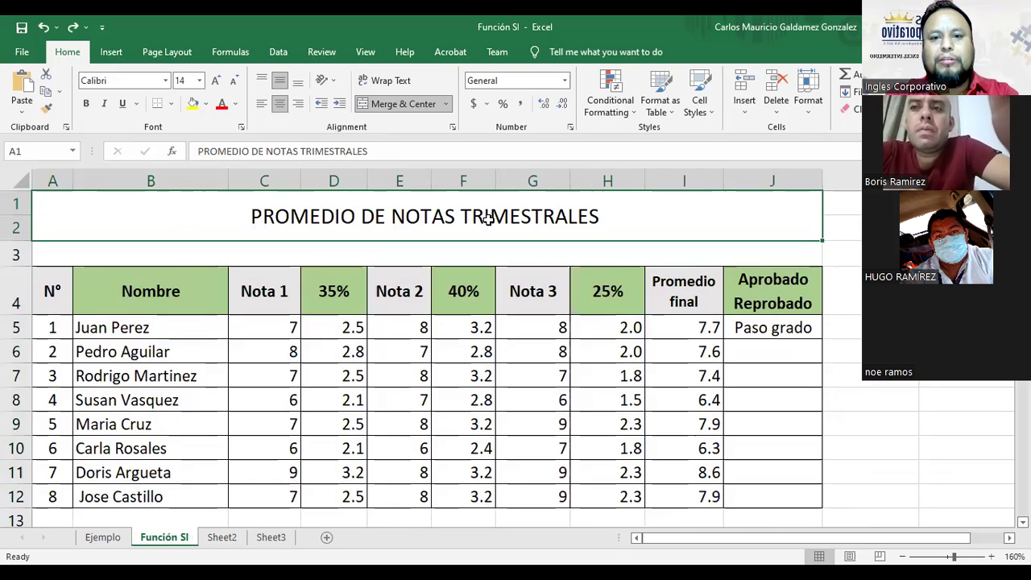
left_click(761, 329)
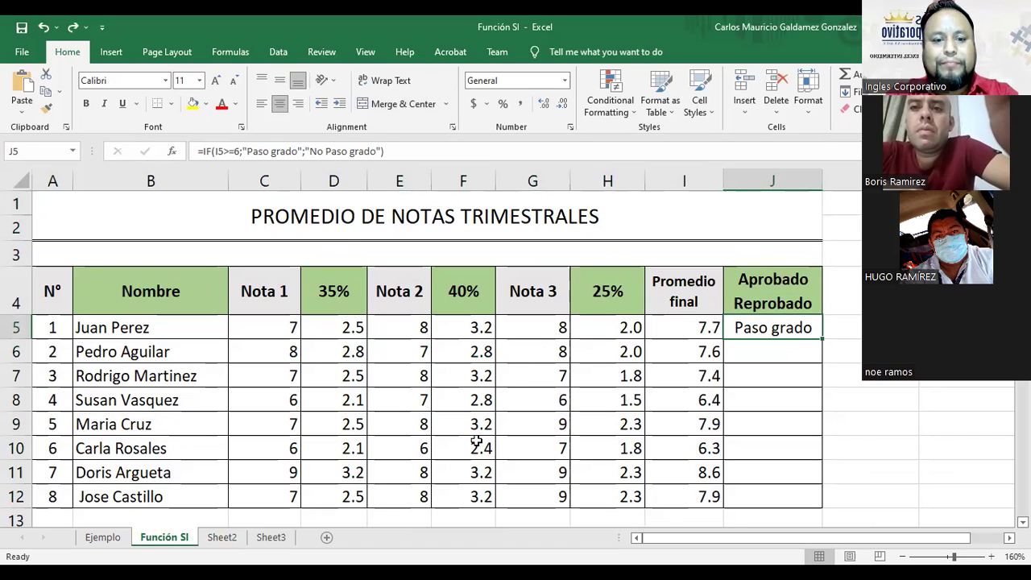
- Examine the arguments of the IF formula in E4 of the LISTADO DE EDADES table on Sheet2
left_click(216, 538)
left_click_drag(168, 214, 260, 490)
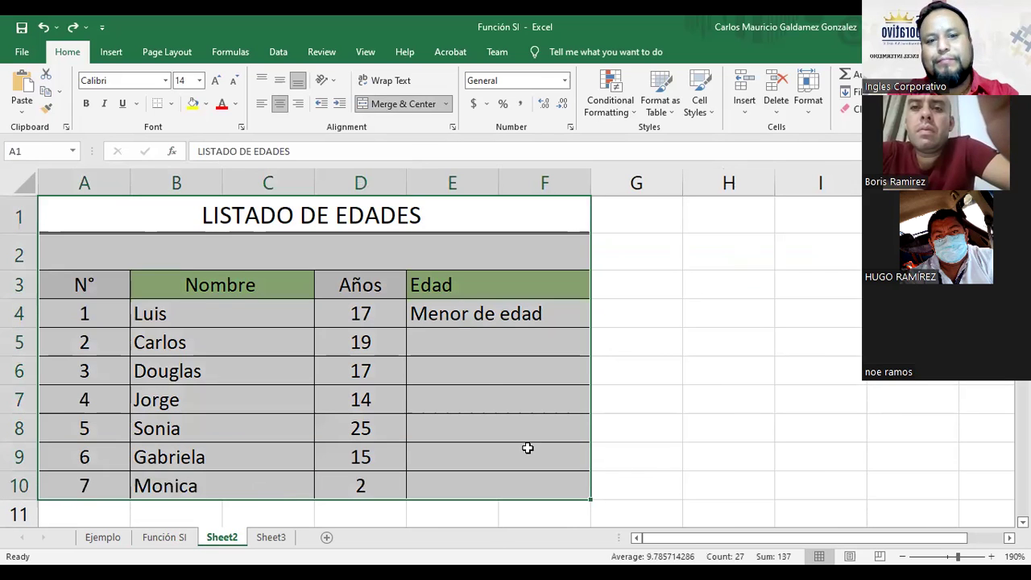
left_click(469, 350)
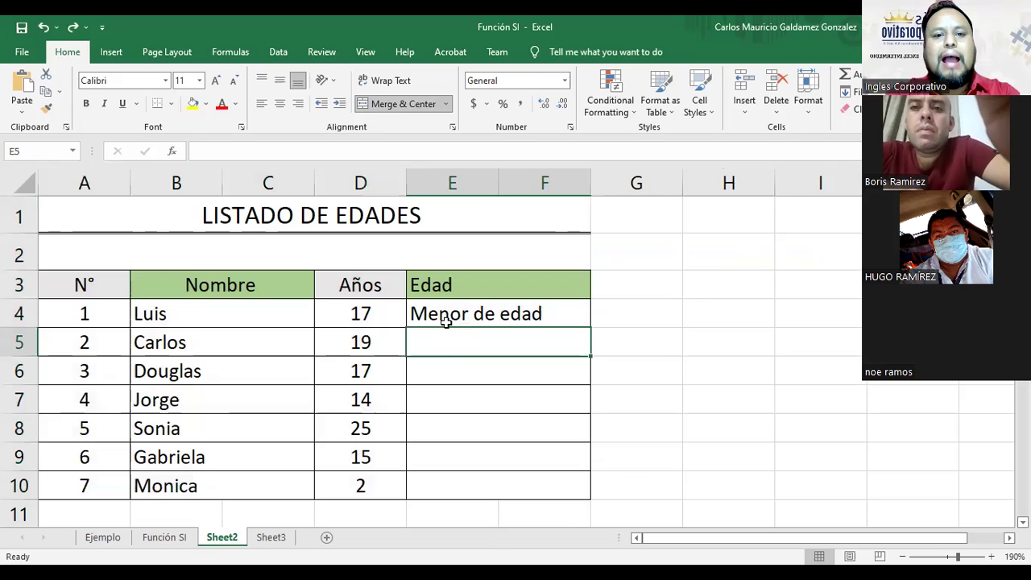
left_click(443, 318)
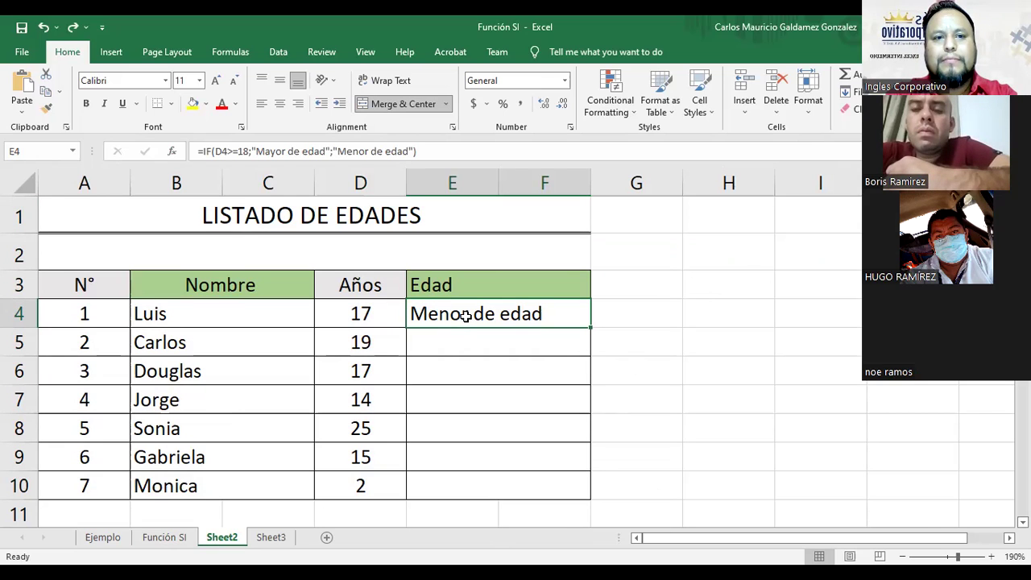
left_click(199, 150)
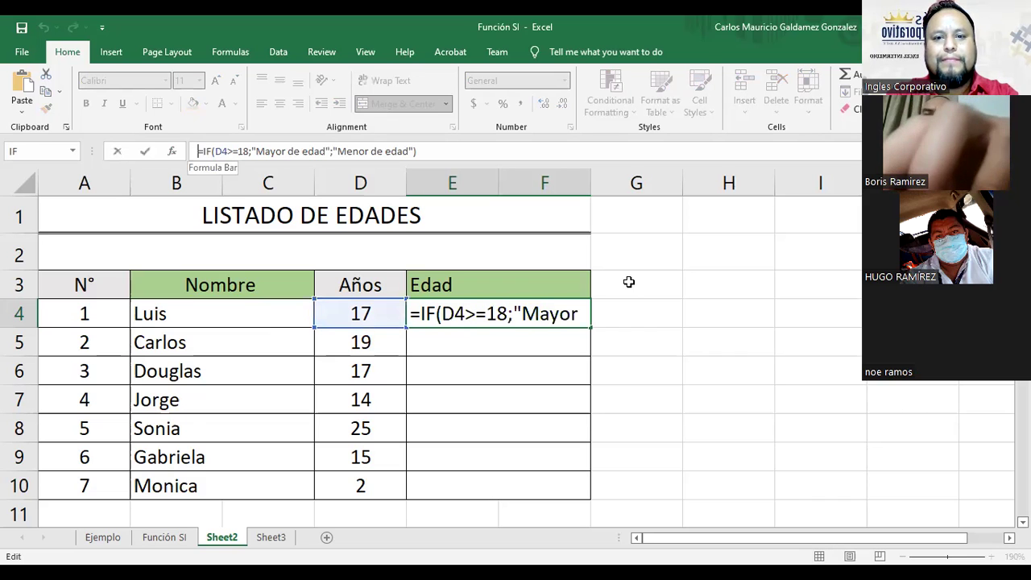
left_click(484, 308)
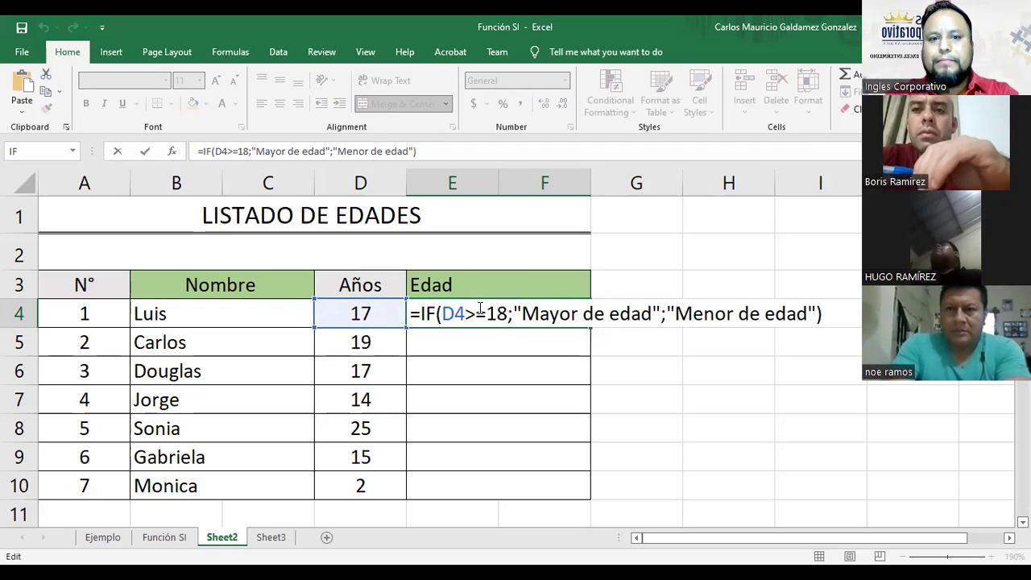
left_click(817, 314)
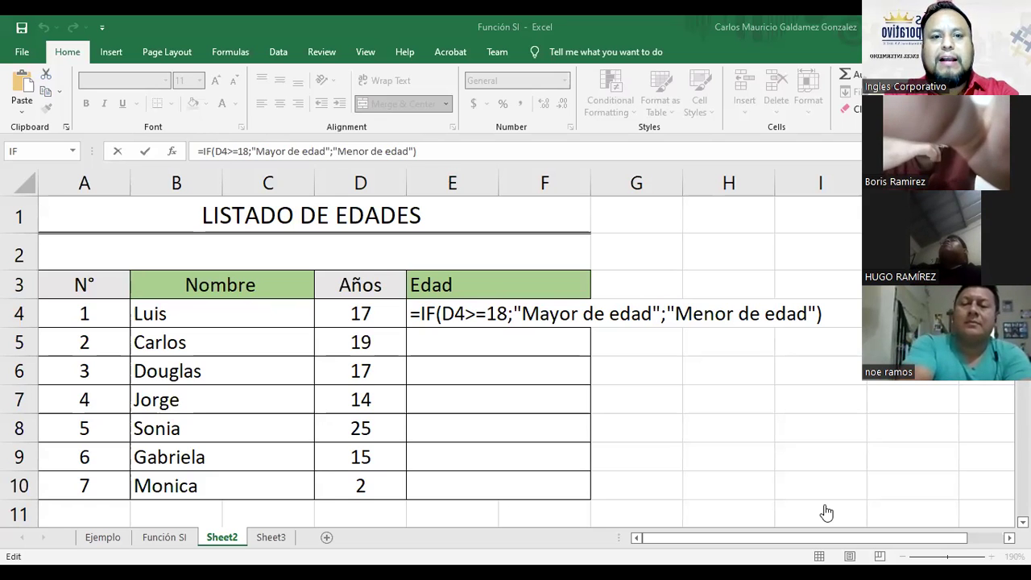
- Switch to the Excel Intermedio course page in the browser and locate the 1.2 Laboratorio 1 unit
key("alt+Tab")
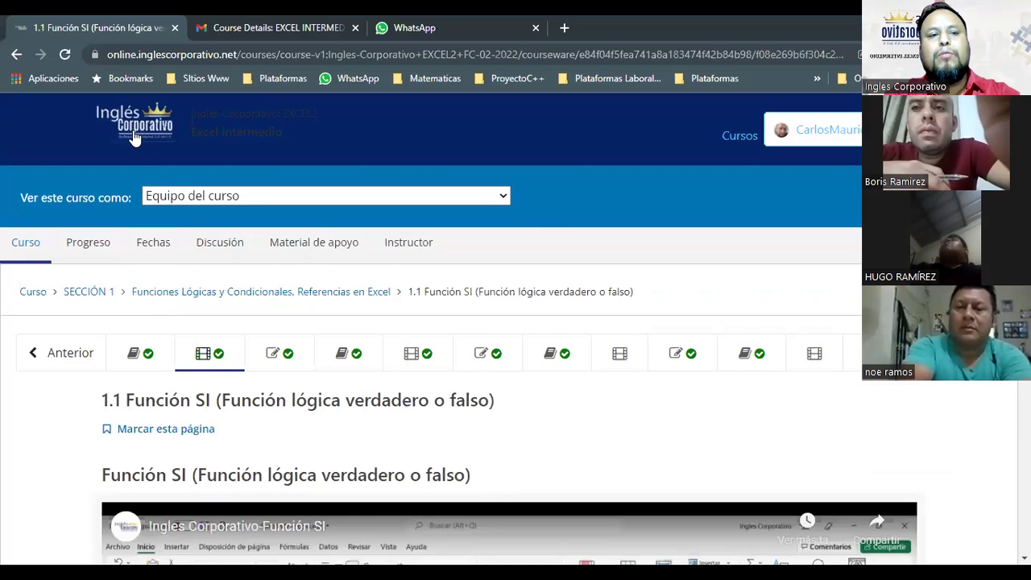
scroll(135, 137, "down", 3)
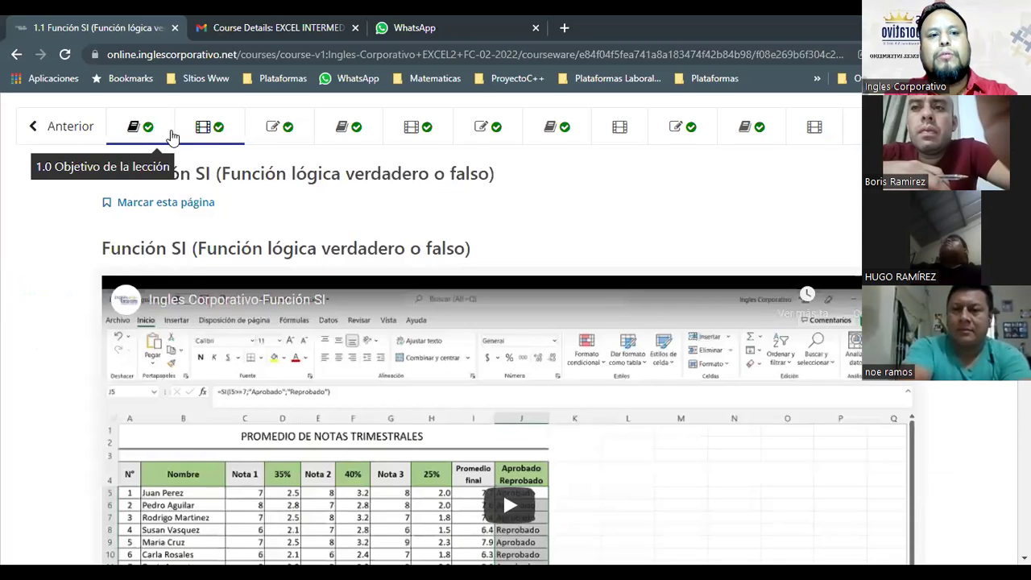
left_click(270, 142)
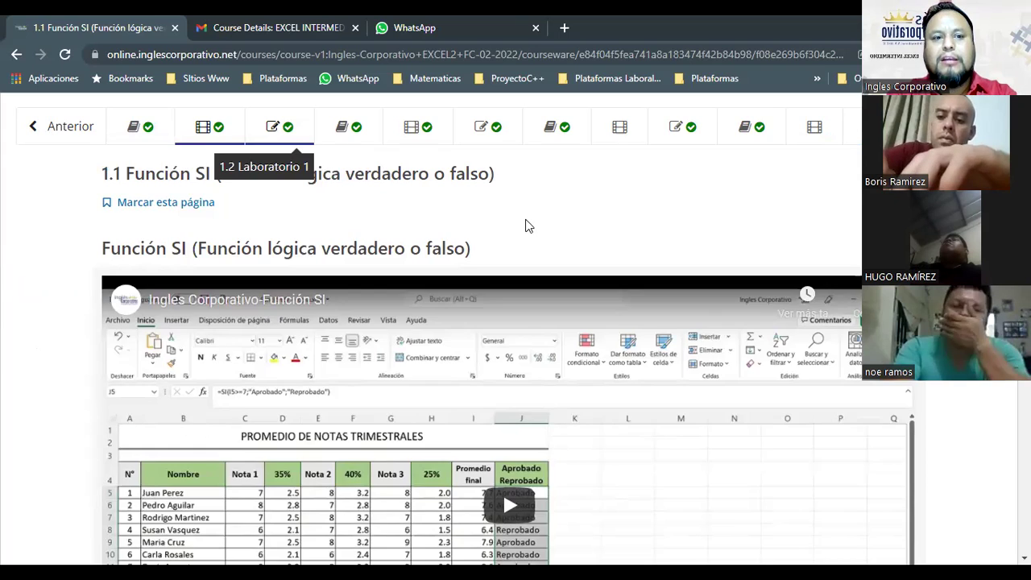